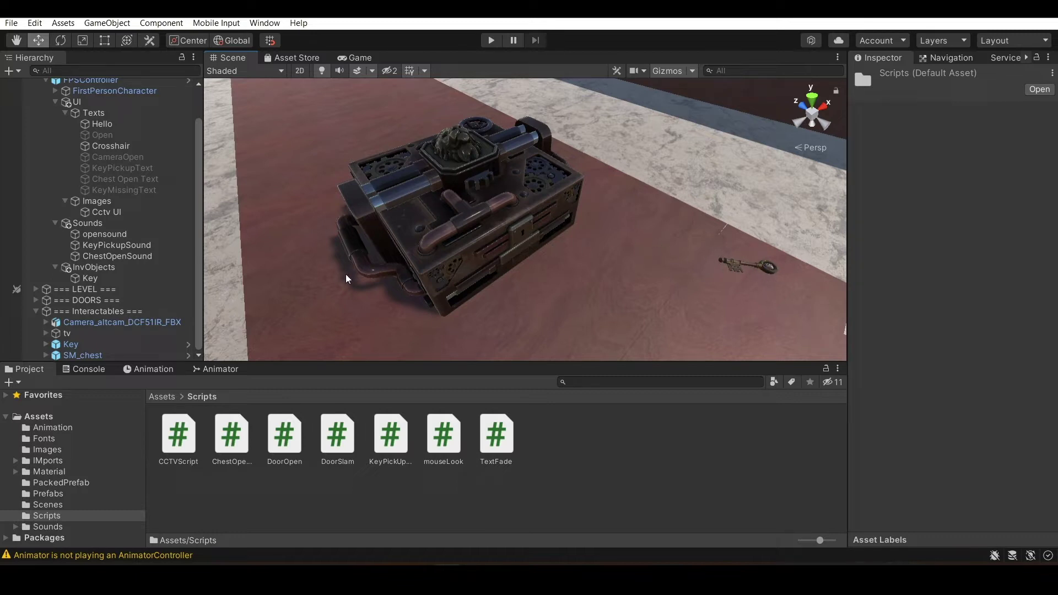
{"action": "scroll", "coordinate": [358, 213], "scroll_direction": "down", "scroll_amount": 3}
{"action": "left_click_drag", "start_coordinate": [358, 213], "coordinate": [519, 214], "text": "alt"}
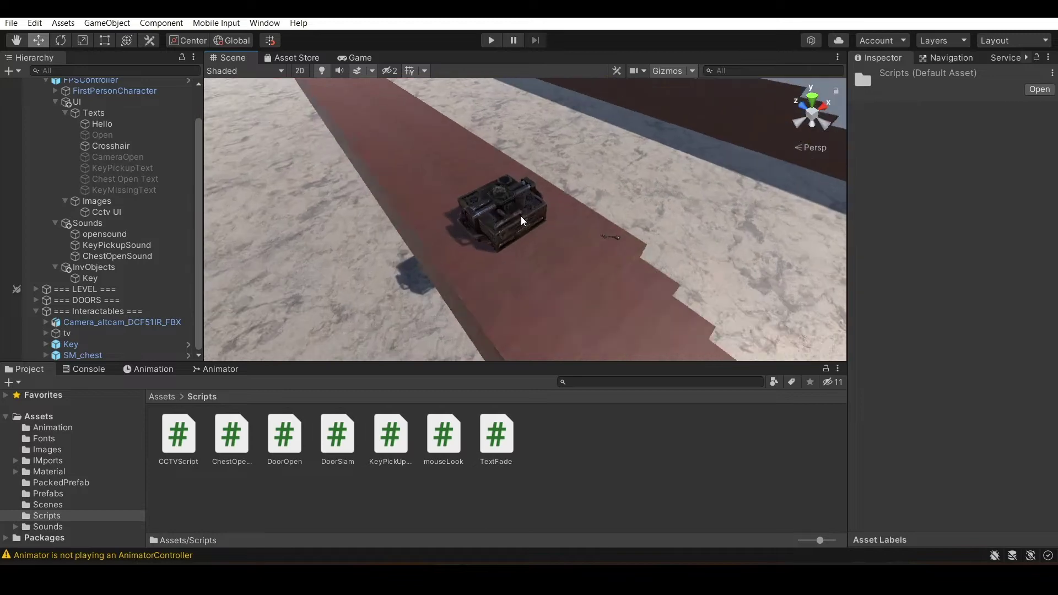
{"action": "scroll", "coordinate": [520, 216], "scroll_direction": "up", "scroll_amount": 2}
{"action": "scroll", "coordinate": [521, 216], "scroll_direction": "up", "scroll_amount": 2}
{"action": "scroll", "coordinate": [520, 216], "scroll_direction": "down", "scroll_amount": 2}
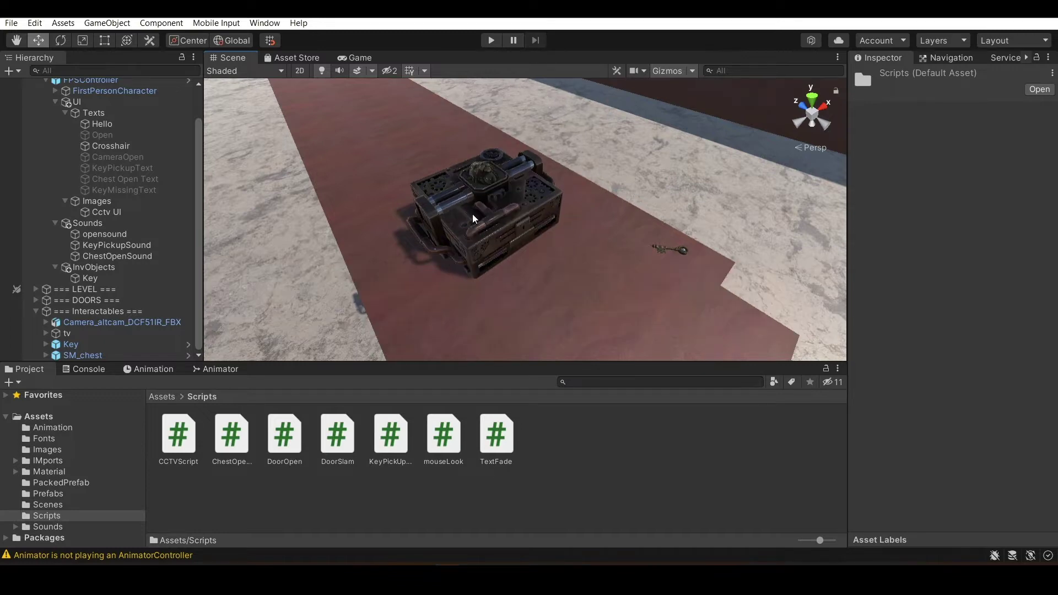
{"action": "left_click_drag", "start_coordinate": [472, 207], "coordinate": [548, 238], "text": "alt"}
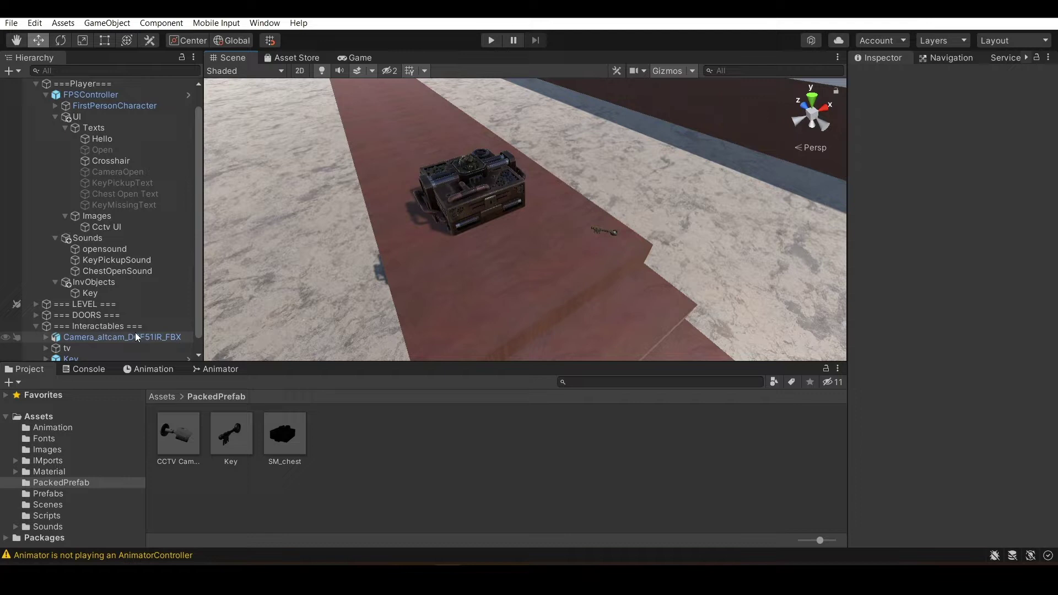
Enable Is Trigger on the Box Collider of the Key object under Interactables
{"action": "scroll", "coordinate": [135, 333], "scroll_direction": "down", "scroll_amount": 1}
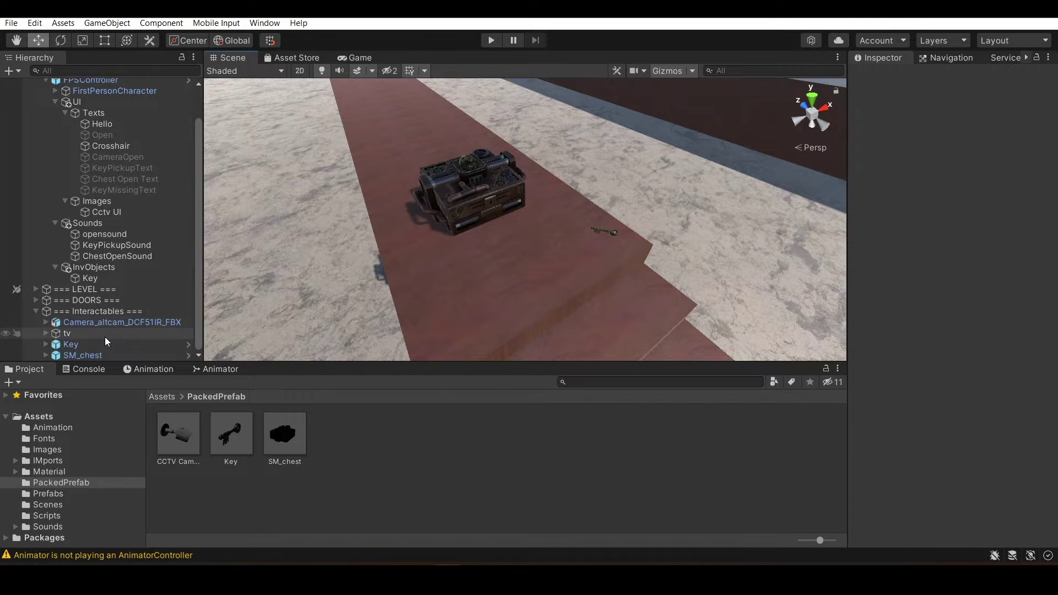
{"action": "left_click", "coordinate": [101, 346]}
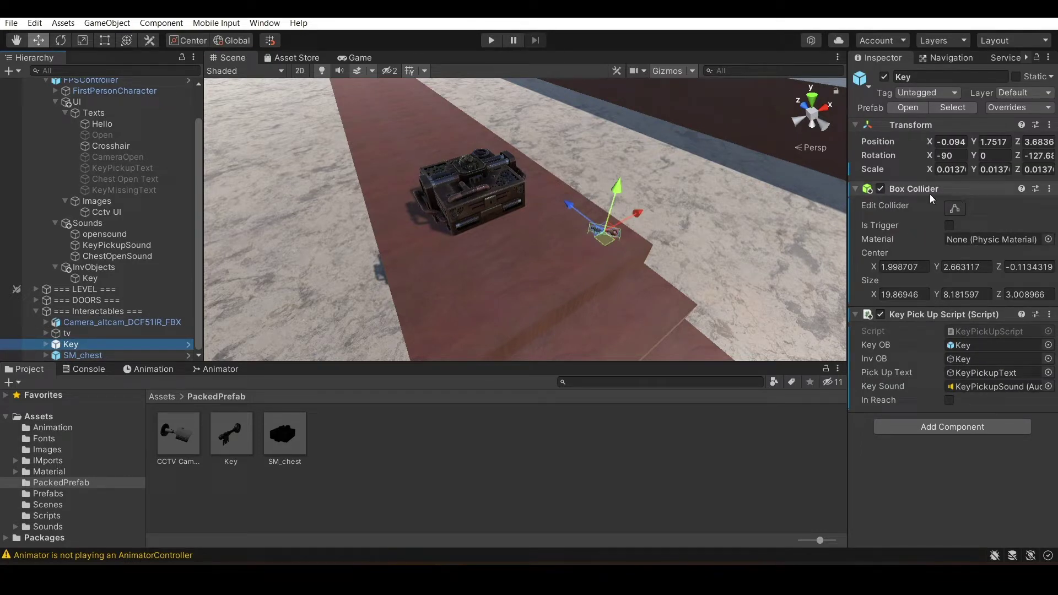
{"action": "left_click", "coordinate": [948, 225]}
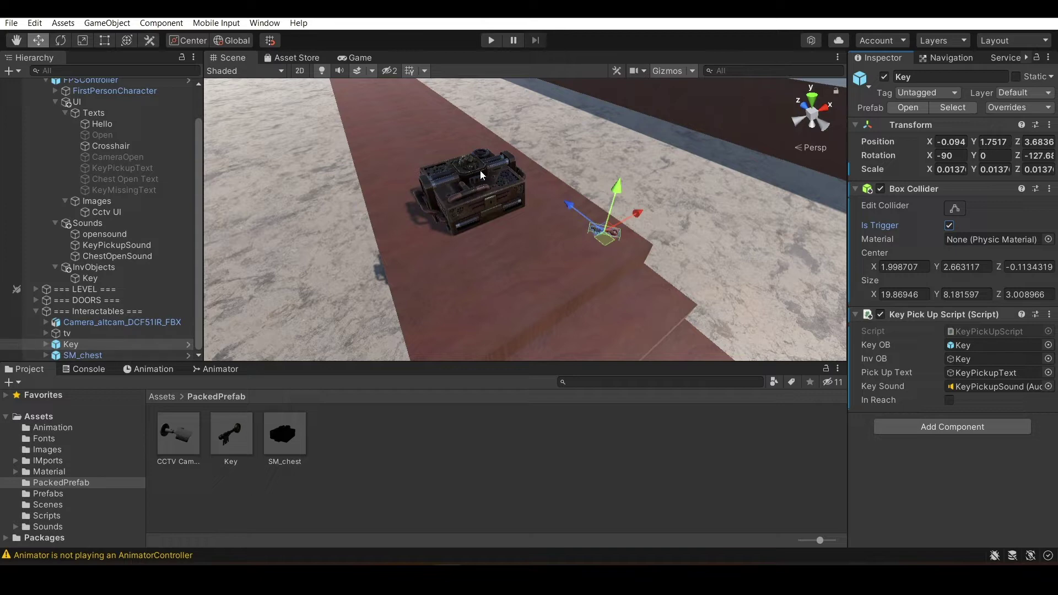
{"action": "left_click", "coordinate": [141, 353]}
{"action": "scroll", "coordinate": [926, 421], "scroll_direction": "down", "scroll_amount": 3}
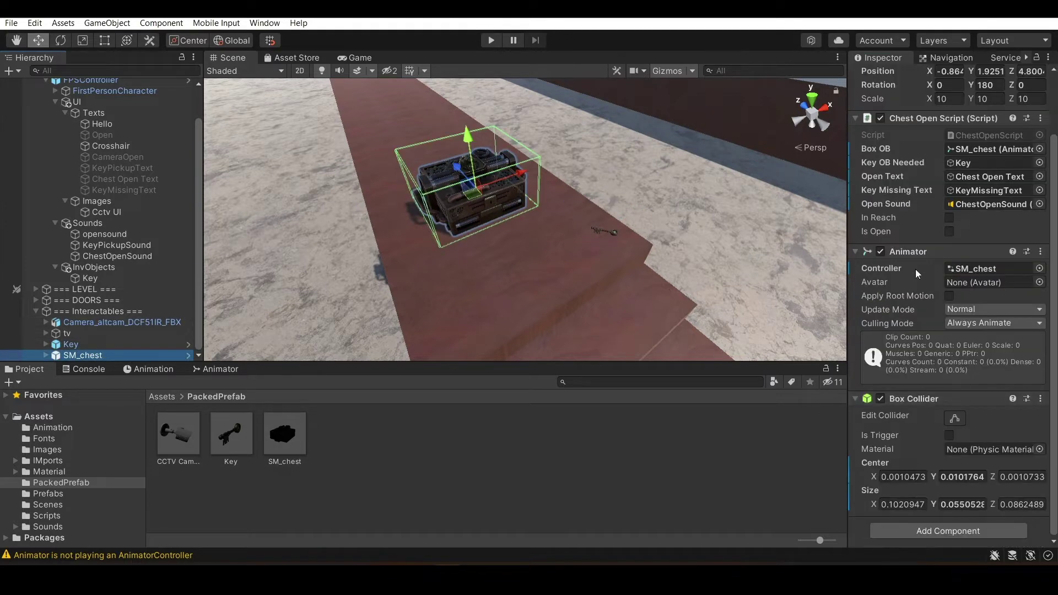
{"action": "left_click", "coordinate": [942, 526]}
{"action": "type", "text": "a"}
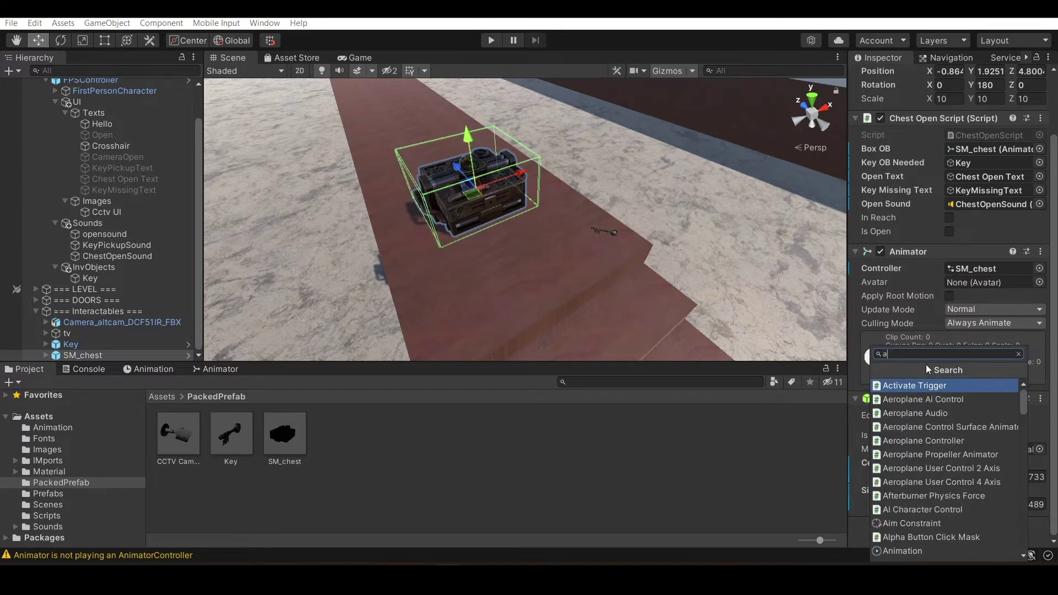
{"action": "type", "text": "ni"}
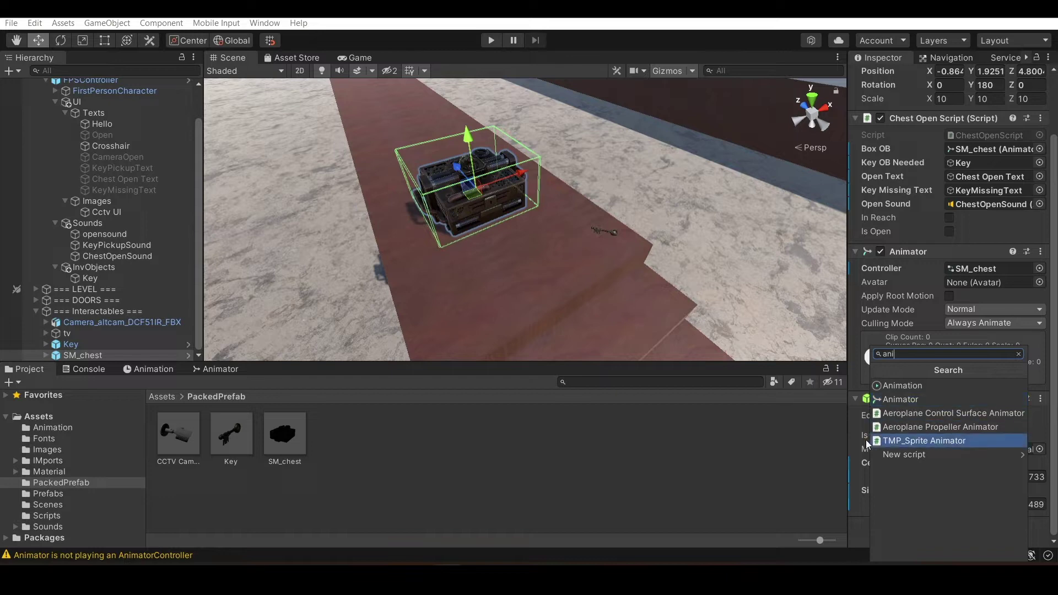
{"action": "left_click", "coordinate": [849, 442]}
{"action": "scroll", "coordinate": [903, 250], "scroll_direction": "up", "scroll_amount": 2}
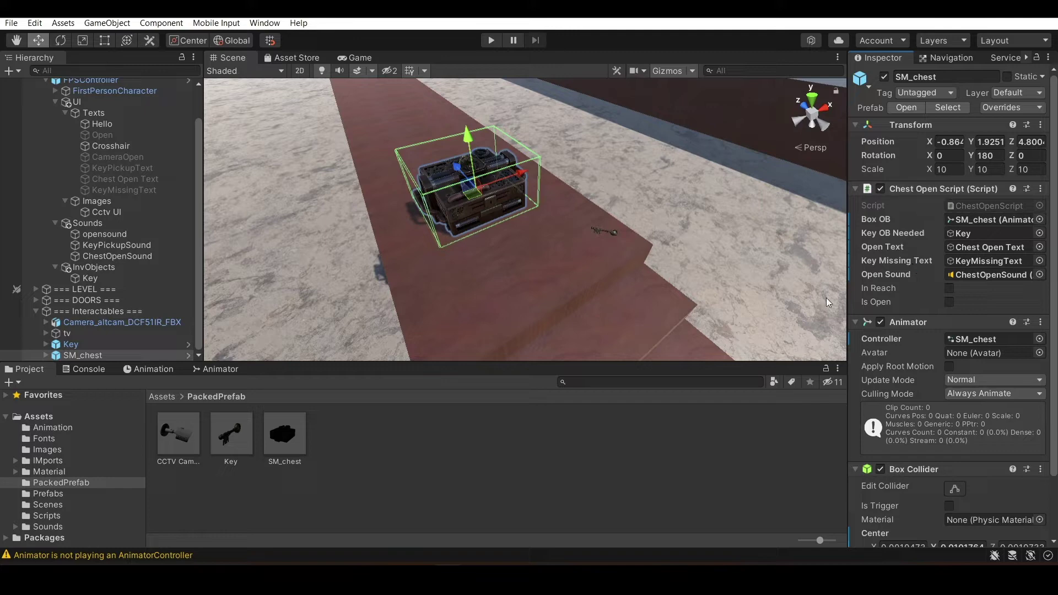
Try to add the ChestOpenScript from the Scripts folder to the SM_chest object, between its existing components
{"action": "left_click", "coordinate": [166, 395]}
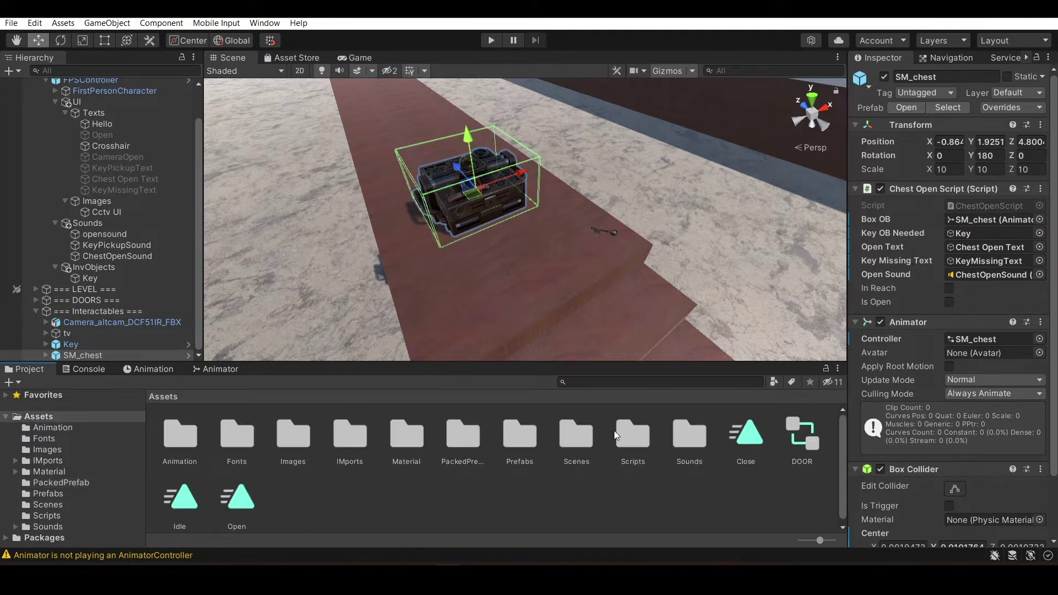
{"action": "double_click", "coordinate": [639, 432]}
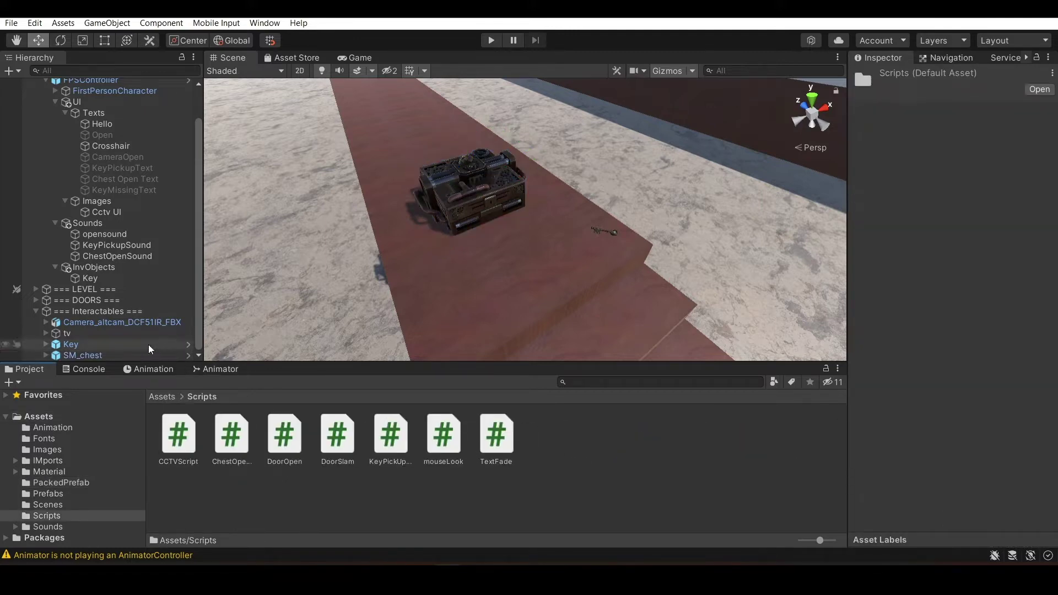
{"action": "left_click", "coordinate": [116, 355]}
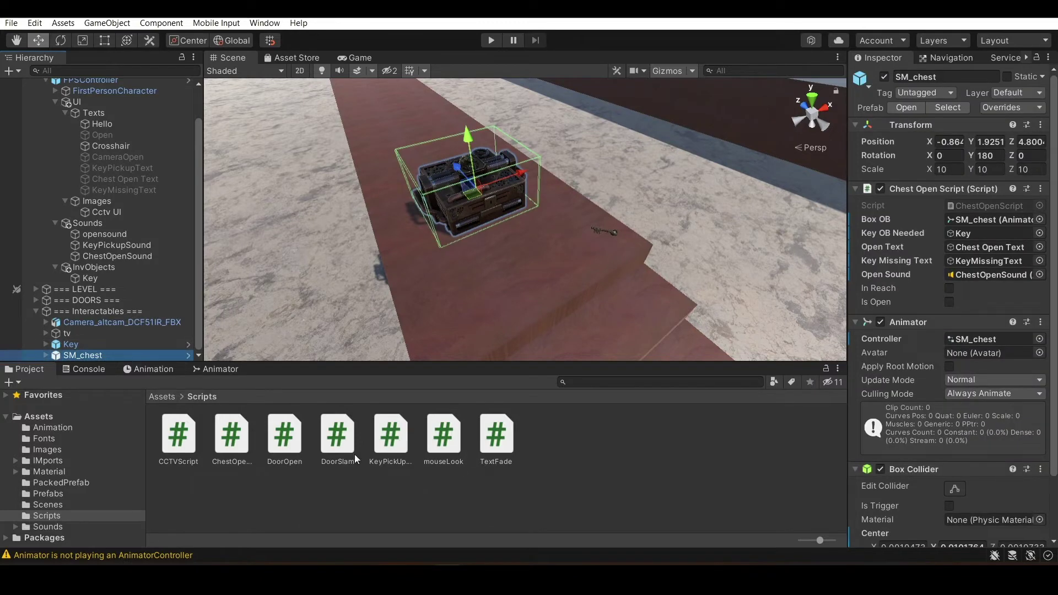
{"action": "left_click_drag", "start_coordinate": [229, 448], "coordinate": [931, 312]}
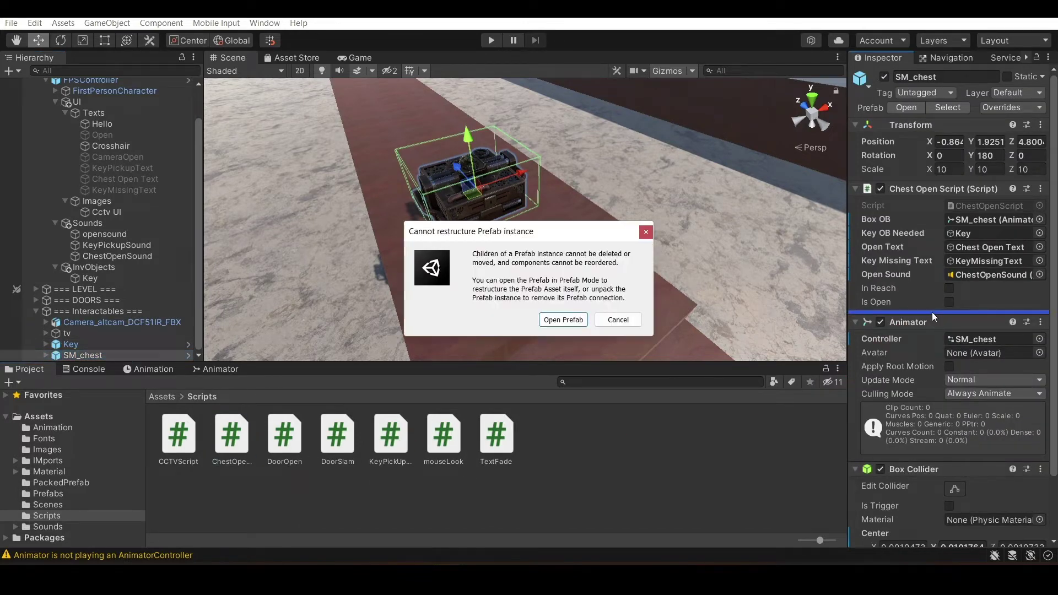
{"action": "left_click", "coordinate": [645, 232]}
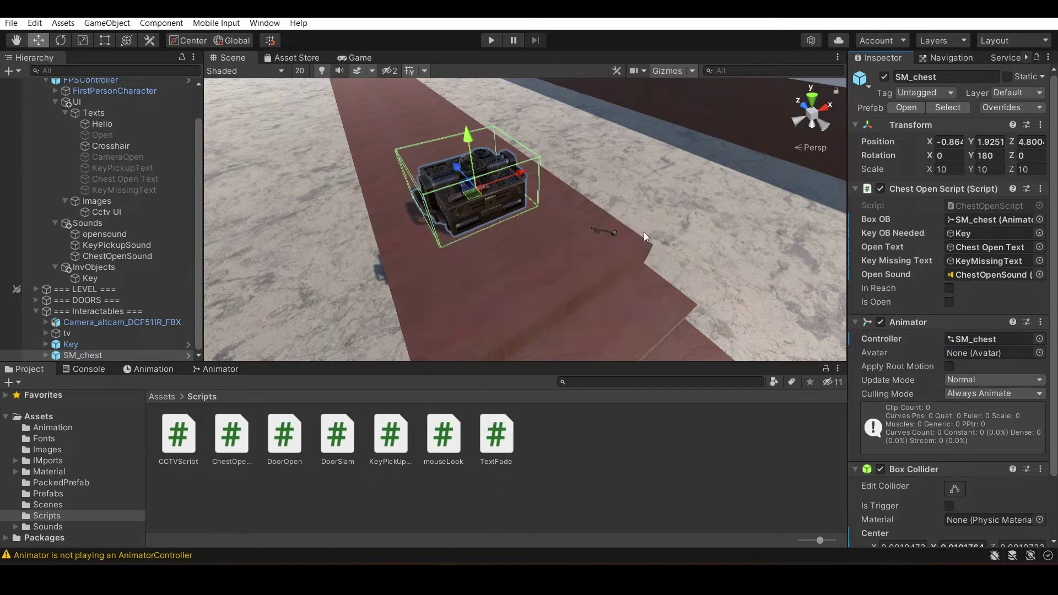
{"action": "right_click", "coordinate": [111, 357]}
{"action": "mouse_move", "coordinate": [211, 313]}
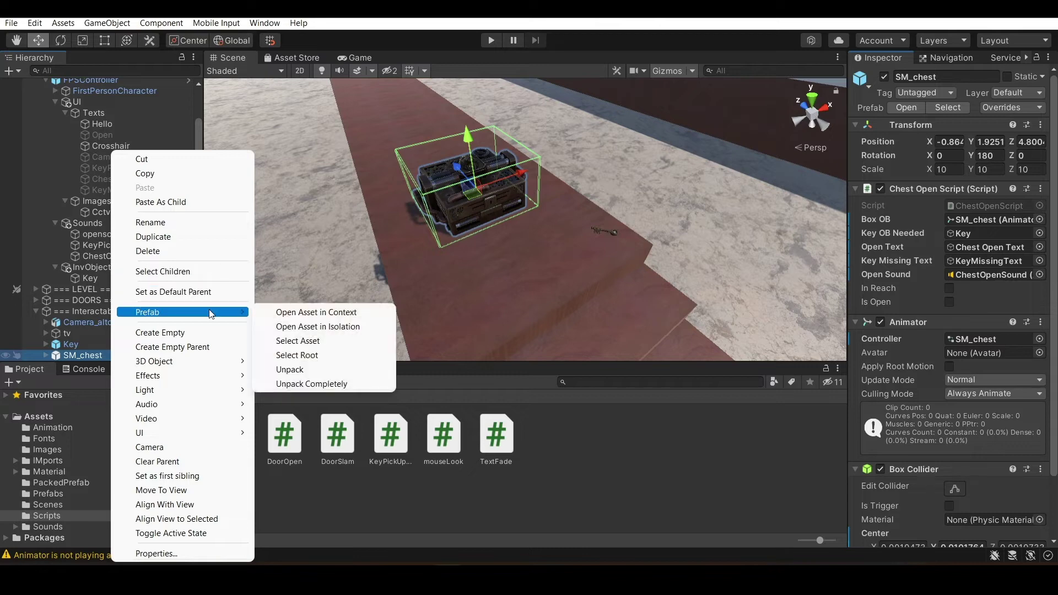
{"action": "left_click", "coordinate": [231, 437]}
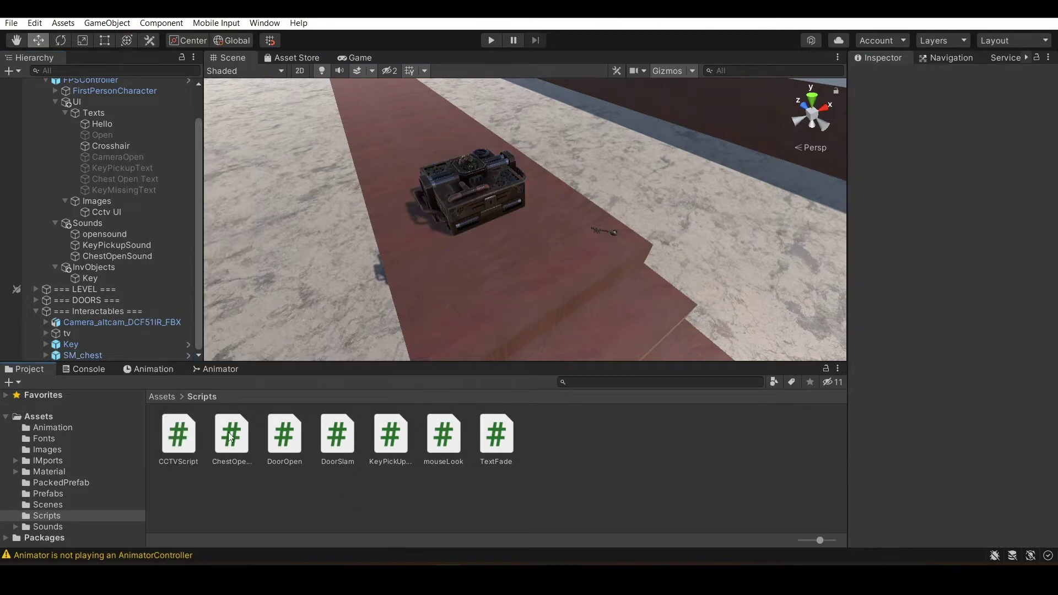
{"action": "left_click", "coordinate": [147, 355]}
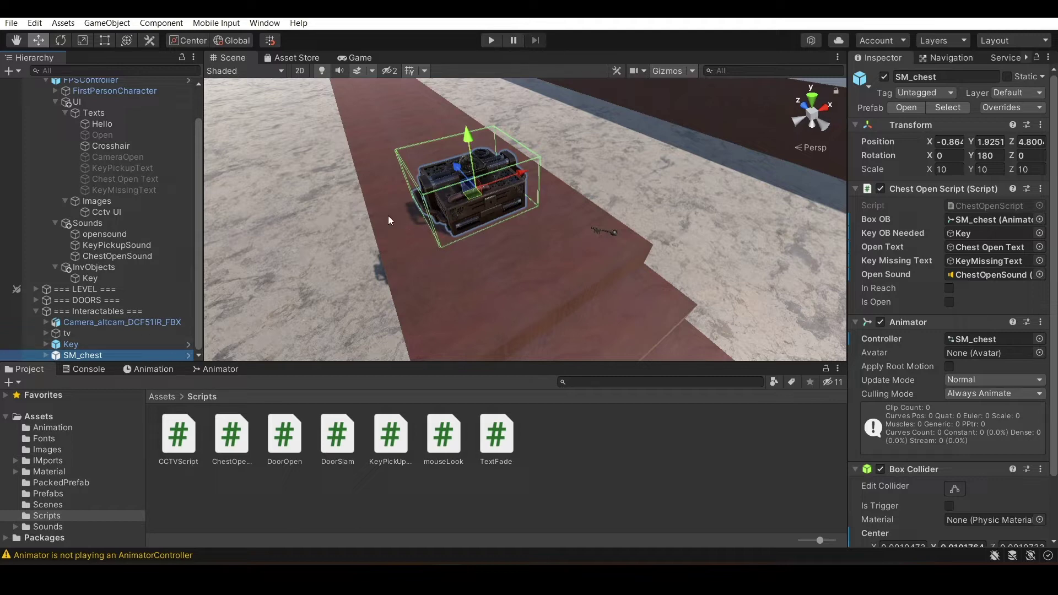
{"action": "scroll", "coordinate": [469, 199], "scroll_direction": "down", "scroll_amount": 3}
{"action": "scroll", "coordinate": [519, 198], "scroll_direction": "down", "scroll_amount": 5}
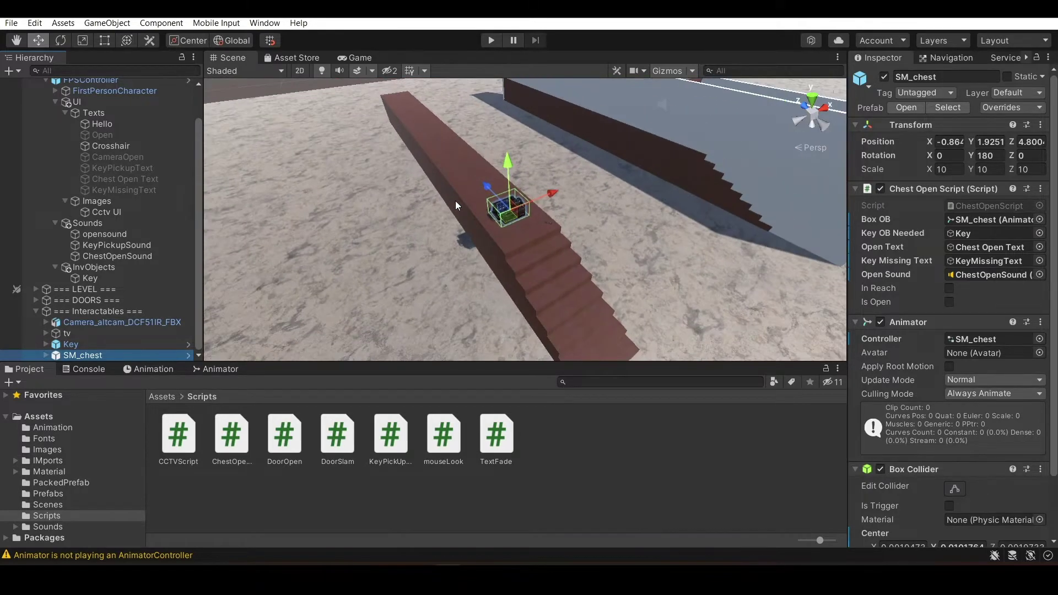
{"action": "scroll", "coordinate": [517, 227], "scroll_direction": "down", "scroll_amount": 2}
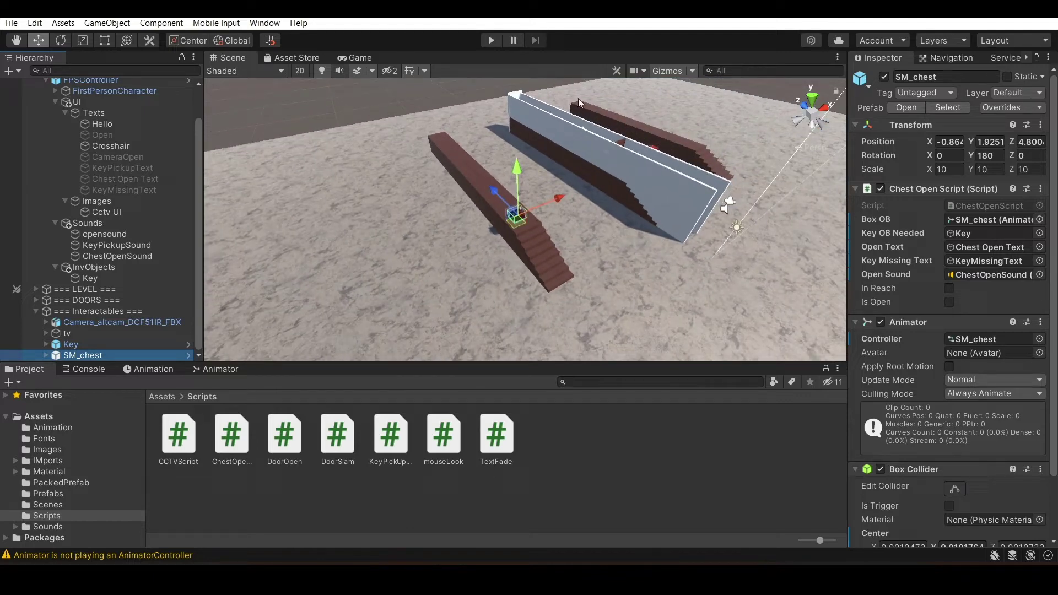
{"action": "left_click", "coordinate": [601, 485]}
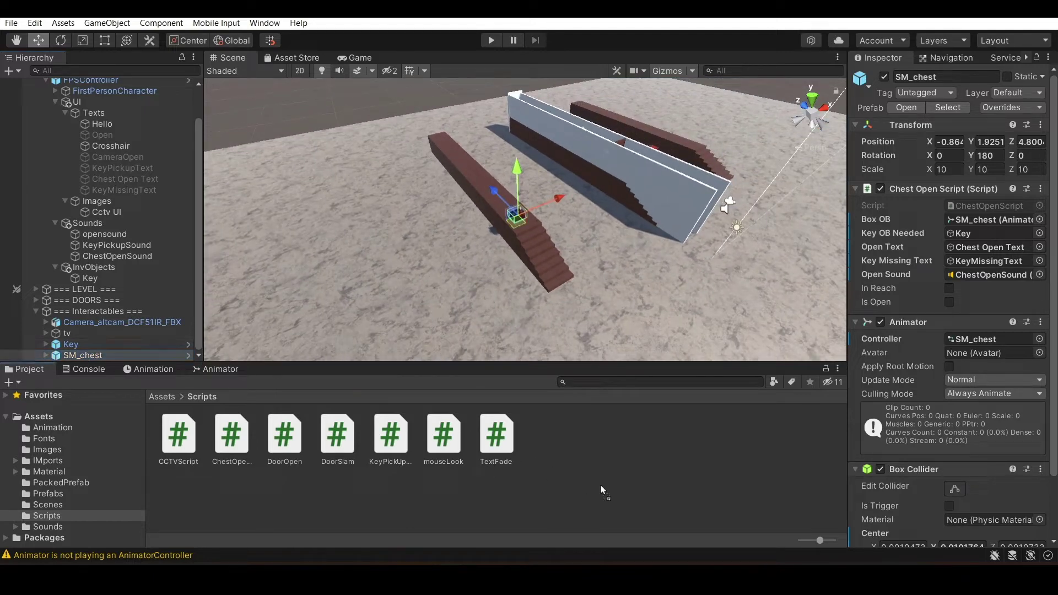
{"action": "left_click_drag", "start_coordinate": [601, 487], "coordinate": [245, 334]}
{"action": "scroll", "coordinate": [538, 228], "scroll_direction": "up", "scroll_amount": 3}
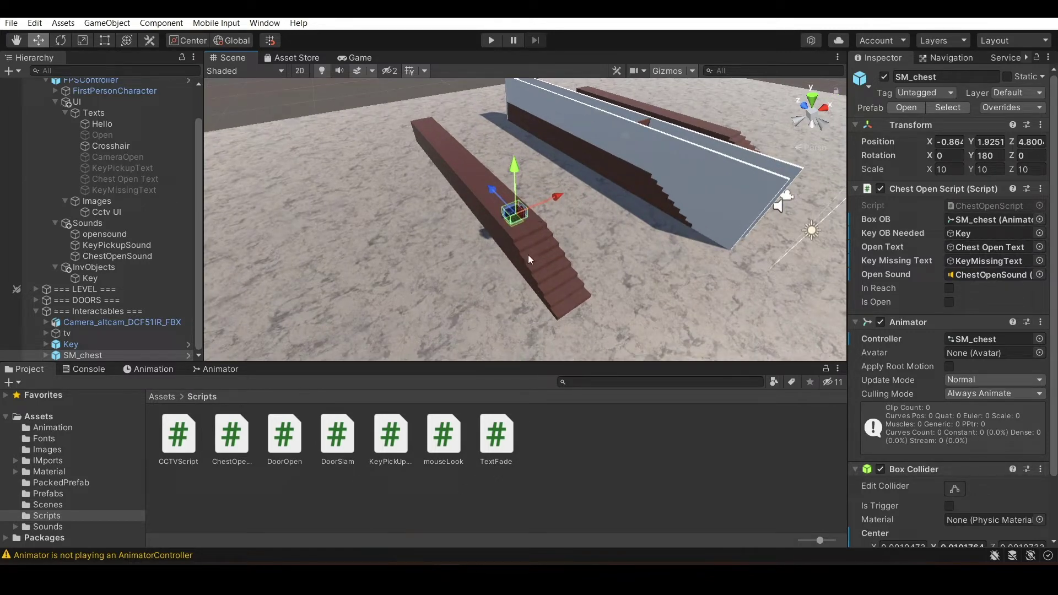
{"action": "scroll", "coordinate": [937, 477], "scroll_direction": "down", "scroll_amount": 3}
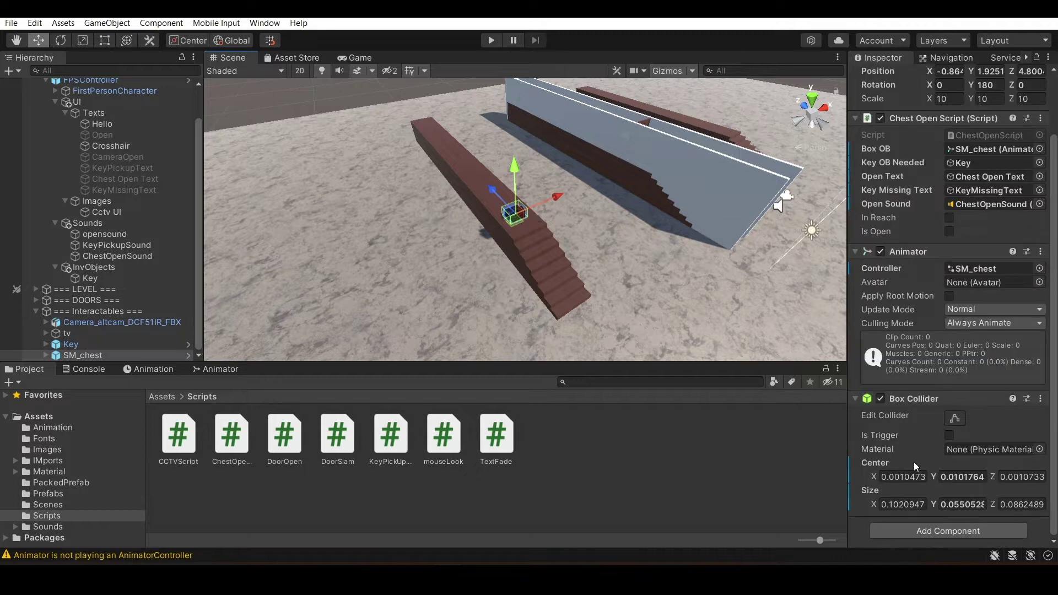
Place another SM_chest from the PackedPrefab folder into the scene, behind the existing chest on the red platform
{"action": "left_click", "coordinate": [168, 396]}
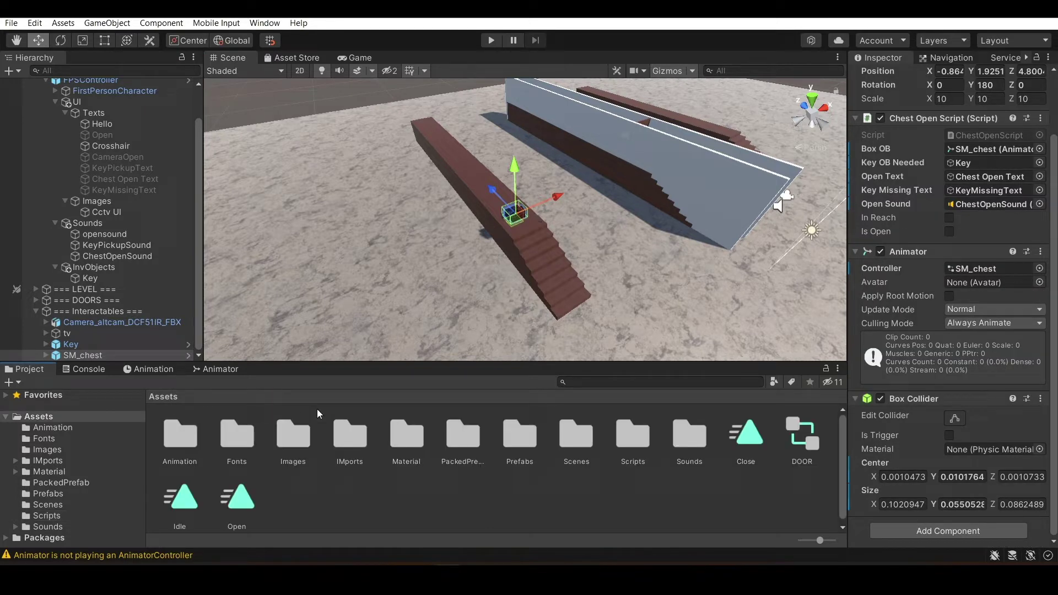
{"action": "double_click", "coordinate": [518, 432]}
{"action": "left_click", "coordinate": [163, 396]}
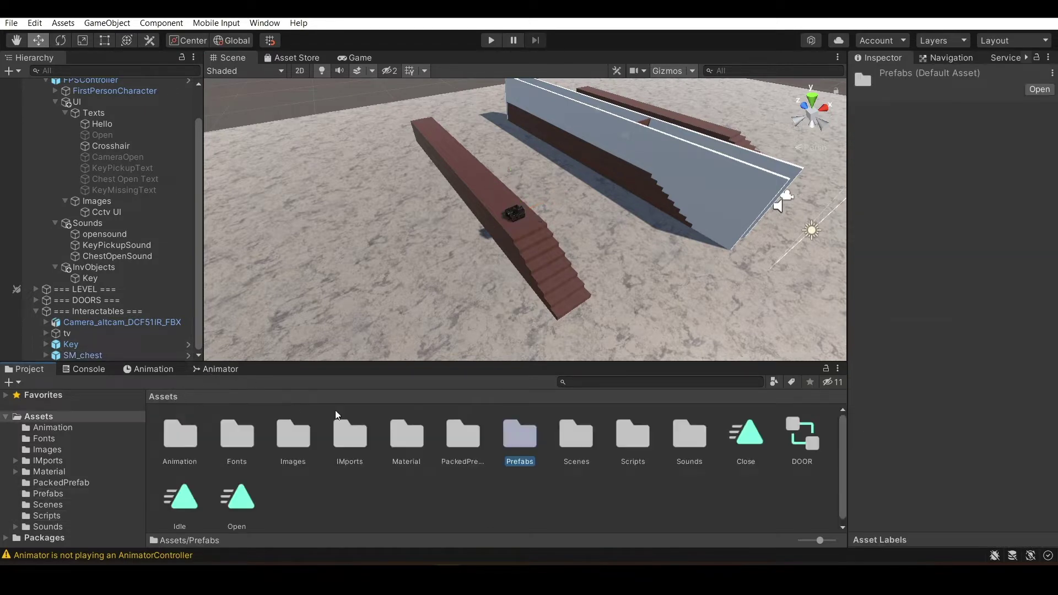
{"action": "double_click", "coordinate": [448, 431]}
{"action": "scroll", "coordinate": [251, 331], "scroll_direction": "up", "scroll_amount": 2}
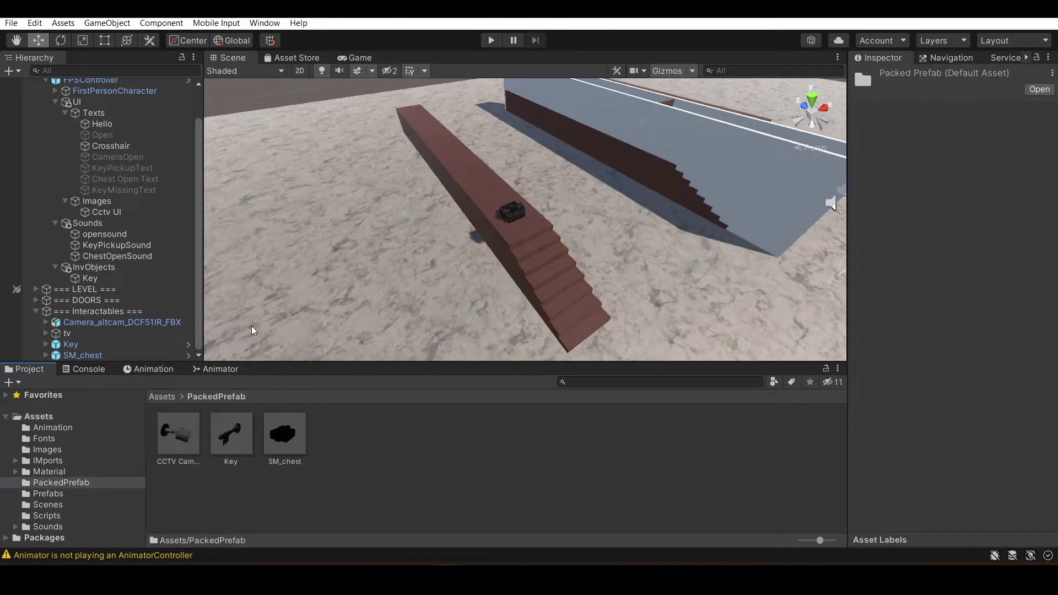
{"action": "scroll", "coordinate": [368, 250], "scroll_direction": "up", "scroll_amount": 5}
{"action": "left_click", "coordinate": [118, 345]}
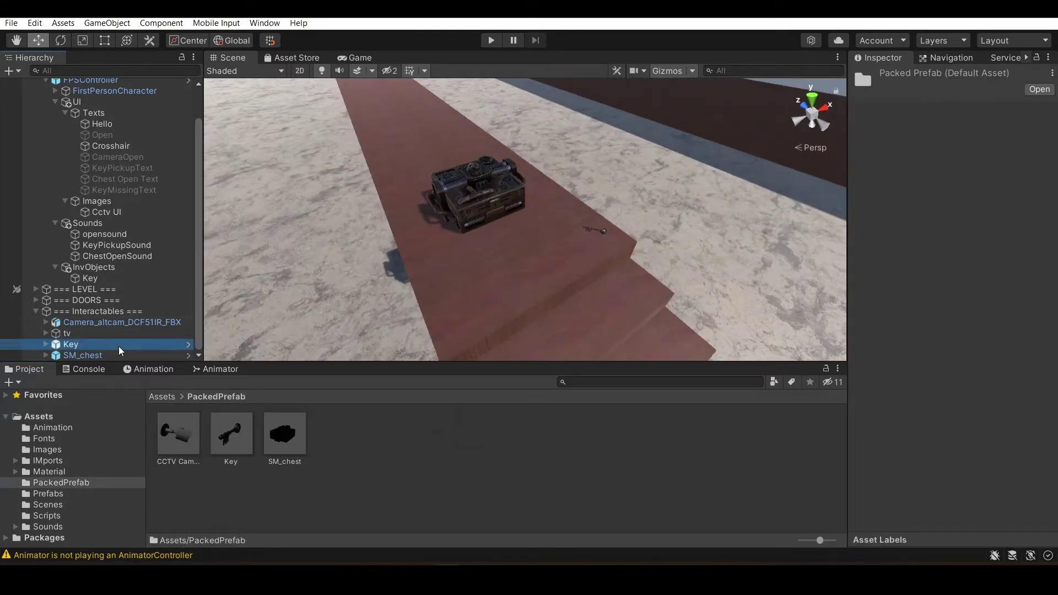
{"action": "left_click_drag", "start_coordinate": [292, 444], "coordinate": [414, 154]}
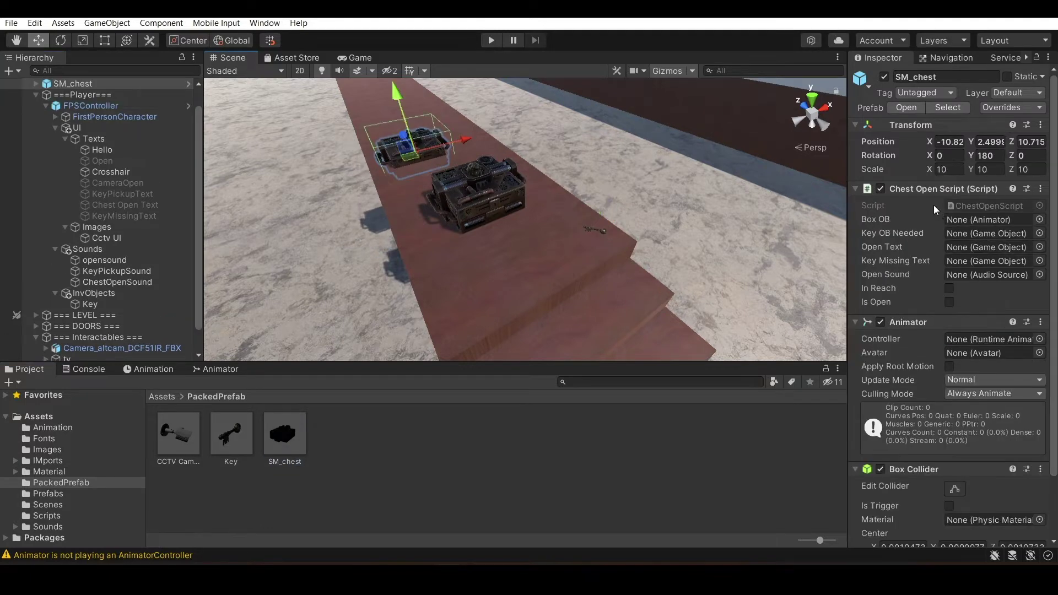
Review the components of the newly placed SM_chest and delete it from the scene
{"action": "scroll", "coordinate": [933, 205], "scroll_direction": "down", "scroll_amount": 3}
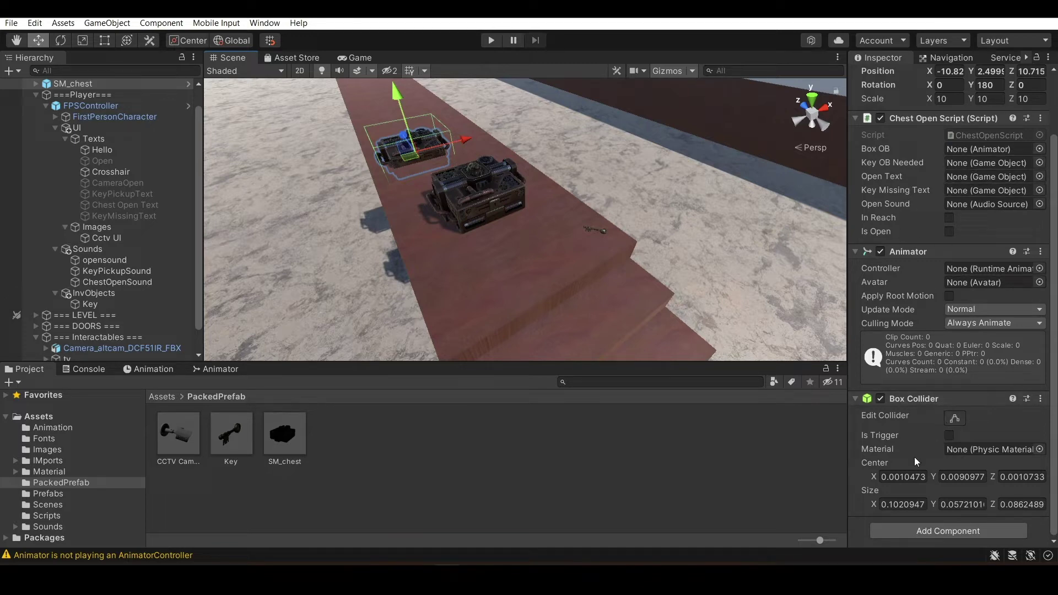
{"action": "scroll", "coordinate": [903, 336], "scroll_direction": "up", "scroll_amount": 3}
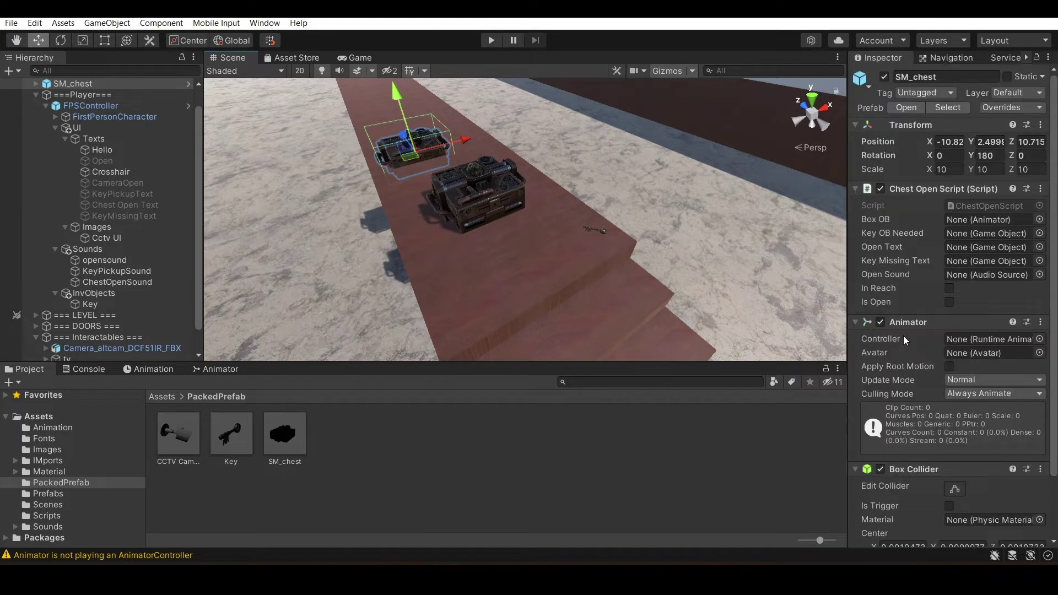
{"action": "scroll", "coordinate": [930, 242], "scroll_direction": "down", "scroll_amount": 3}
{"action": "scroll", "coordinate": [930, 243], "scroll_direction": "up", "scroll_amount": 3}
{"action": "key", "text": "Delete"}
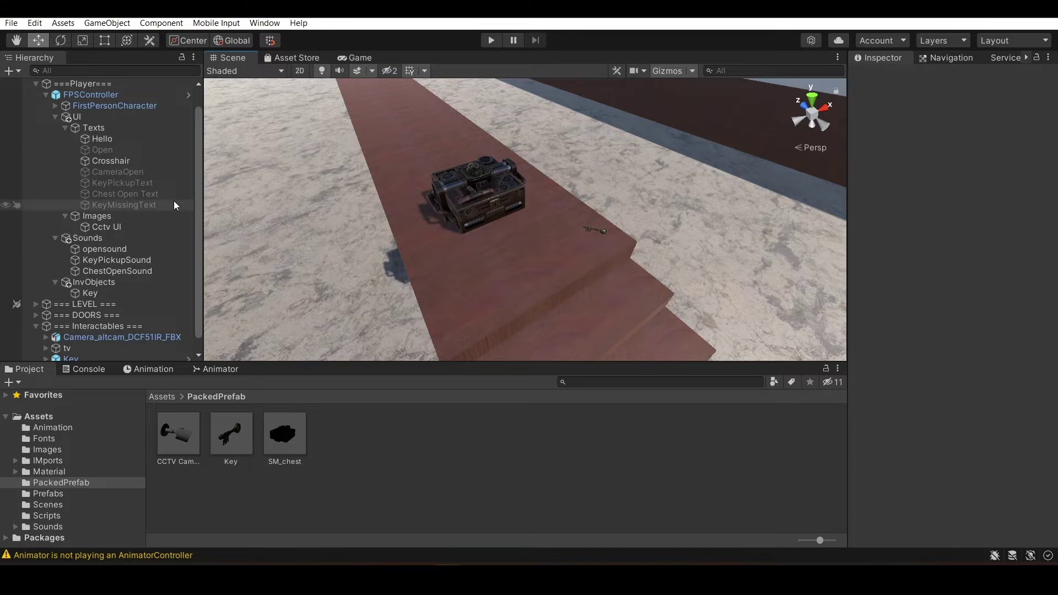
Inspect the Key object's Key Pick Up Script references and the Chest Open Text object's text settings
{"action": "scroll", "coordinate": [173, 201], "scroll_direction": "down", "scroll_amount": 1}
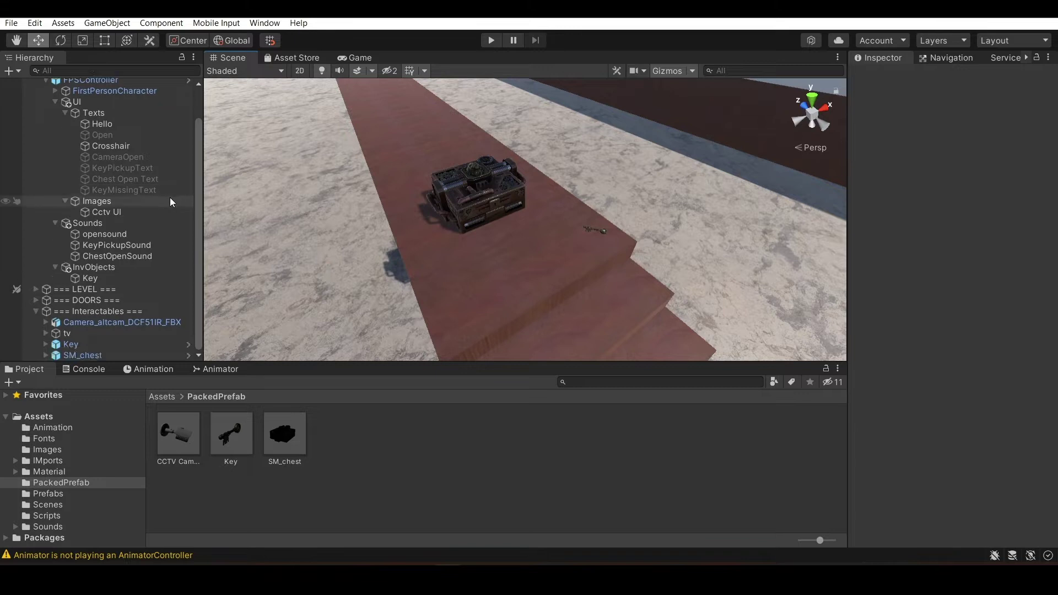
{"action": "left_click", "coordinate": [87, 345]}
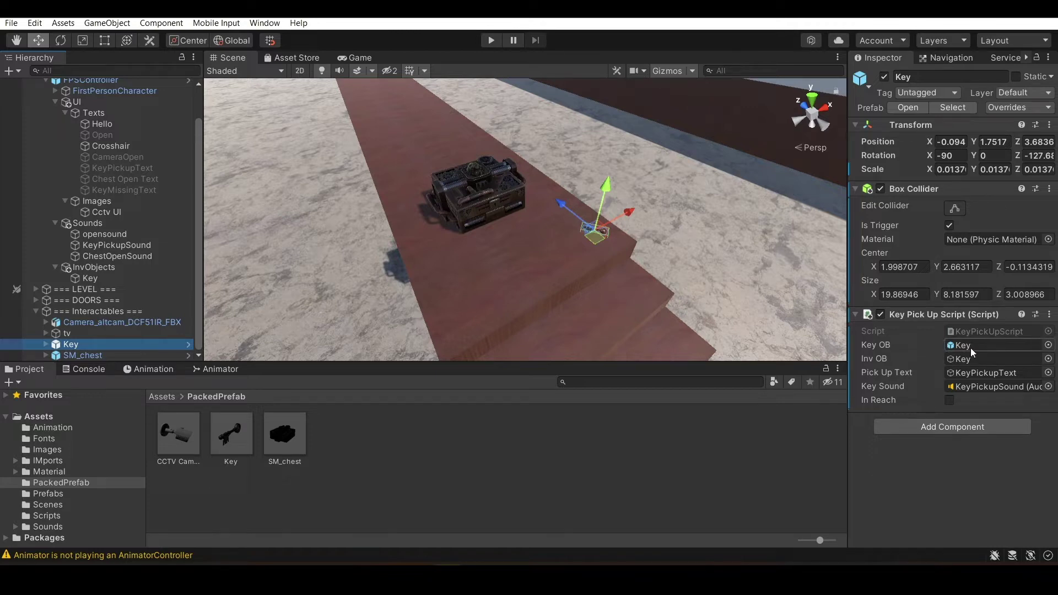
{"action": "scroll", "coordinate": [637, 223], "scroll_direction": "up", "scroll_amount": 3}
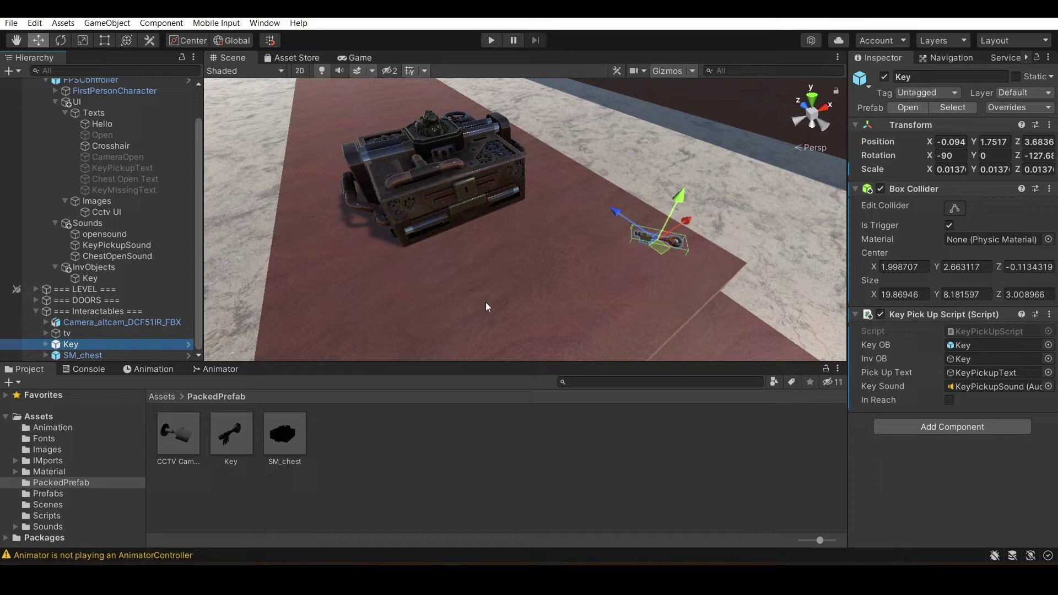
{"action": "left_click", "coordinate": [144, 181]}
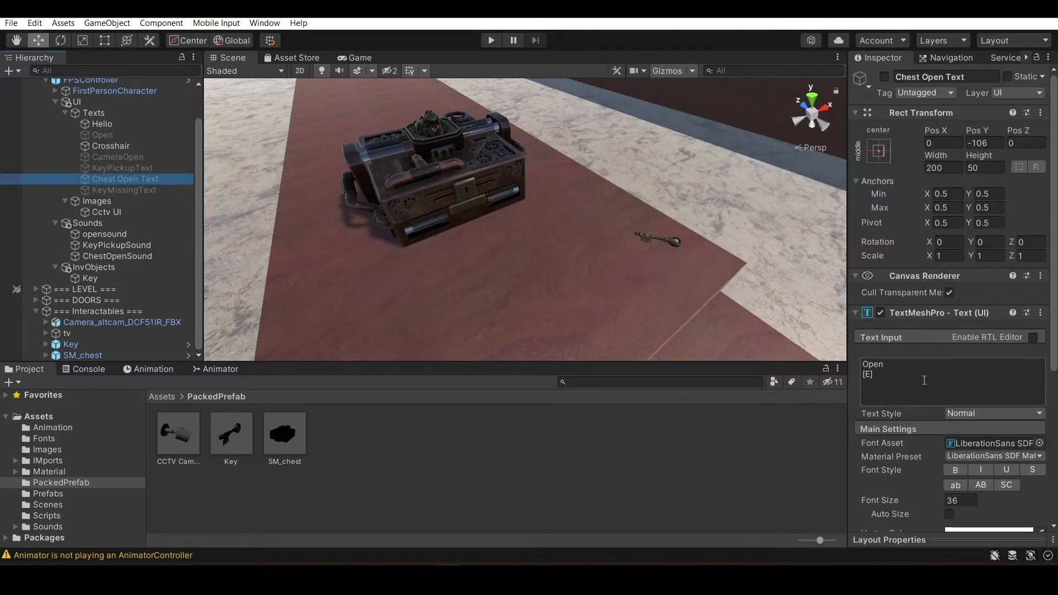
Look through the object types that can be added under UI, and inspect the Texts canvas, Chest Open Text and KeyPickupText settings
{"action": "left_click", "coordinate": [81, 104]}
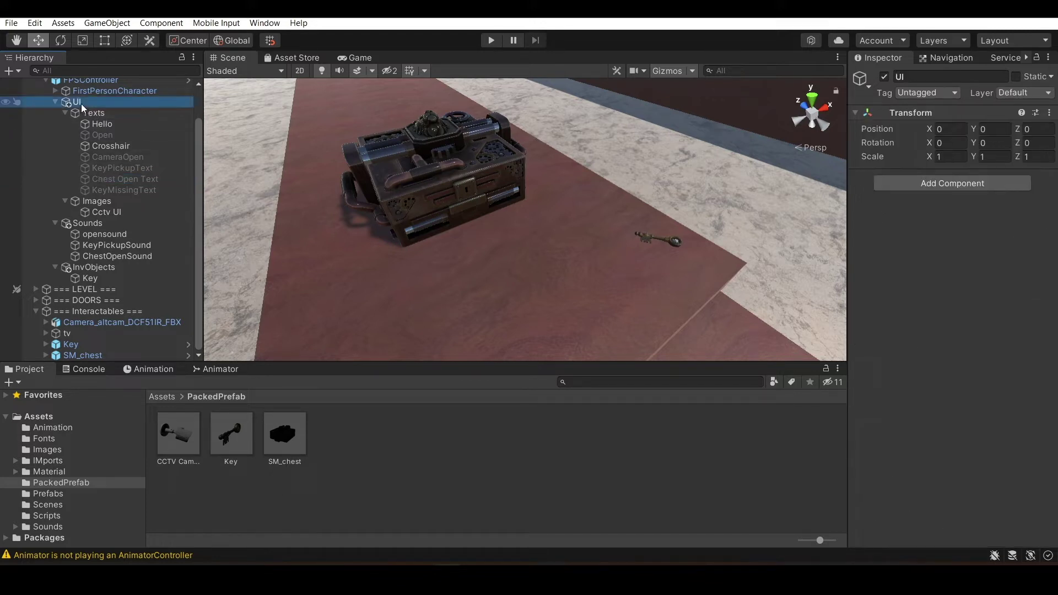
{"action": "right_click", "coordinate": [111, 99]}
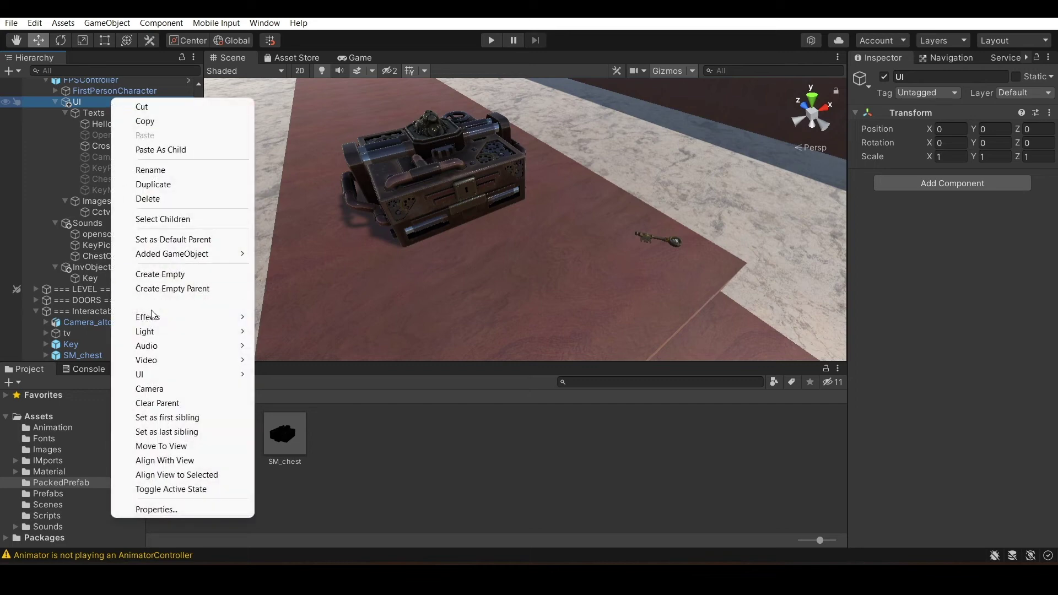
{"action": "mouse_move", "coordinate": [225, 381]}
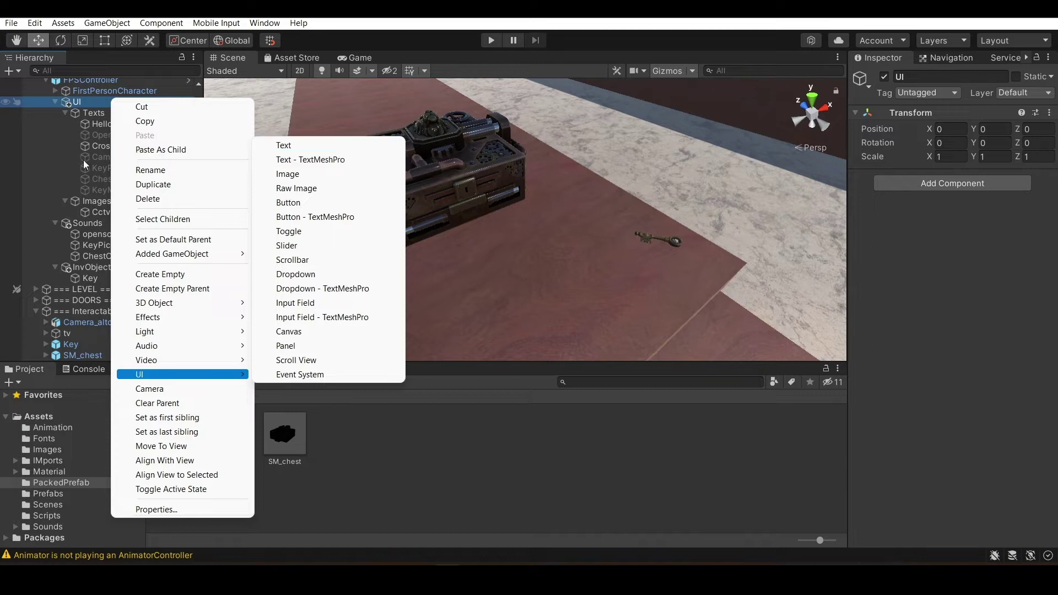
{"action": "left_click", "coordinate": [97, 146]}
{"action": "left_click", "coordinate": [104, 112]}
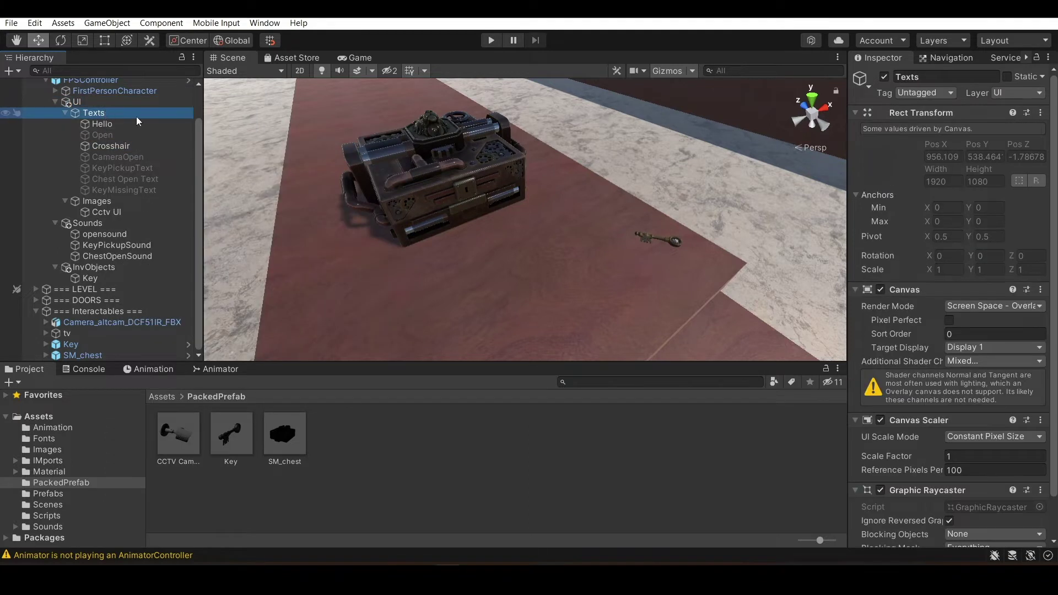
{"action": "left_click", "coordinate": [111, 178]}
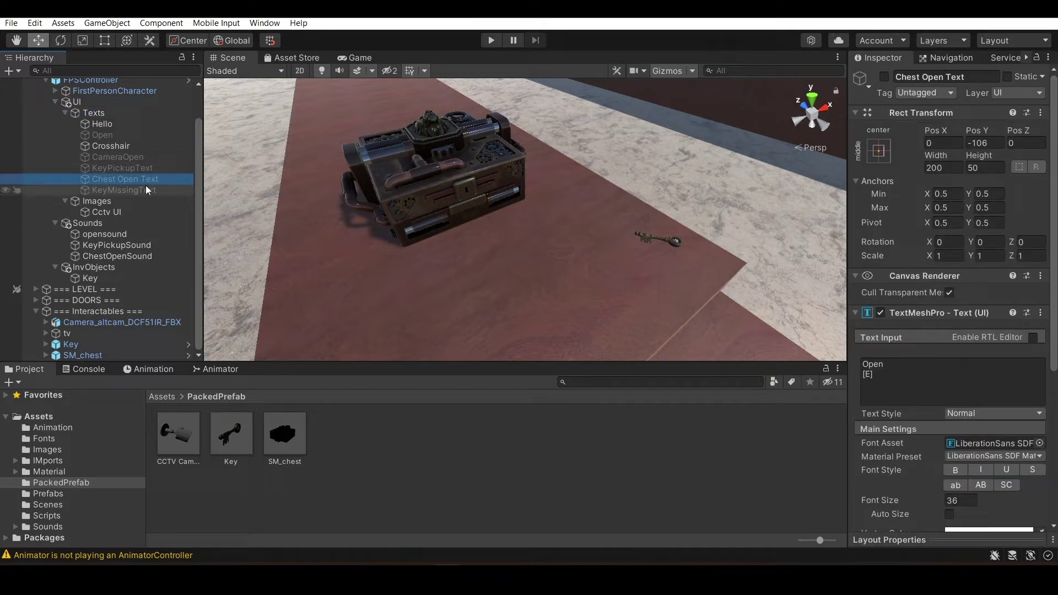
{"action": "left_click", "coordinate": [134, 168]}
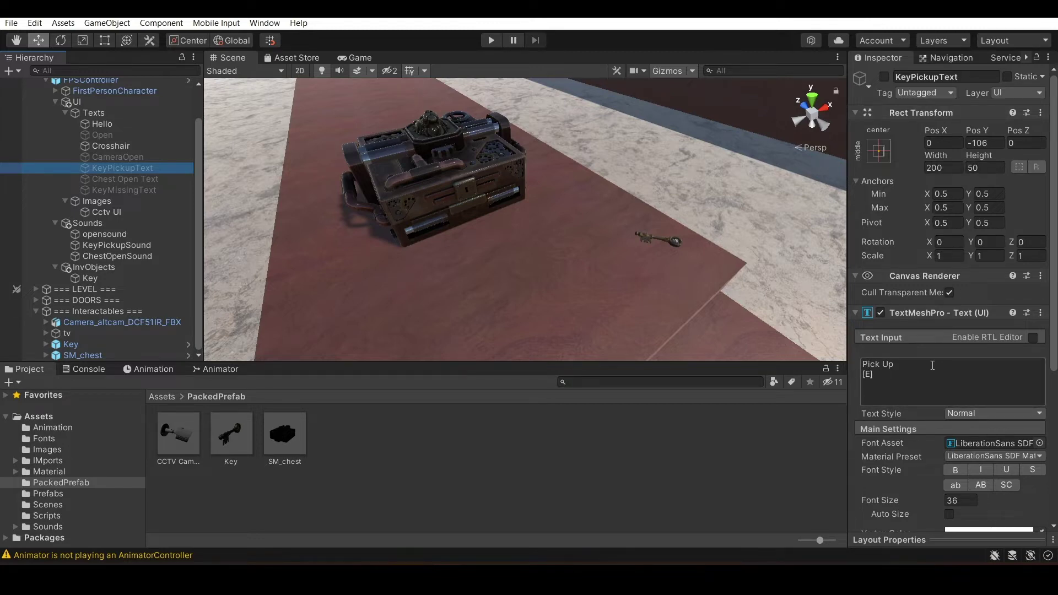
{"action": "scroll", "coordinate": [904, 341], "scroll_direction": "down", "scroll_amount": 4}
{"action": "scroll", "coordinate": [947, 308], "scroll_direction": "up", "scroll_amount": 4}
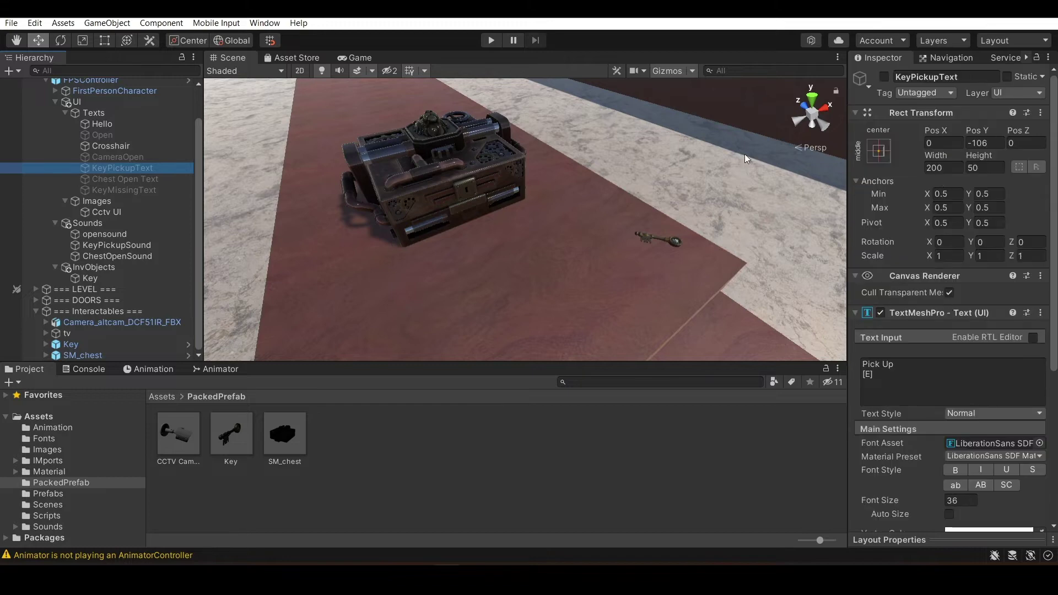
Activate KeyPickupText in the scene and try a width of 2000 for its text box before restoring it to 200
{"action": "left_click", "coordinate": [883, 77]}
{"action": "scroll", "coordinate": [530, 187], "scroll_direction": "down", "scroll_amount": 10}
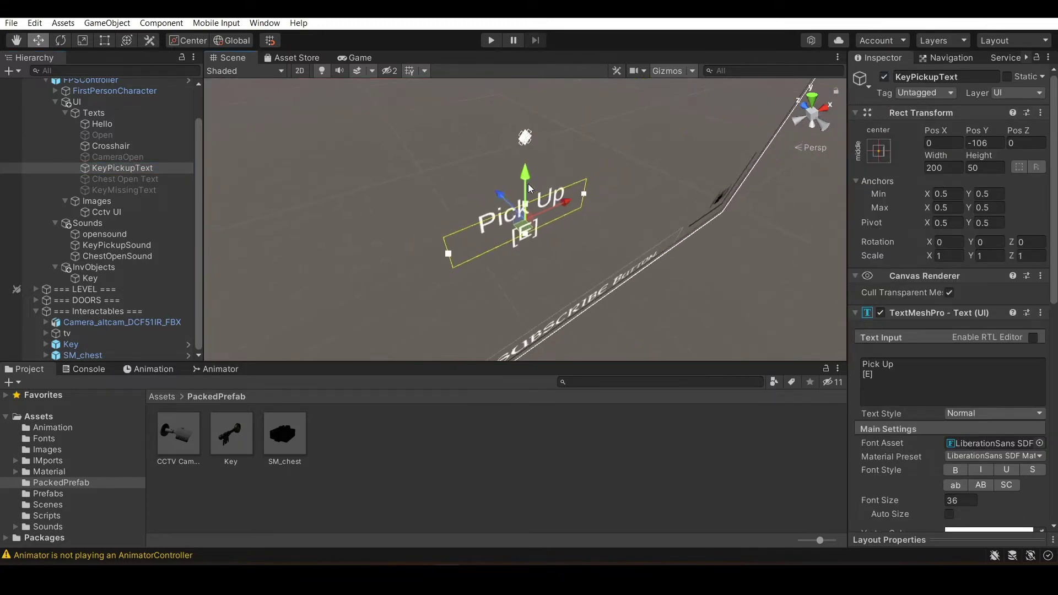
{"action": "left_click_drag", "start_coordinate": [622, 260], "coordinate": [531, 237], "text": "alt"}
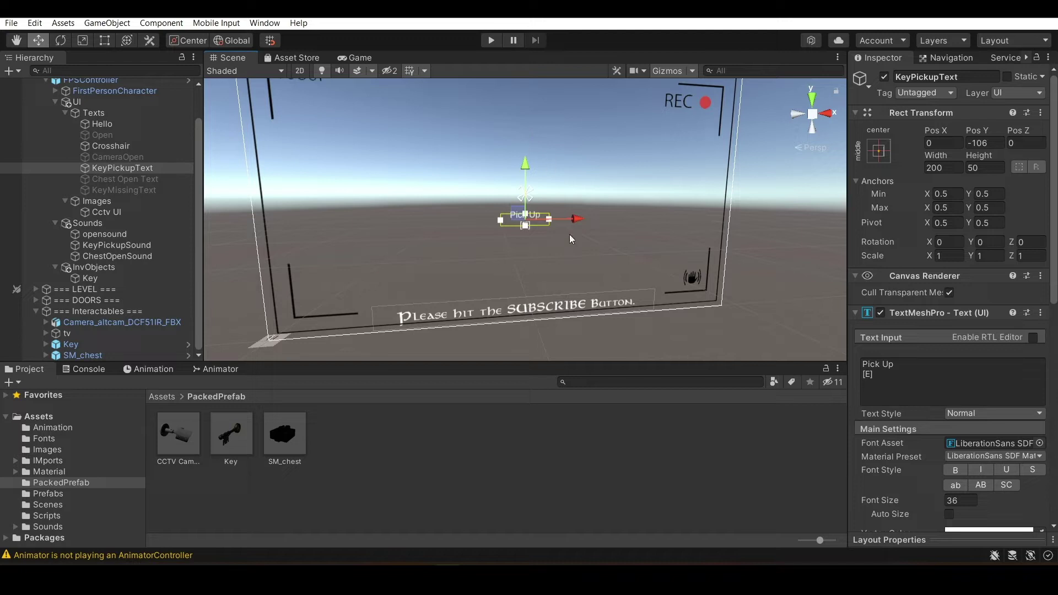
{"action": "left_click", "coordinate": [945, 168]}
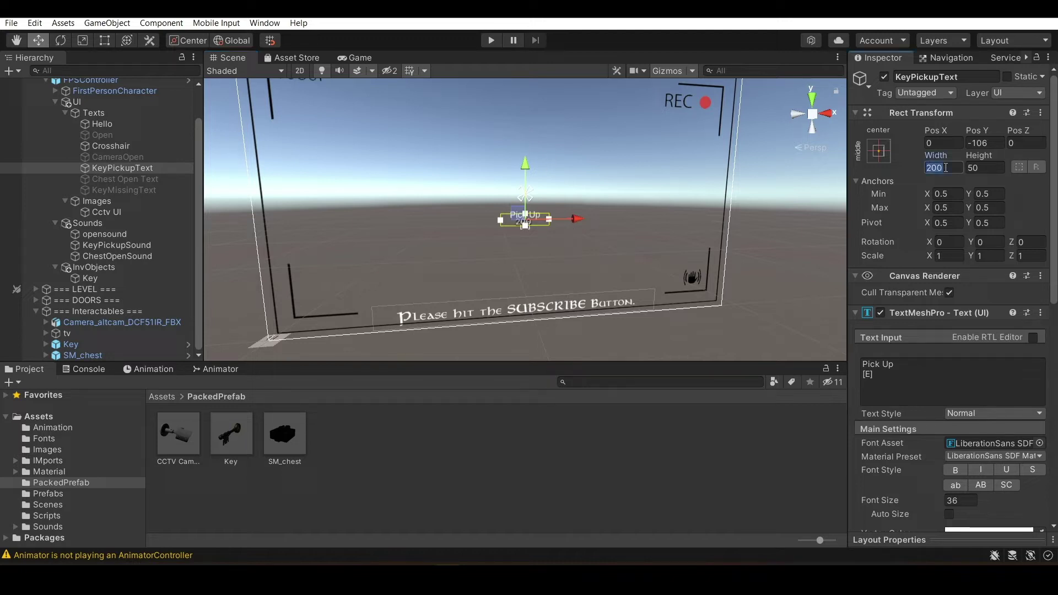
{"action": "type", "text": "2000"}
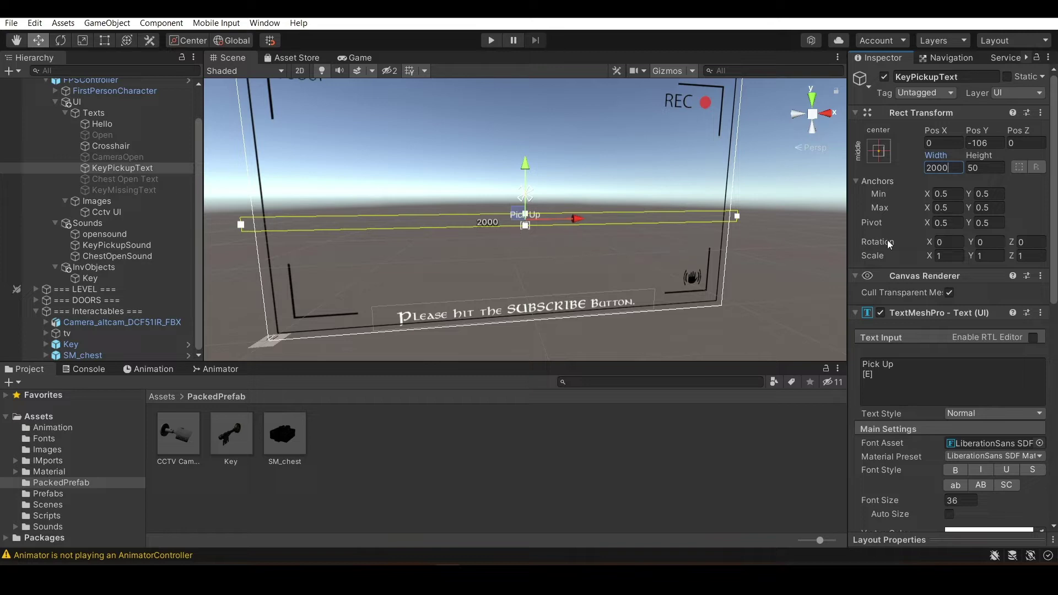
{"action": "key", "text": "BackSpace"}
Review KeyPickupText's alignment, font and material settings, and deactivate the object
{"action": "scroll", "coordinate": [973, 223], "scroll_direction": "down", "scroll_amount": 6}
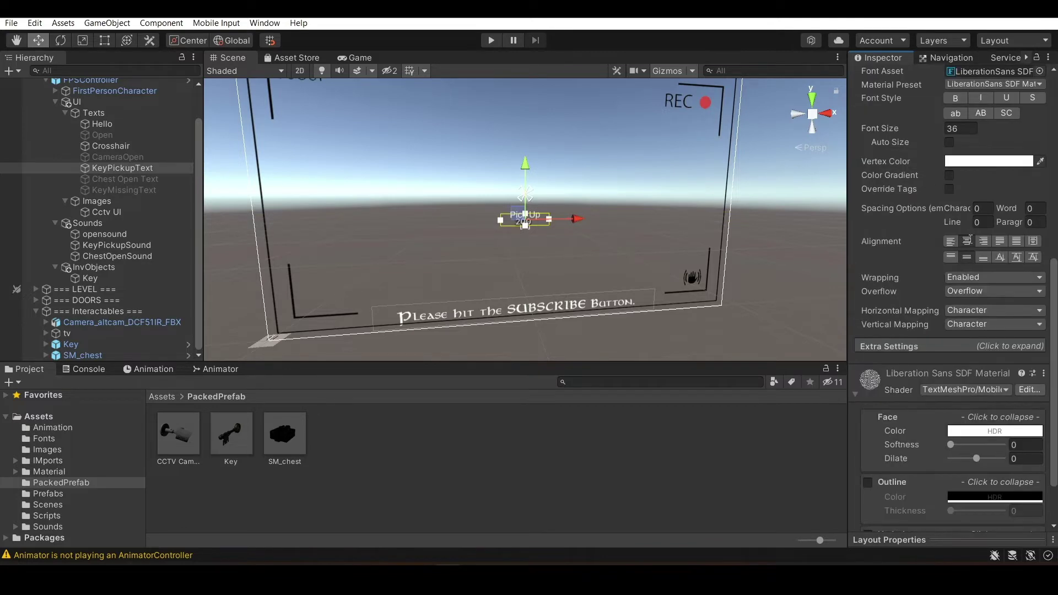
{"action": "scroll", "coordinate": [982, 216], "scroll_direction": "up", "scroll_amount": 2}
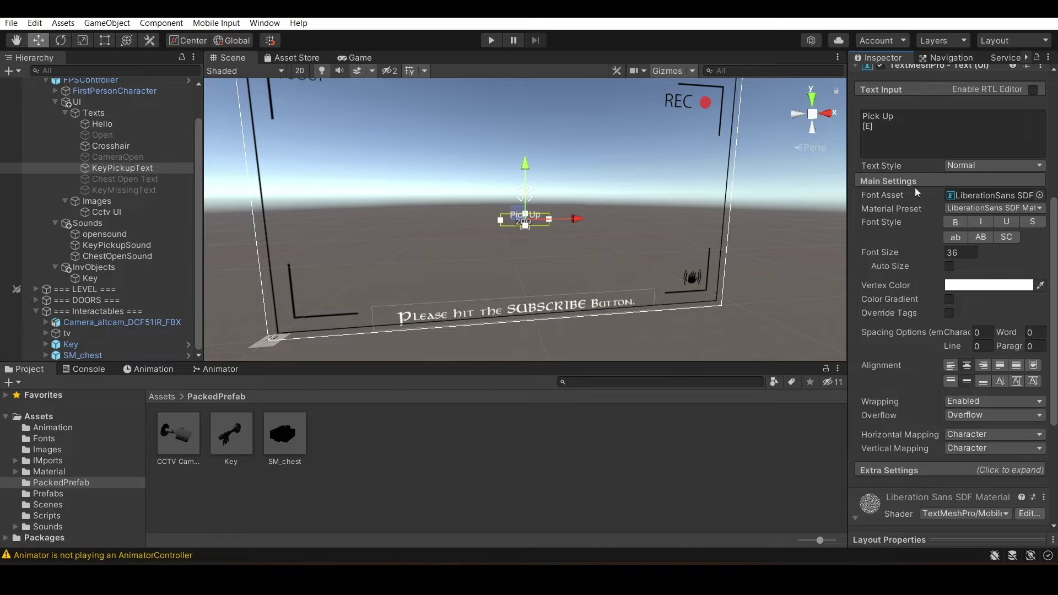
{"action": "scroll", "coordinate": [970, 438], "scroll_direction": "down", "scroll_amount": 5}
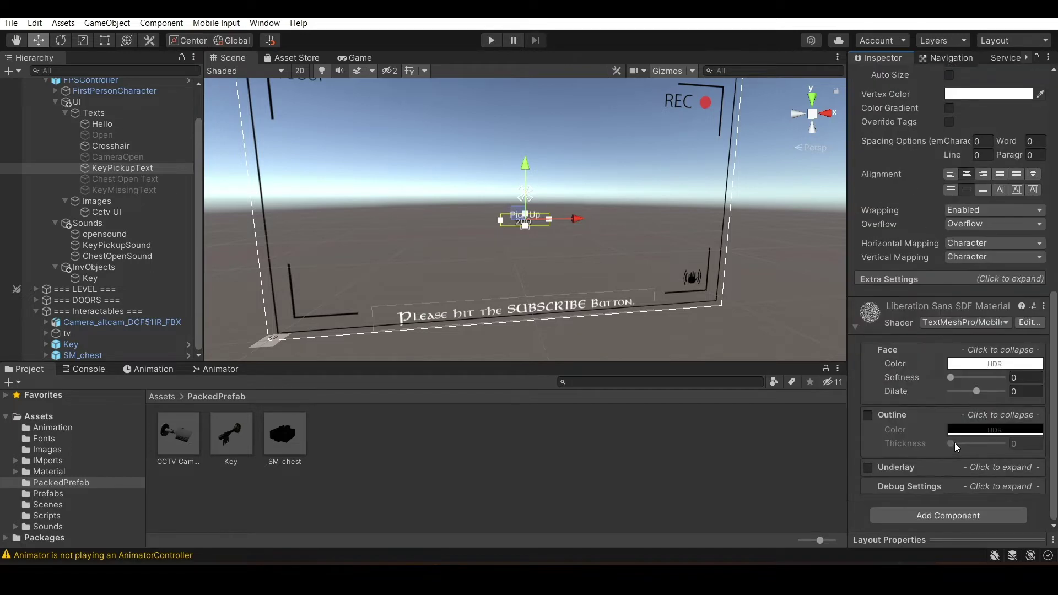
{"action": "scroll", "coordinate": [954, 442], "scroll_direction": "up", "scroll_amount": 10}
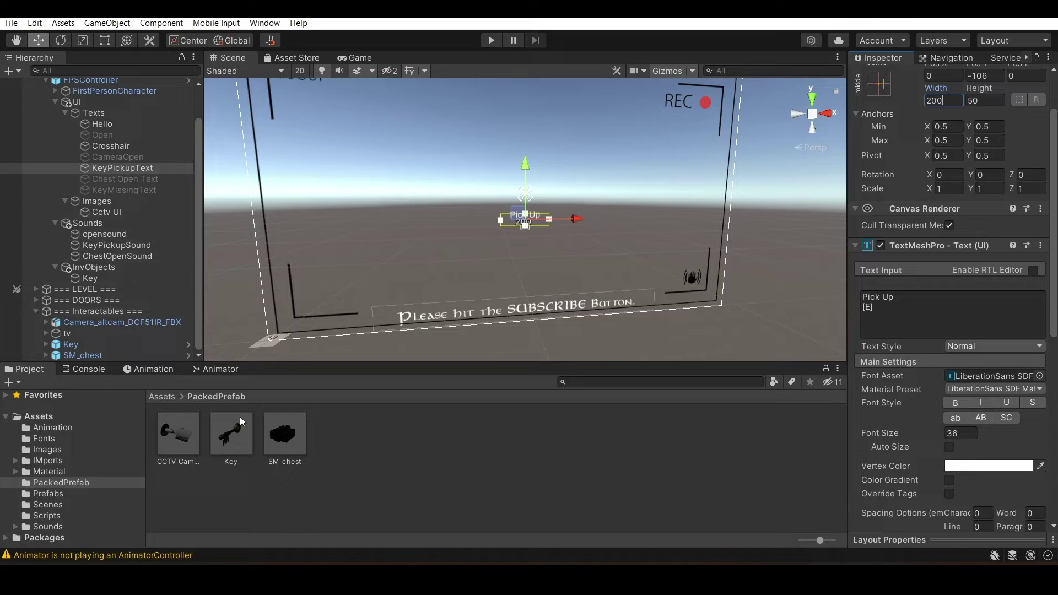
{"action": "scroll", "coordinate": [920, 120], "scroll_direction": "up", "scroll_amount": 3}
{"action": "left_click", "coordinate": [884, 77]}
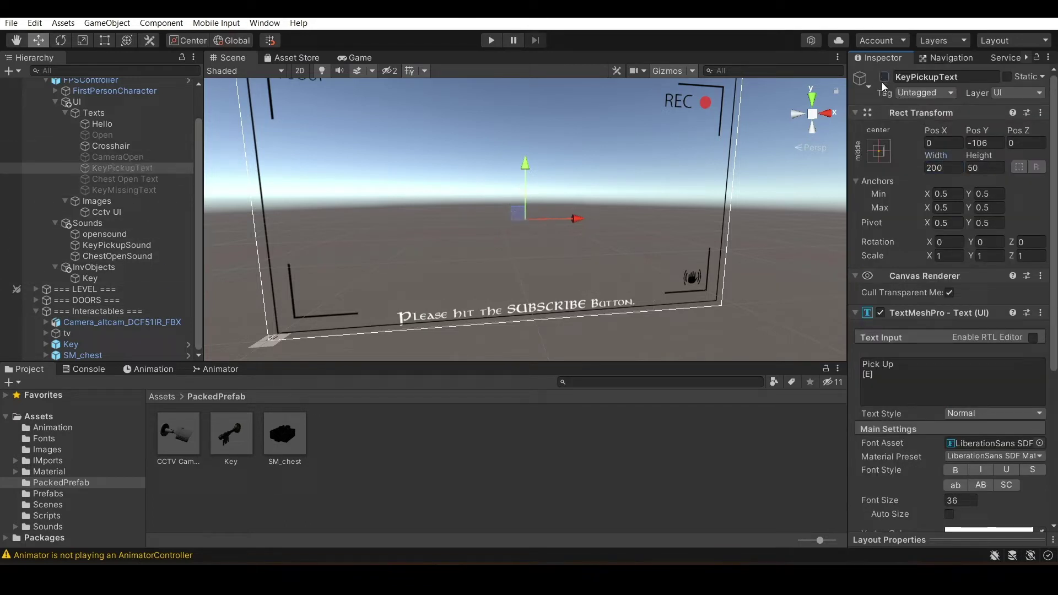
Frame the Key object in the scene and inspect its Box Collider and Key Pick Up Script references
{"action": "left_click", "coordinate": [142, 179]}
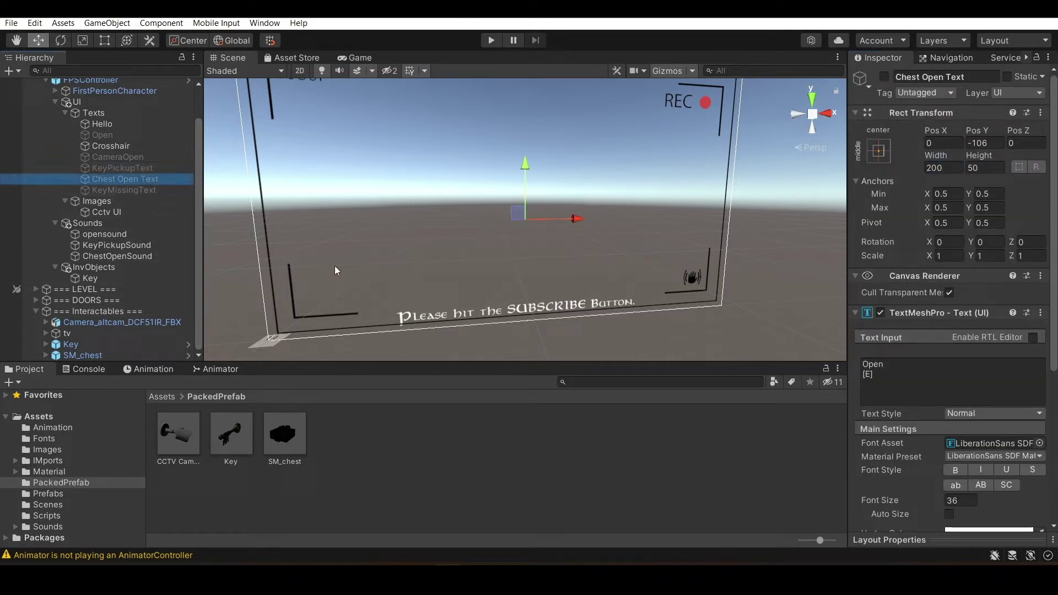
{"action": "left_click", "coordinate": [123, 345]}
{"action": "double_click", "coordinate": [123, 345]}
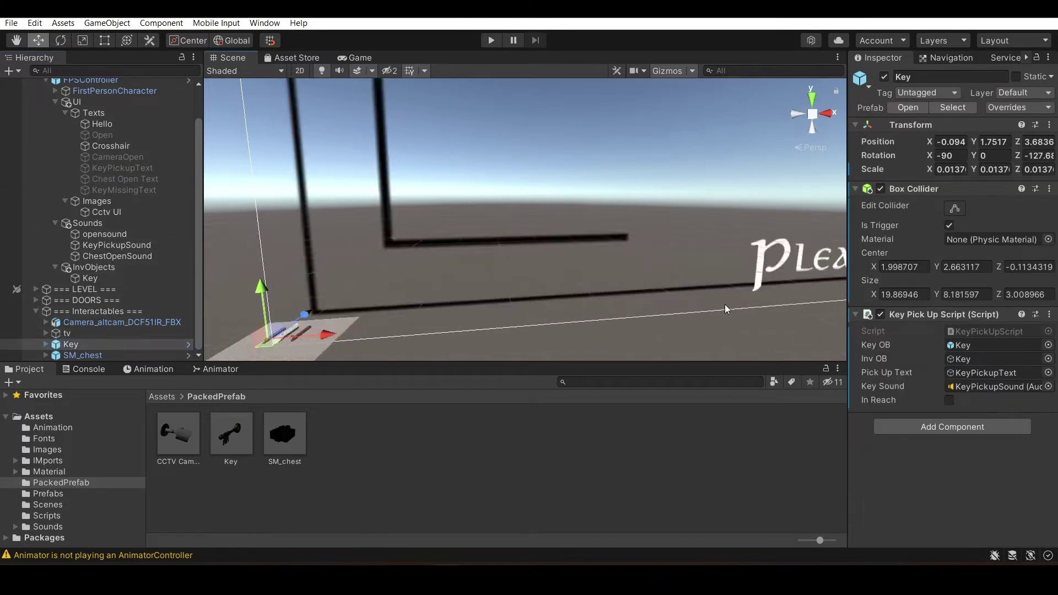
{"action": "left_click_drag", "start_coordinate": [594, 213], "coordinate": [606, 314], "text": "alt"}
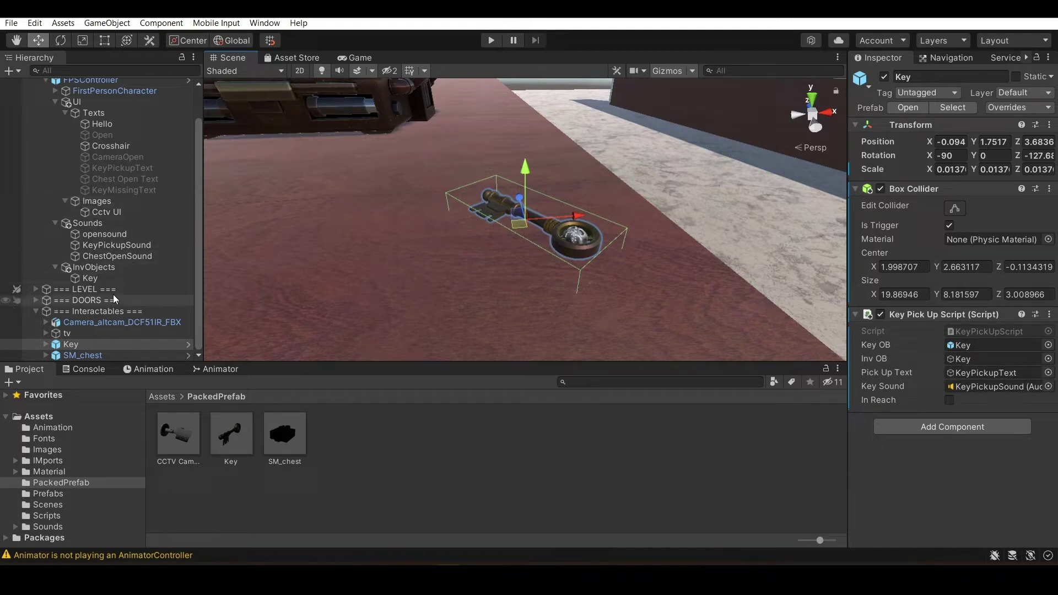
Examine the object types that can be added under Sounds and the Audio Source settings of ChestOpenSound and KeyPickupSound
{"action": "left_click", "coordinate": [121, 257]}
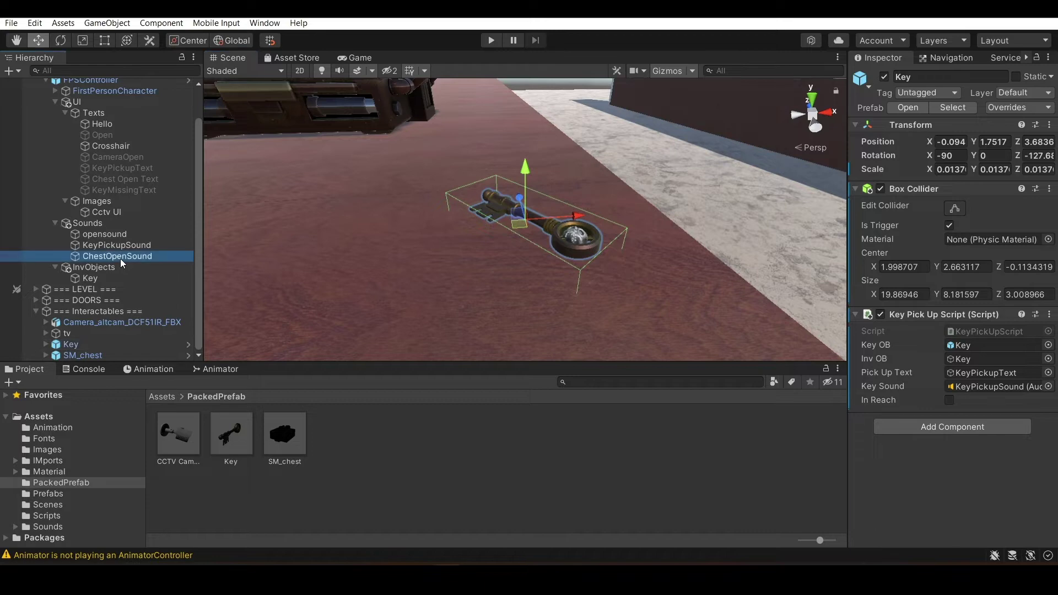
{"action": "left_click", "coordinate": [101, 227]}
{"action": "right_click", "coordinate": [88, 201]}
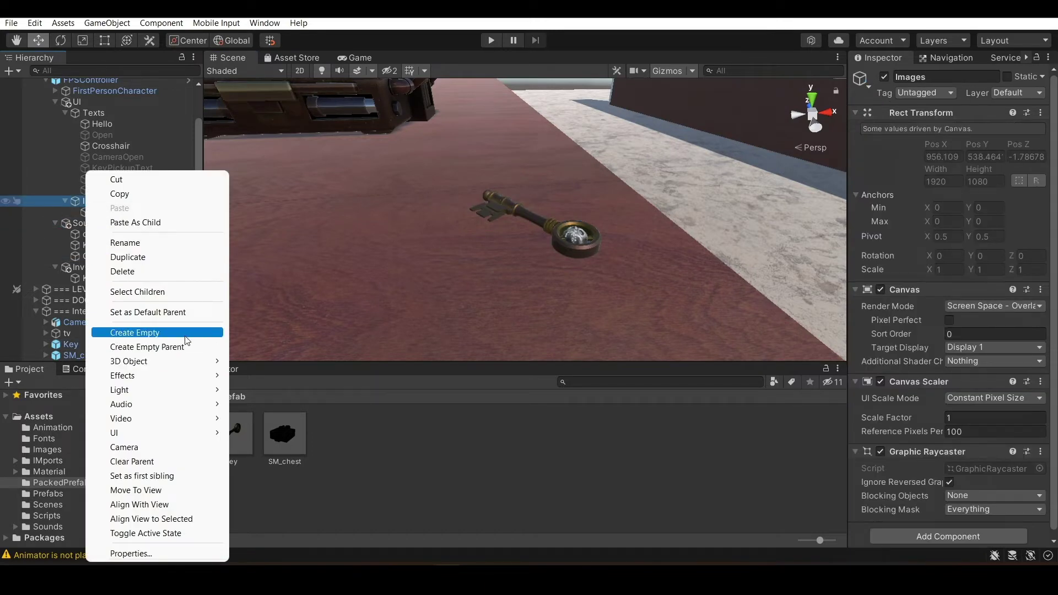
{"action": "left_click", "coordinate": [77, 204]}
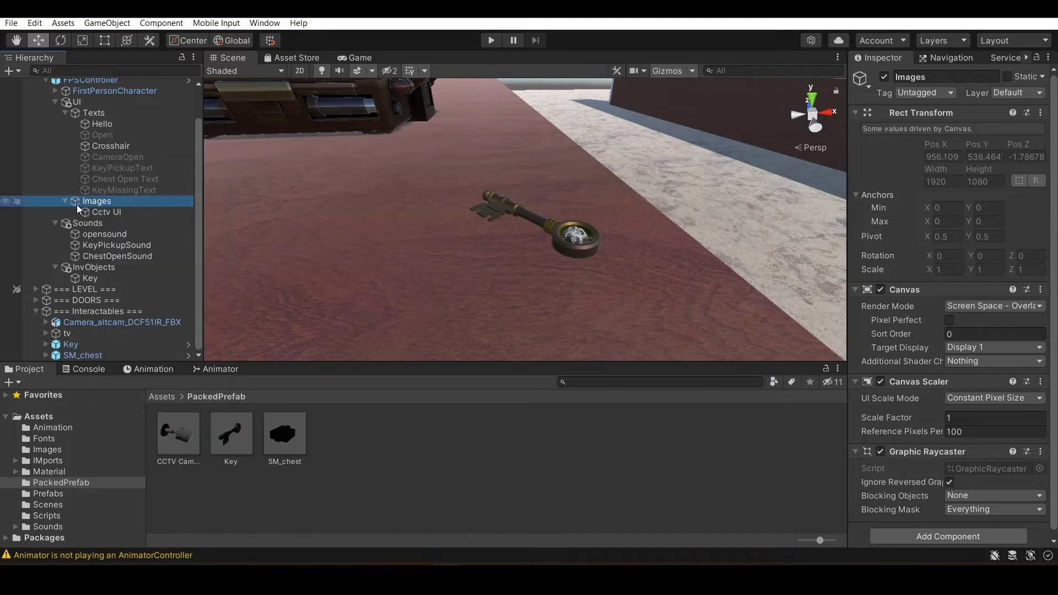
{"action": "left_click", "coordinate": [98, 225]}
{"action": "right_click", "coordinate": [98, 226]}
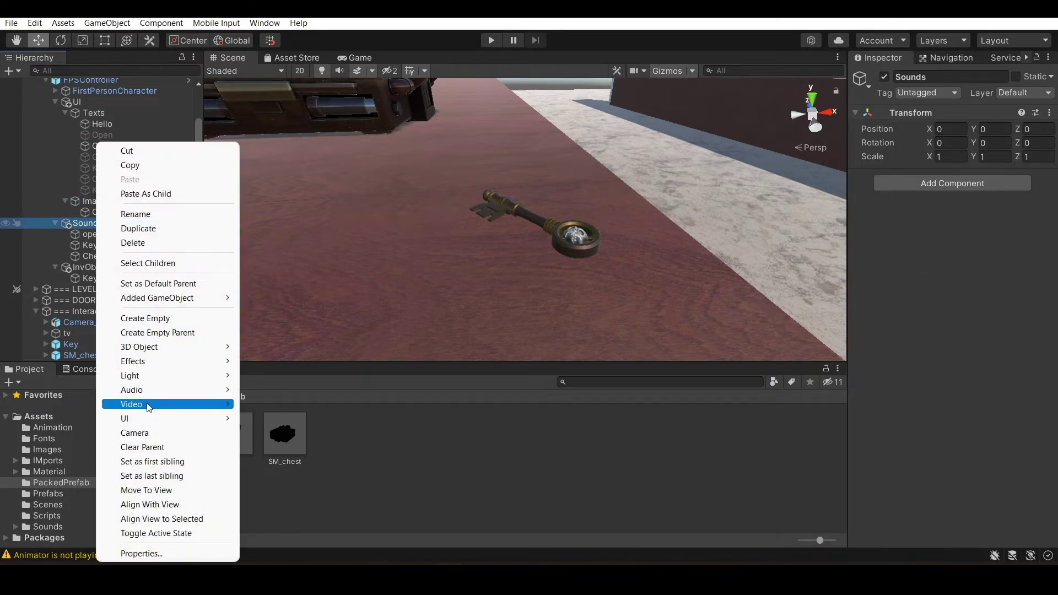
{"action": "mouse_move", "coordinate": [147, 390]}
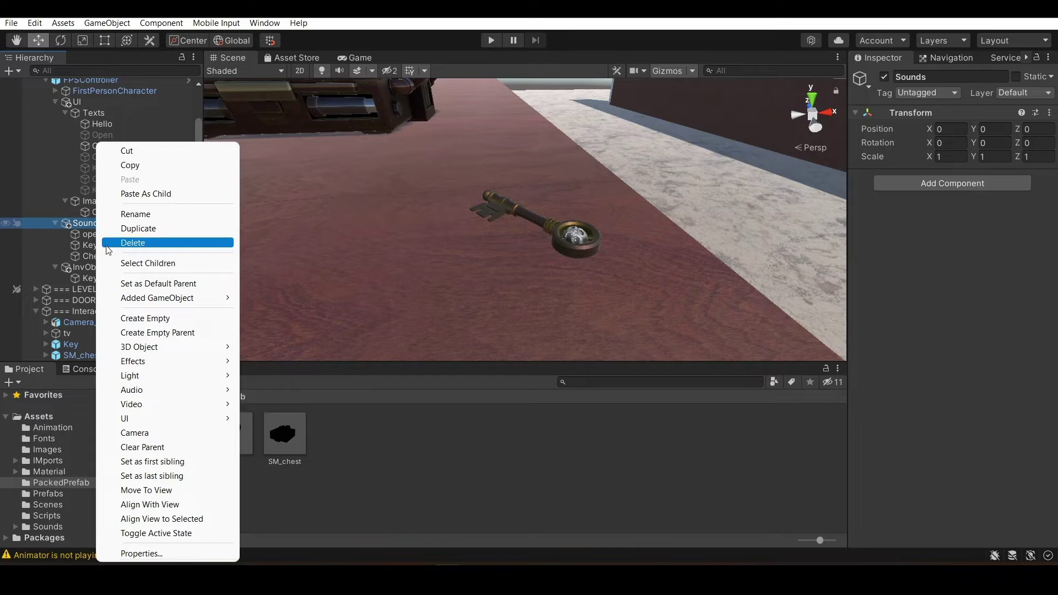
{"action": "left_click", "coordinate": [113, 245]}
{"action": "left_click", "coordinate": [119, 256]}
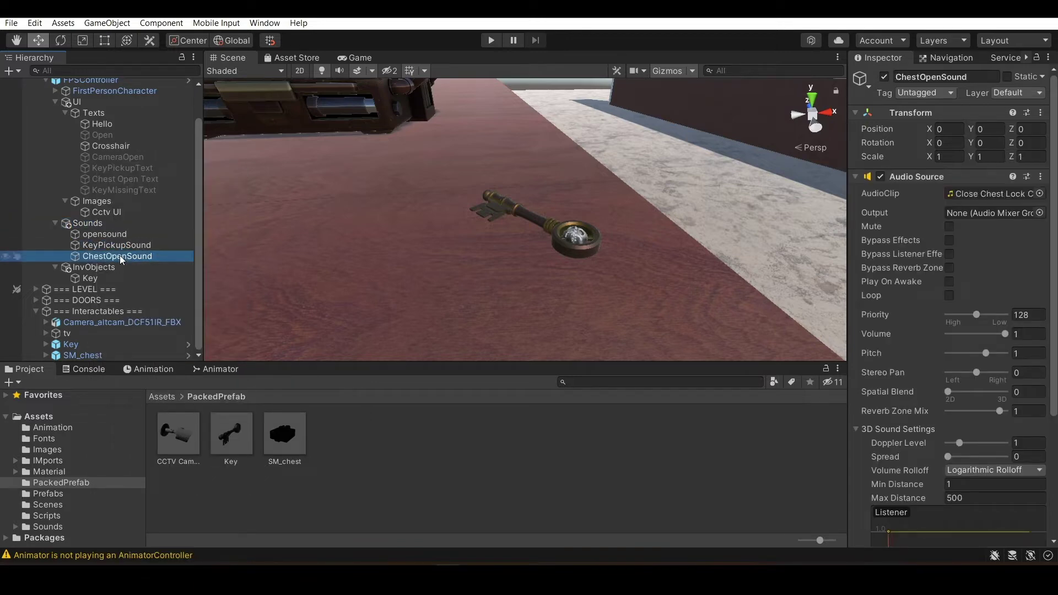
{"action": "left_click", "coordinate": [148, 247]}
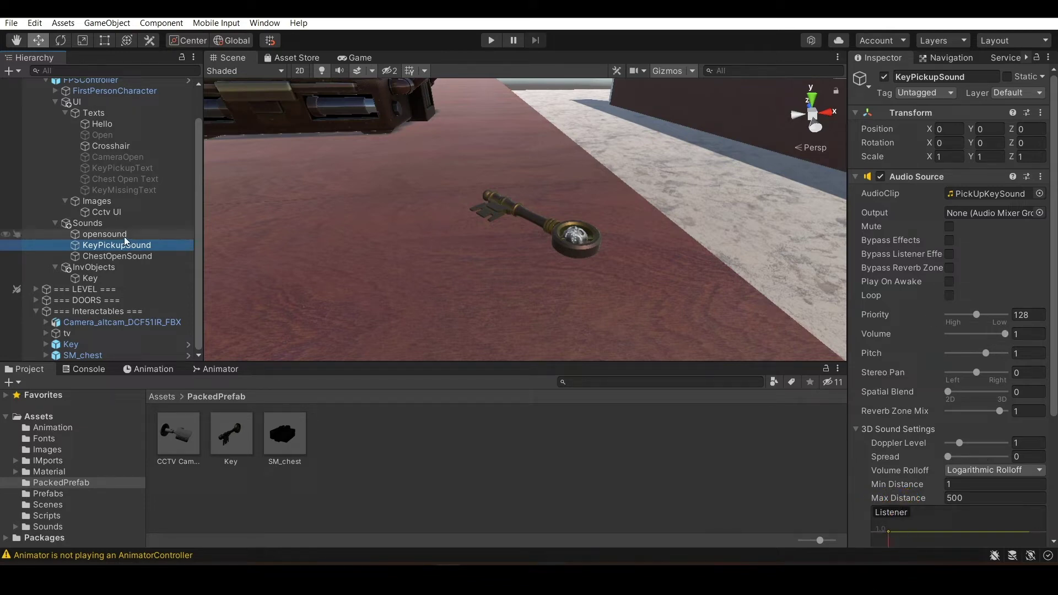
Move the KeyPickupSound audio source next to the chest on the red platform, to about X -13.66 and Z 7.84
{"action": "key", "text": "f"}
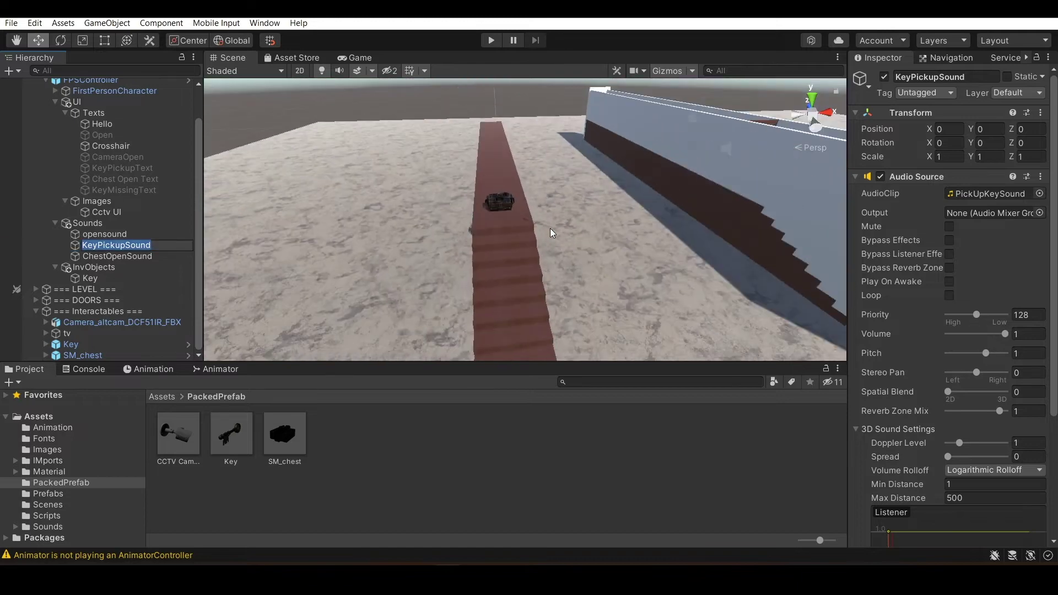
{"action": "left_click", "coordinate": [177, 223]}
{"action": "left_click", "coordinate": [166, 236]}
{"action": "left_click", "coordinate": [170, 246]}
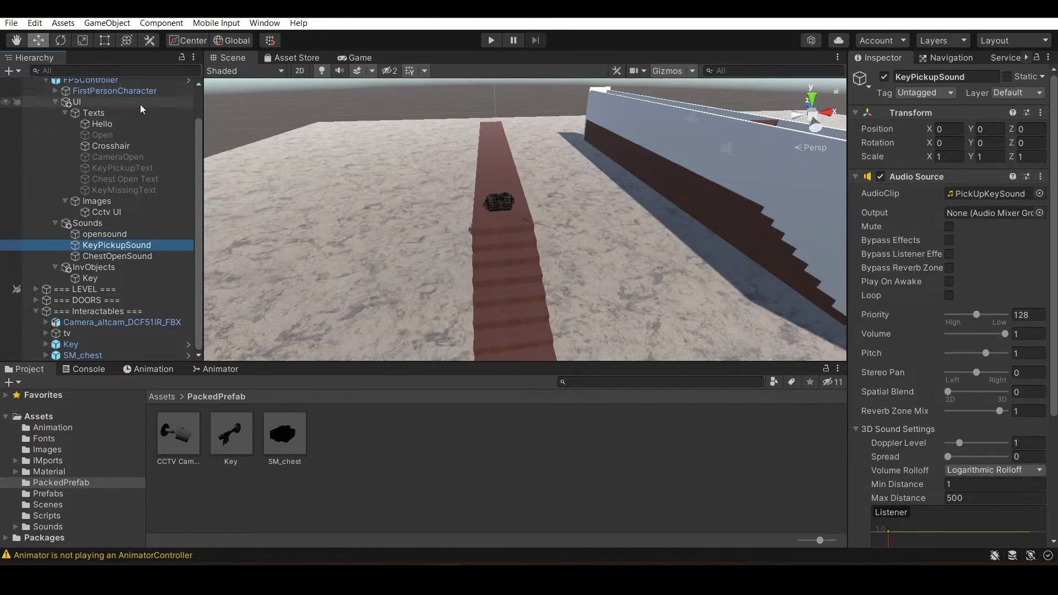
{"action": "scroll", "coordinate": [584, 200], "scroll_direction": "down", "scroll_amount": 6}
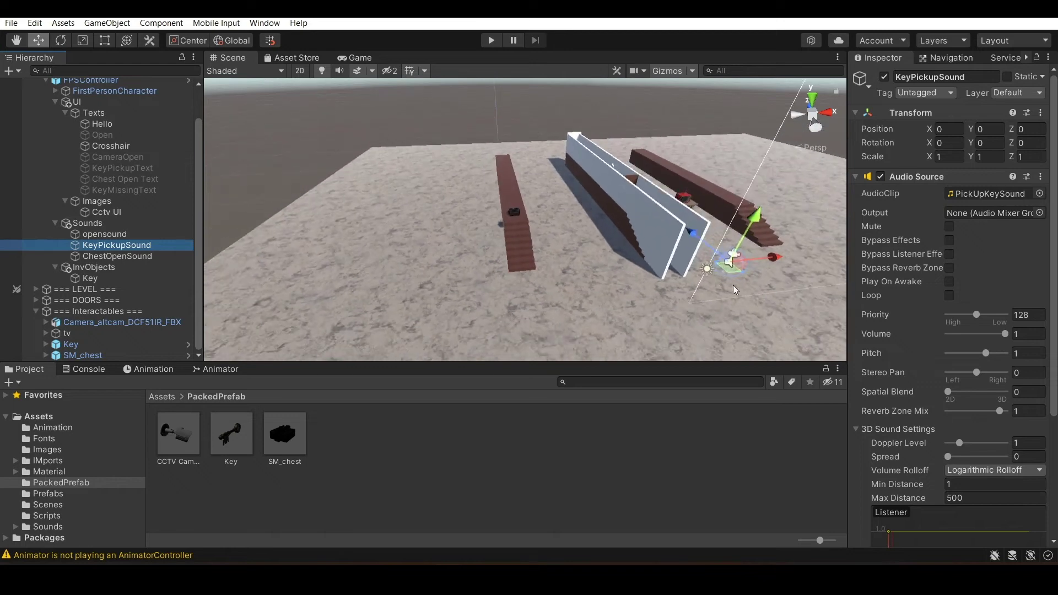
{"action": "scroll", "coordinate": [523, 264], "scroll_direction": "up", "scroll_amount": 3}
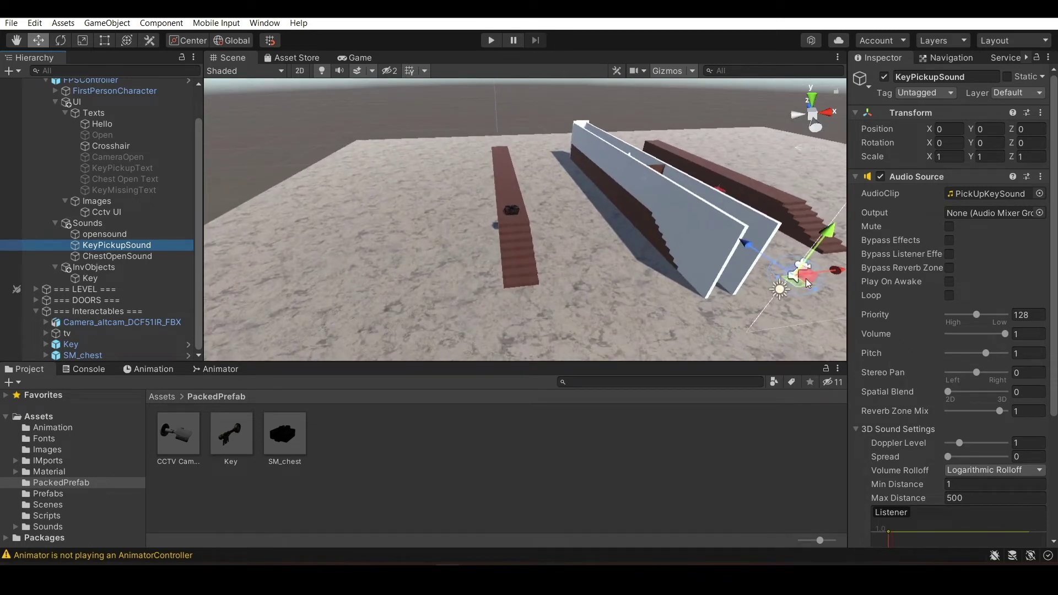
{"action": "left_click_drag", "start_coordinate": [833, 270], "coordinate": [574, 312]}
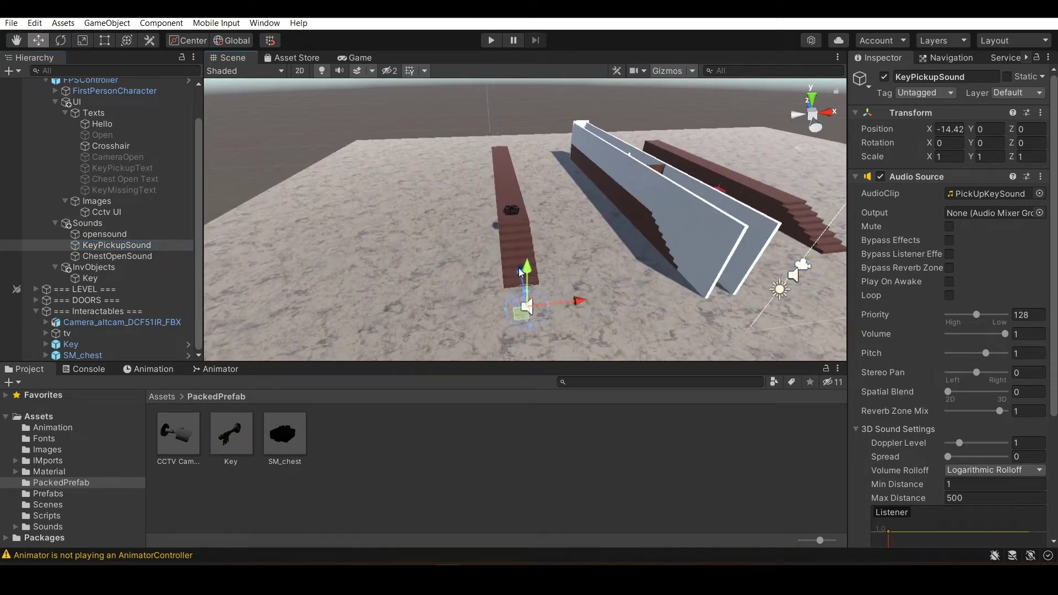
{"action": "left_click_drag", "start_coordinate": [519, 270], "coordinate": [571, 216]}
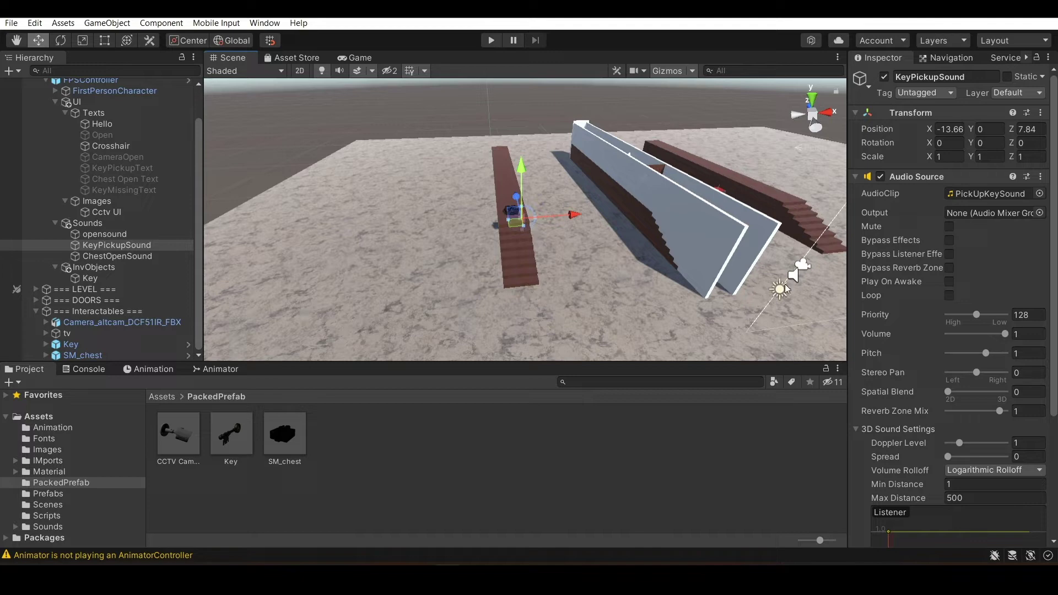
Undo the moves of the KeyPickupSound audio source and return the scene view to the chest and key
{"action": "key", "text": "ctrl+z"}
{"action": "key", "text": "ctrl+z"}
{"action": "key", "text": "ctrl+z"}
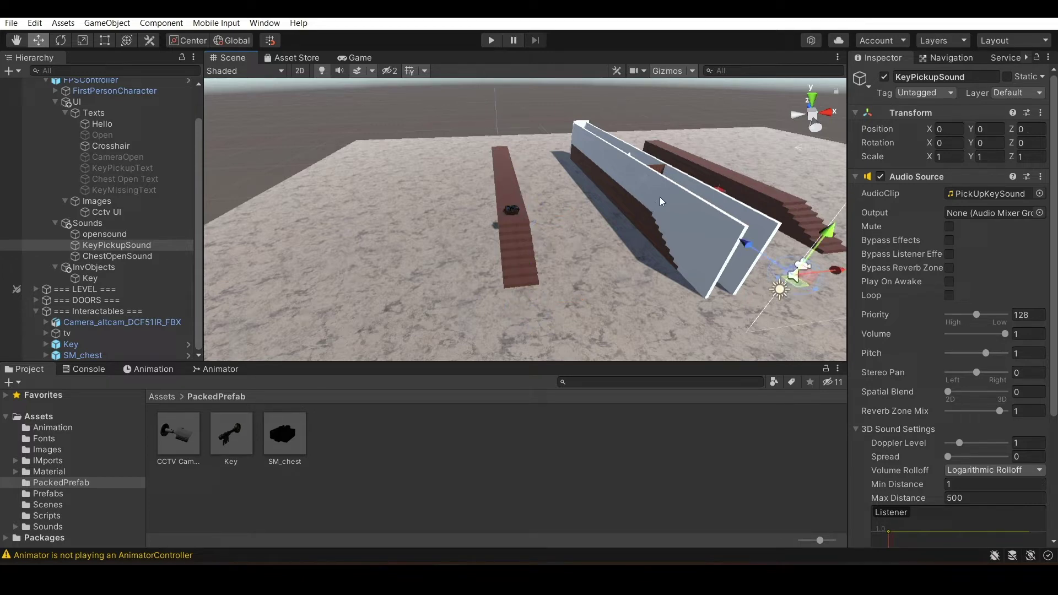
{"action": "scroll", "coordinate": [380, 203], "scroll_direction": "up", "scroll_amount": 10}
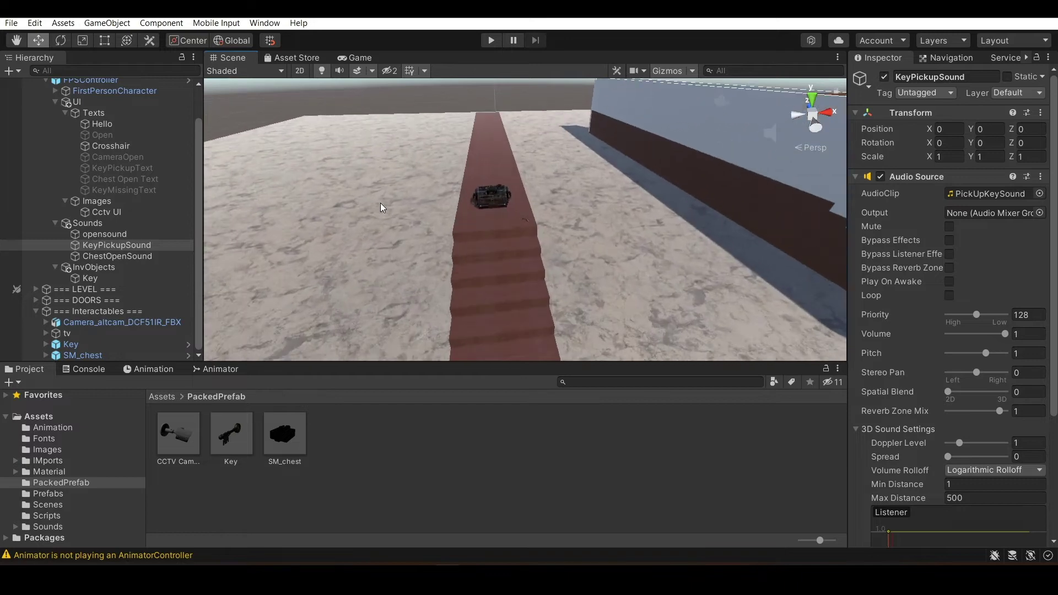
{"action": "scroll", "coordinate": [381, 207], "scroll_direction": "up", "scroll_amount": 5}
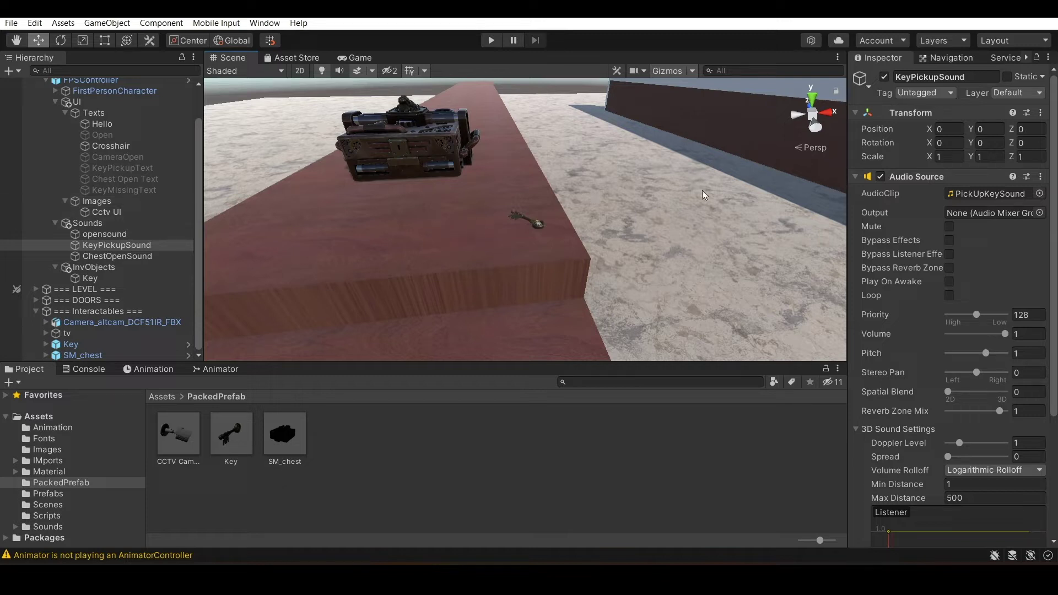
Browse the project's Sounds folder and try to put one of its clips into the AudioClip slot of KeyPickupSound
{"action": "left_click", "coordinate": [952, 281]}
{"action": "left_click", "coordinate": [168, 397]}
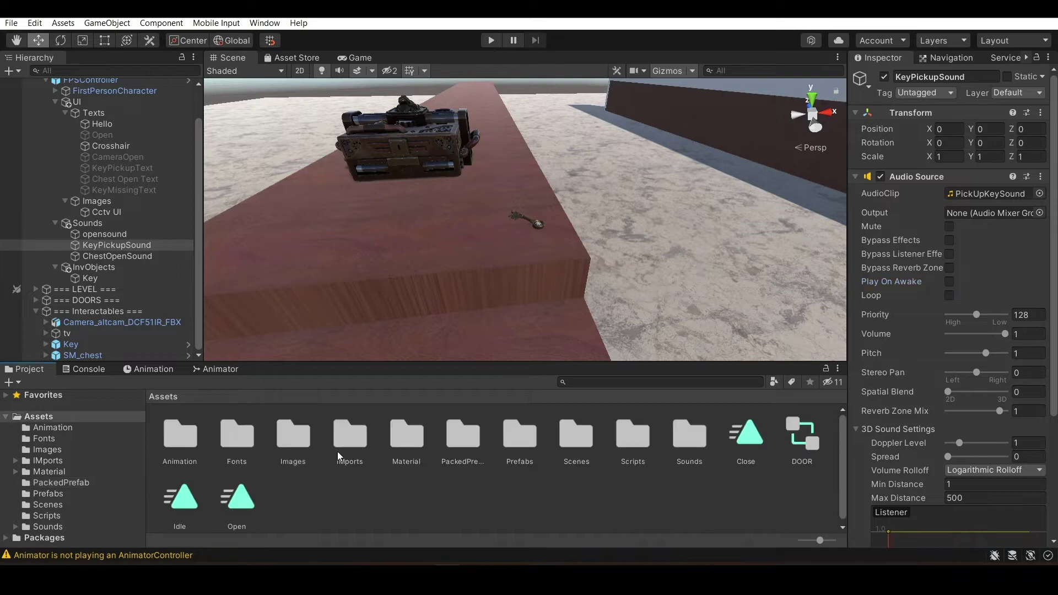
{"action": "double_click", "coordinate": [669, 436]}
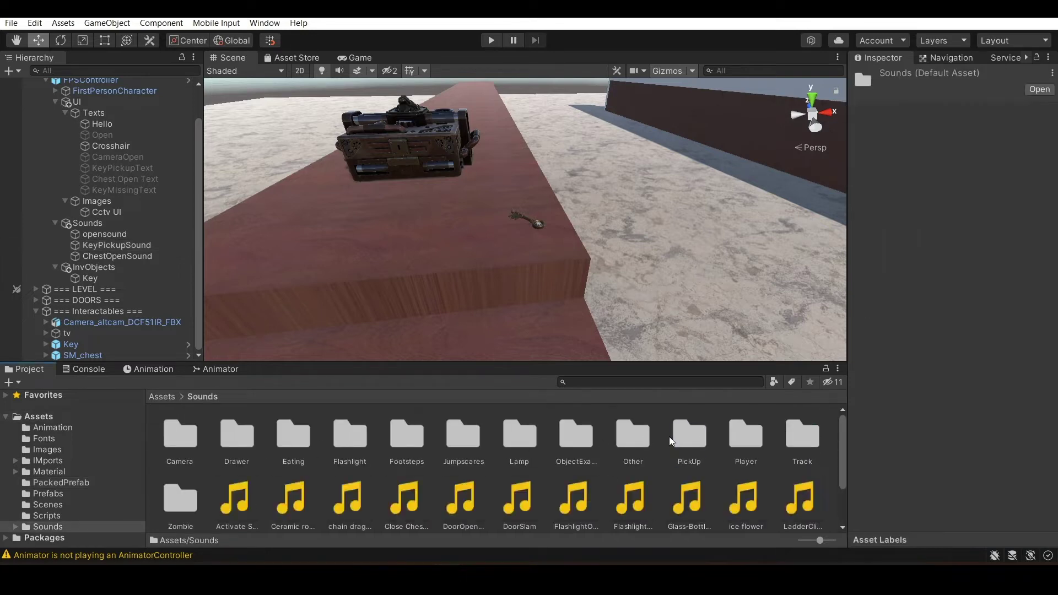
{"action": "left_click", "coordinate": [103, 245]}
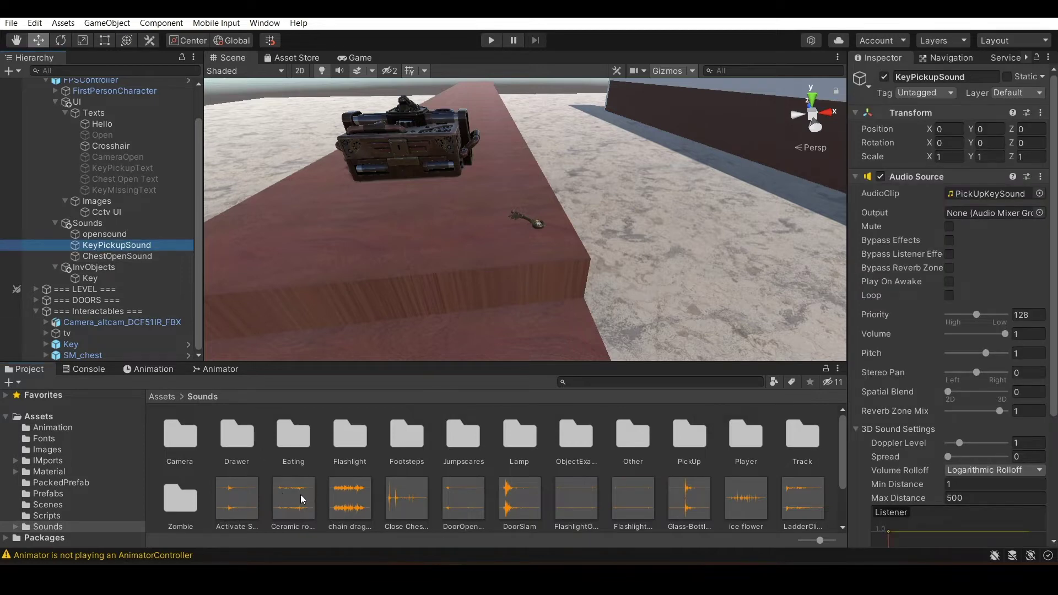
{"action": "left_click_drag", "start_coordinate": [302, 499], "coordinate": [965, 200]}
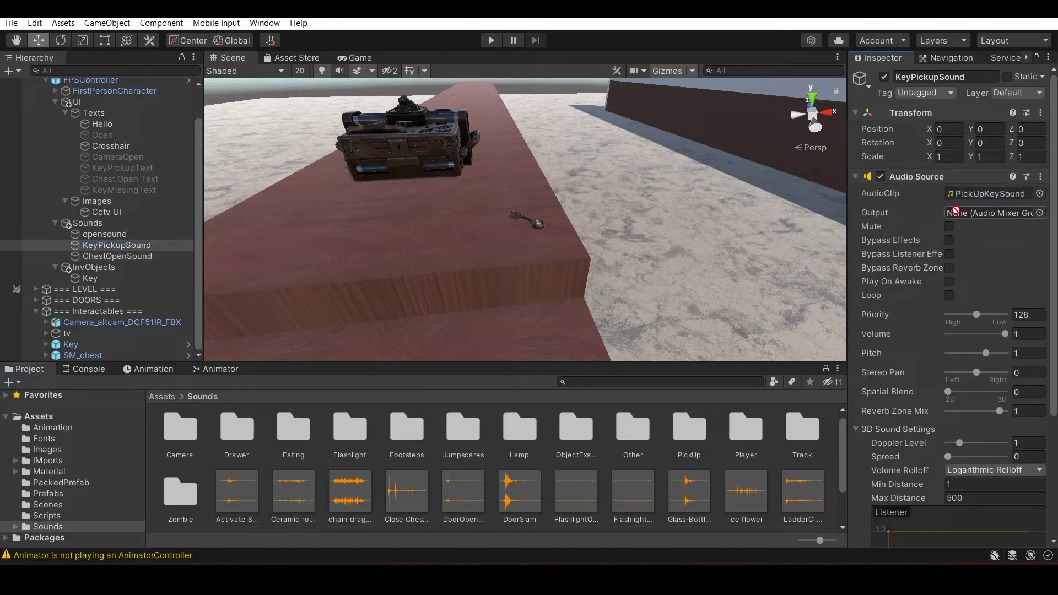
{"action": "scroll", "coordinate": [243, 271], "scroll_direction": "down", "scroll_amount": 2}
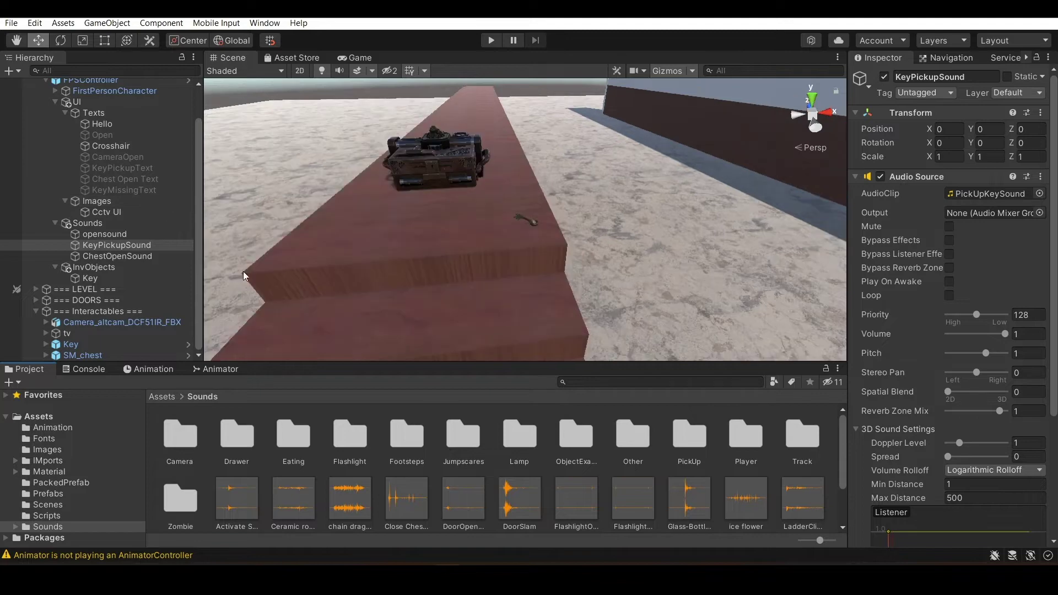
Review the ChestOpenSound audio source and the settings of KeyPickupText, Chest Open Text and KeyMissingText
{"action": "left_click", "coordinate": [145, 257]}
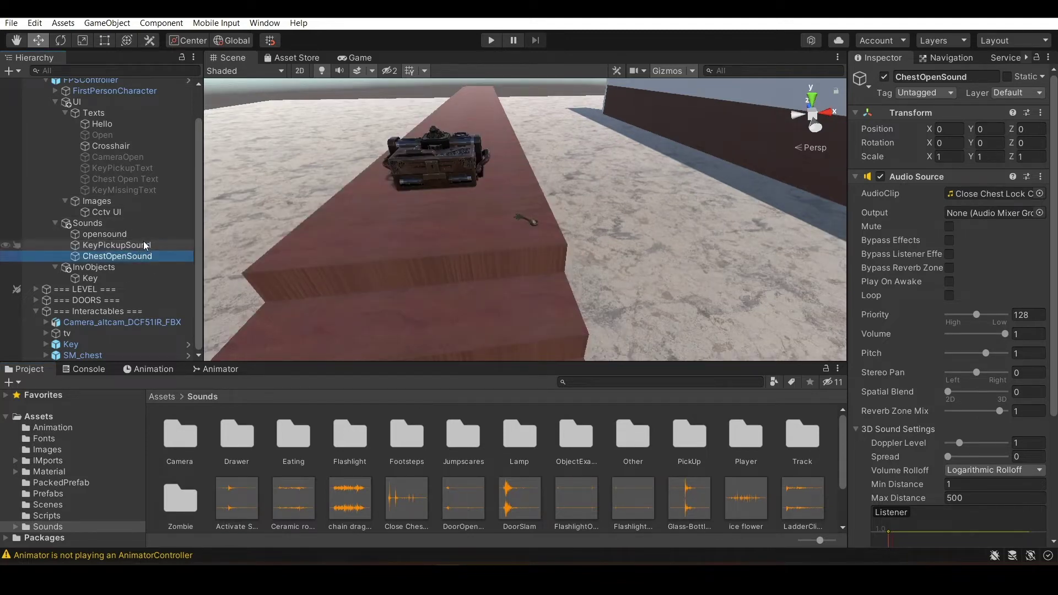
{"action": "left_click", "coordinate": [143, 243]}
{"action": "left_click", "coordinate": [154, 255]}
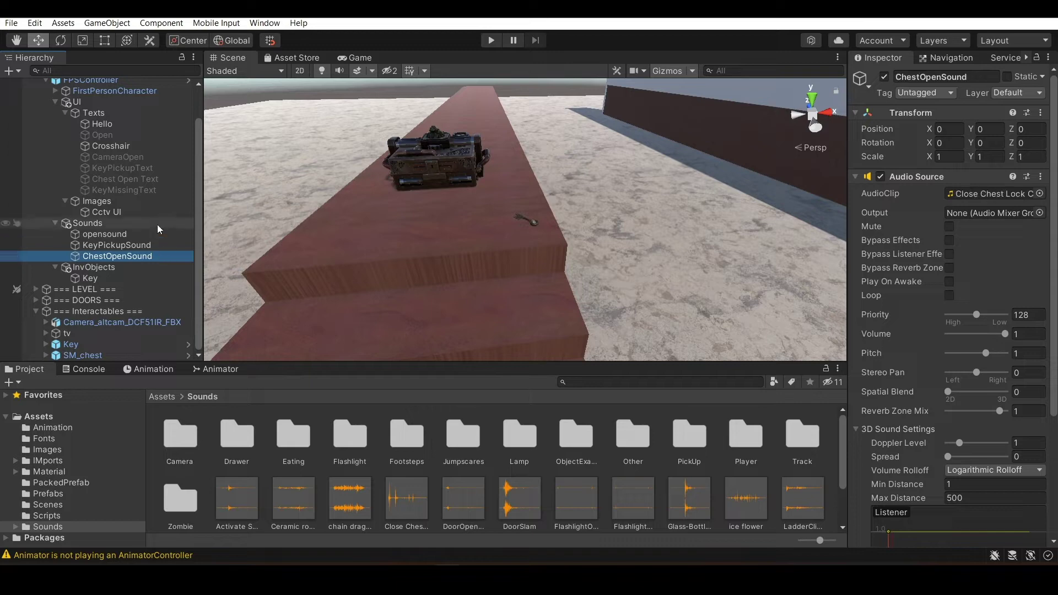
{"action": "left_click", "coordinate": [162, 167]}
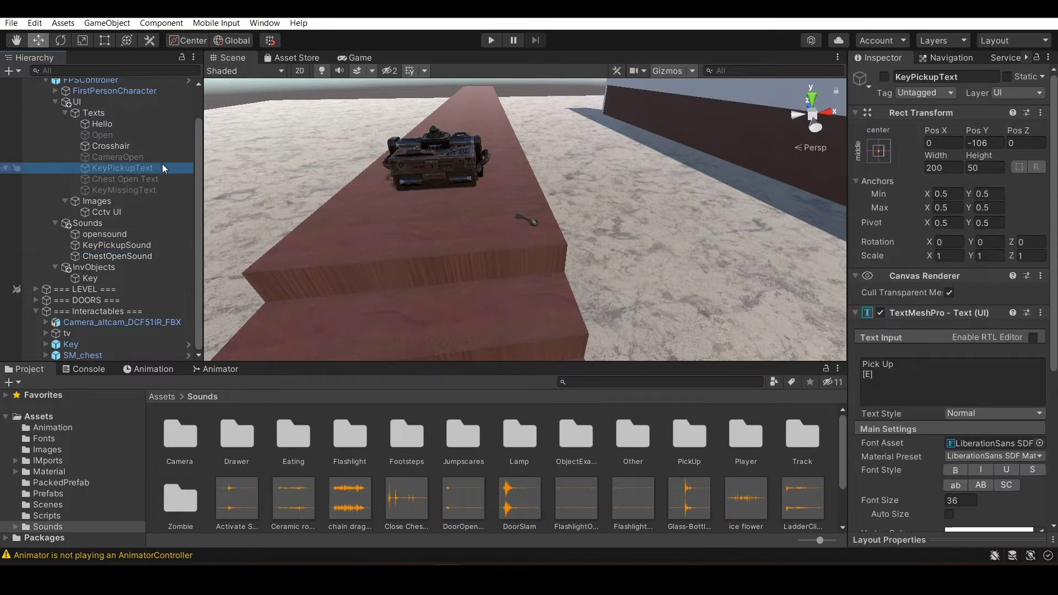
{"action": "left_click", "coordinate": [164, 178]}
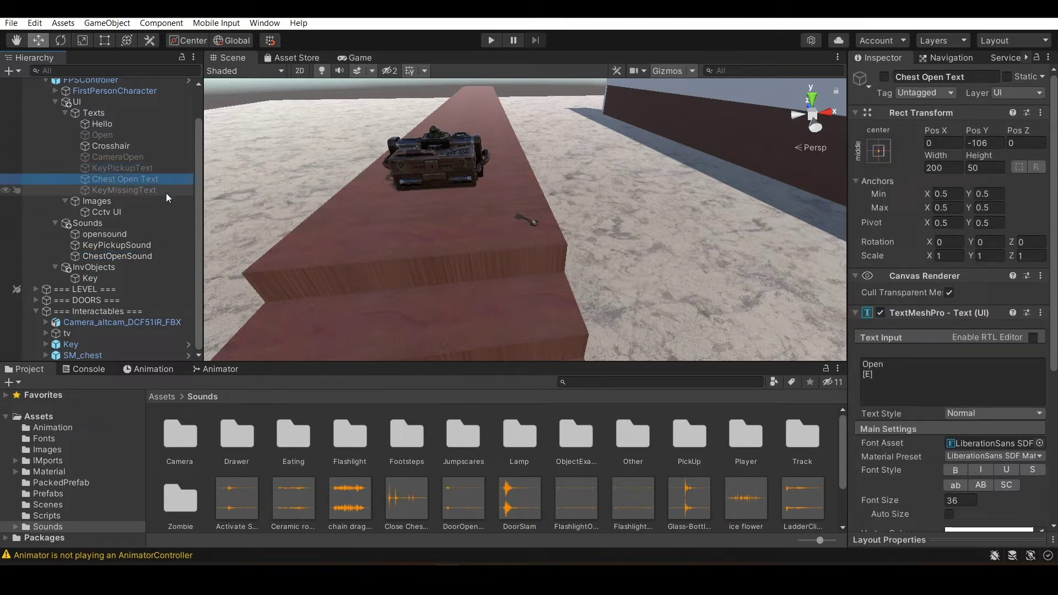
{"action": "left_click", "coordinate": [166, 193]}
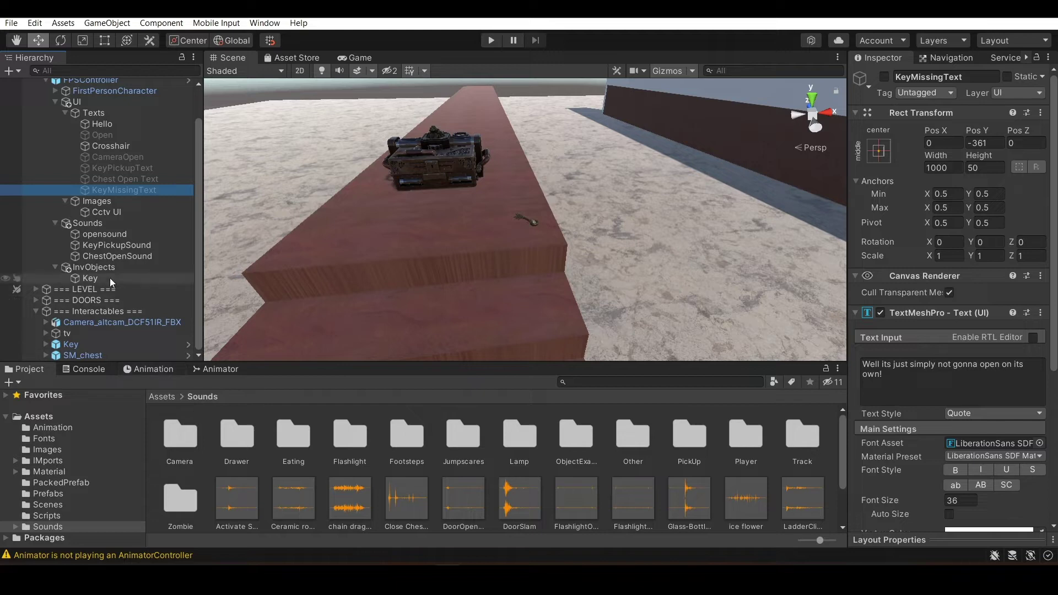
Enable Is Trigger on the Box Collider of SM_chest
{"action": "left_click", "coordinate": [120, 355]}
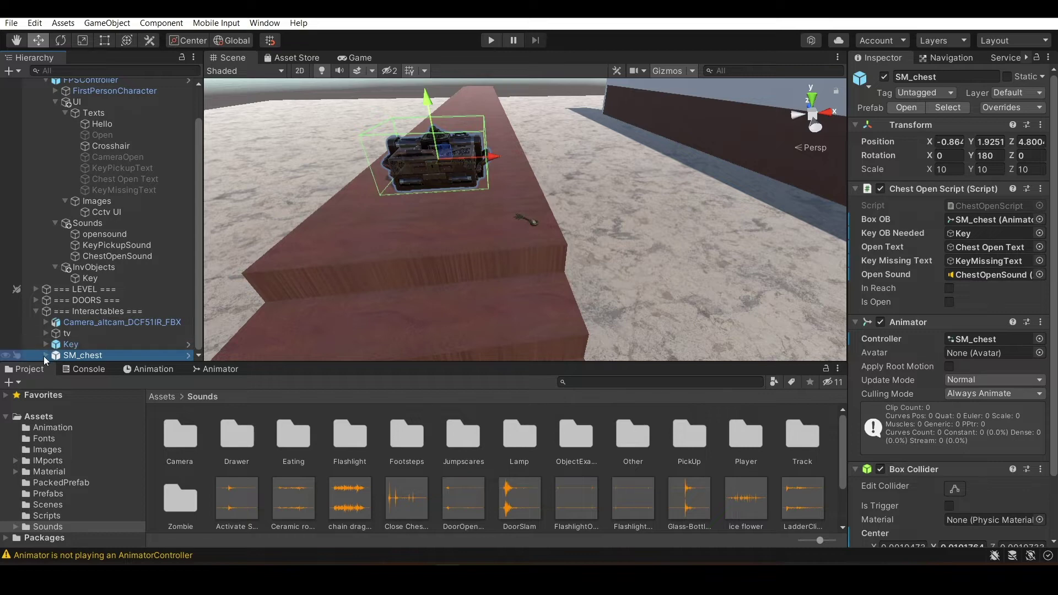
{"action": "scroll", "coordinate": [891, 420], "scroll_direction": "down", "scroll_amount": 3}
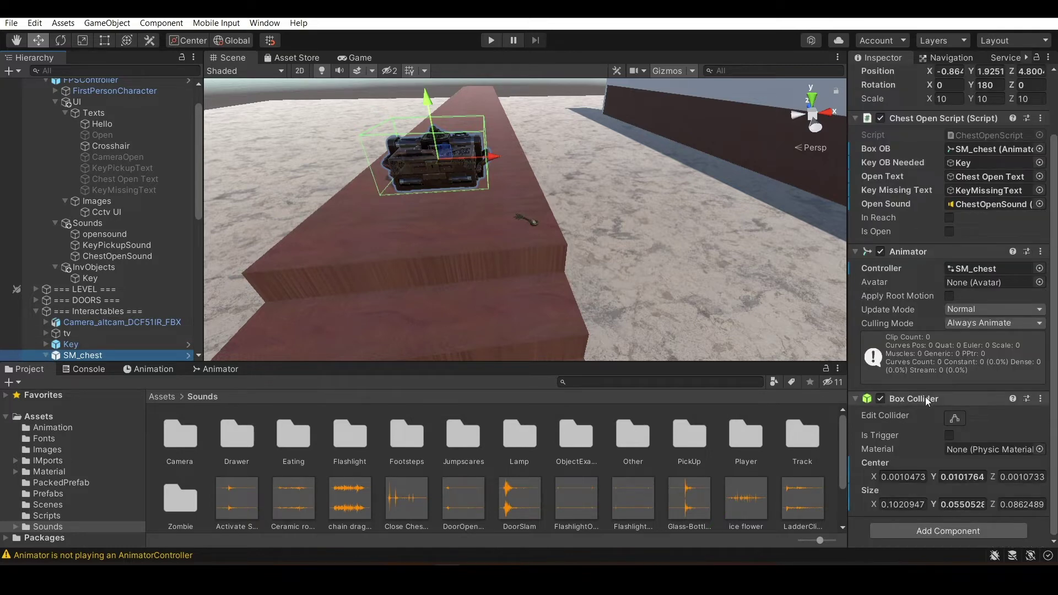
{"action": "left_click", "coordinate": [950, 434]}
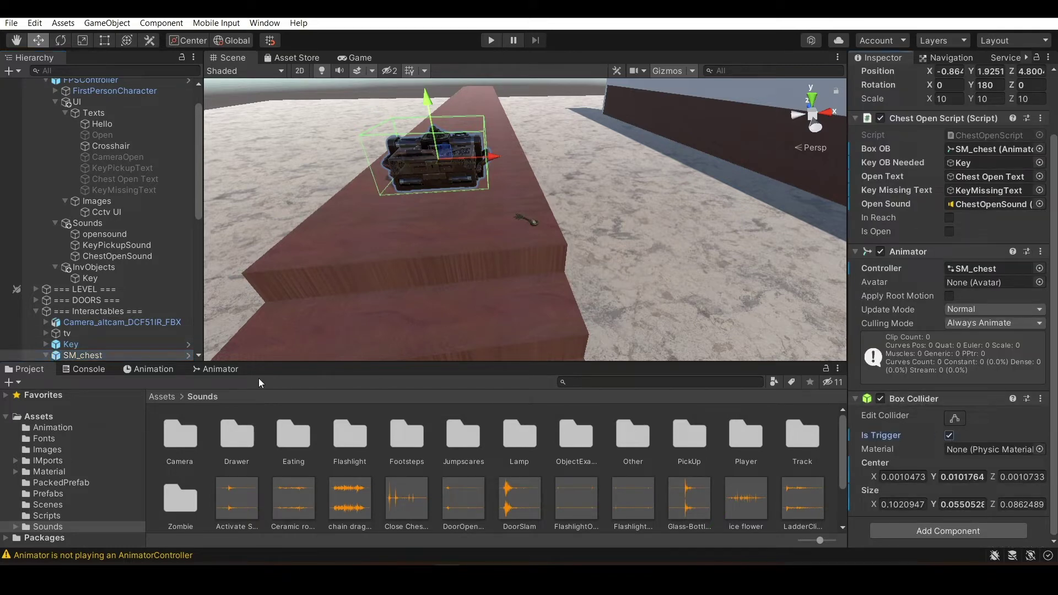
Examine the Box Collider on the __Chest child from several angles and compare it with the collider on SM_chest
{"action": "left_click", "coordinate": [45, 356]}
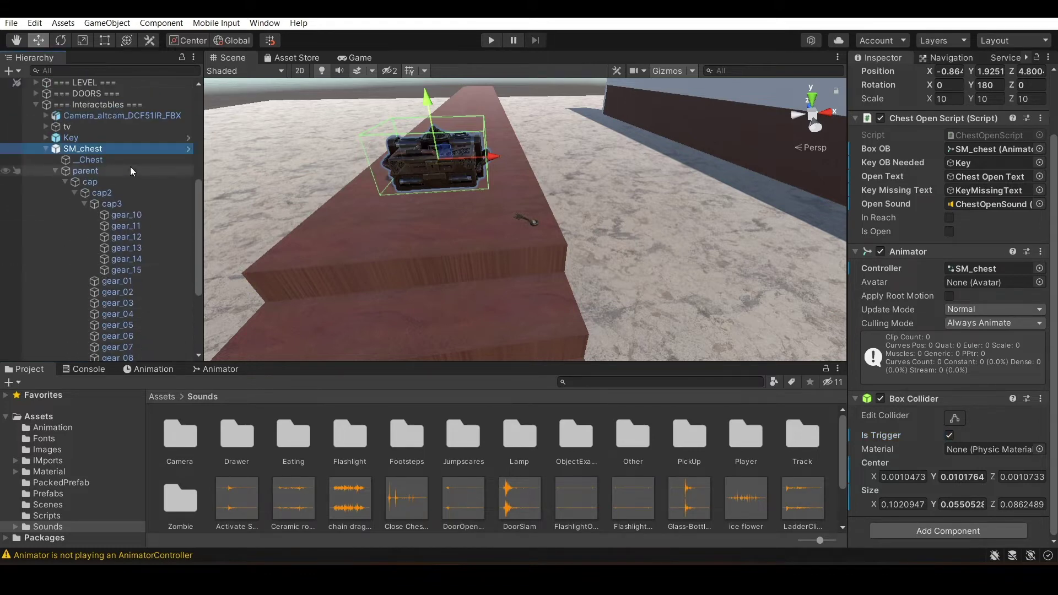
{"action": "left_click", "coordinate": [107, 163]}
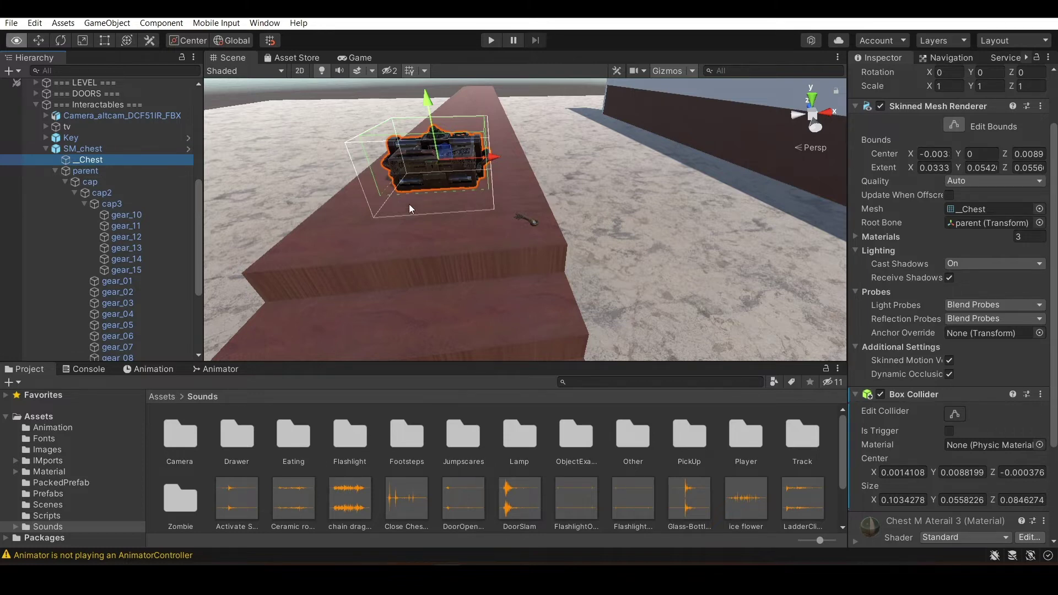
{"action": "left_click_drag", "start_coordinate": [409, 204], "coordinate": [385, 226], "text": "alt"}
{"action": "left_click_drag", "start_coordinate": [288, 156], "coordinate": [590, 249], "text": "alt"}
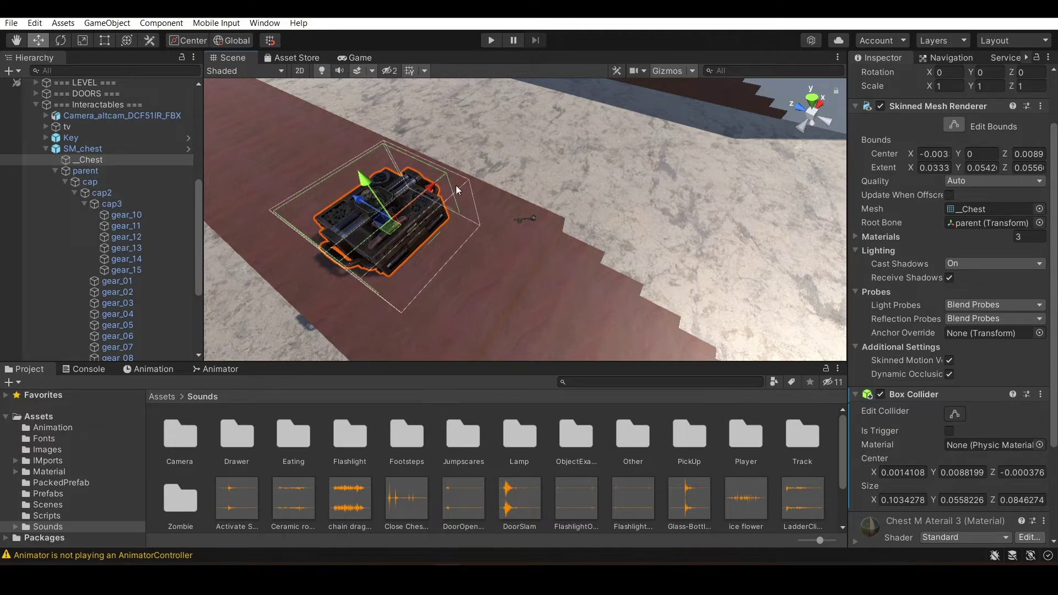
{"action": "left_click_drag", "start_coordinate": [458, 186], "coordinate": [346, 186], "text": "alt"}
{"action": "left_click_drag", "start_coordinate": [388, 253], "coordinate": [325, 230], "text": "alt"}
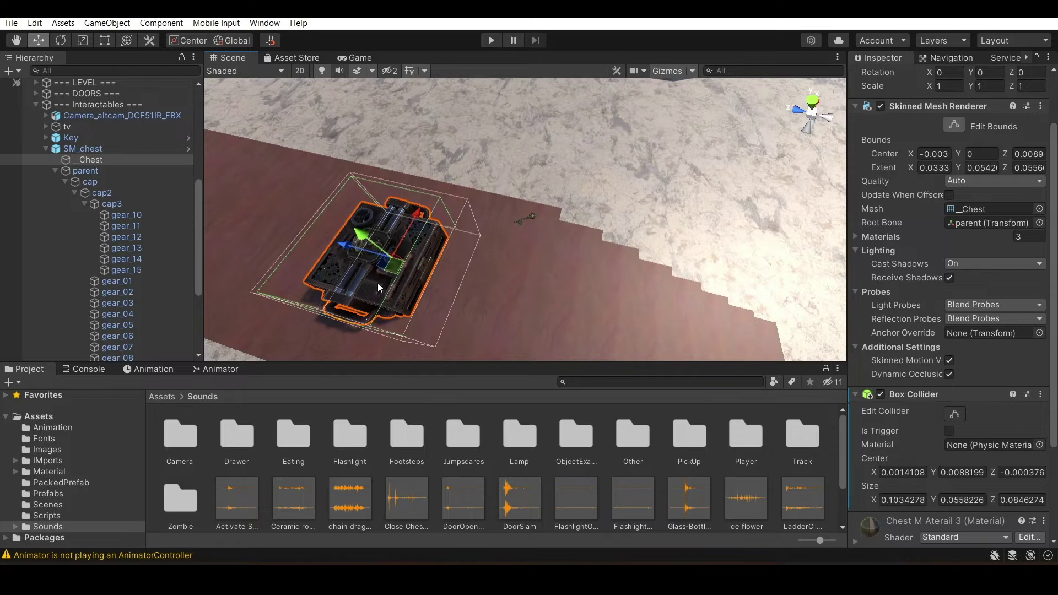
{"action": "left_click", "coordinate": [97, 148]}
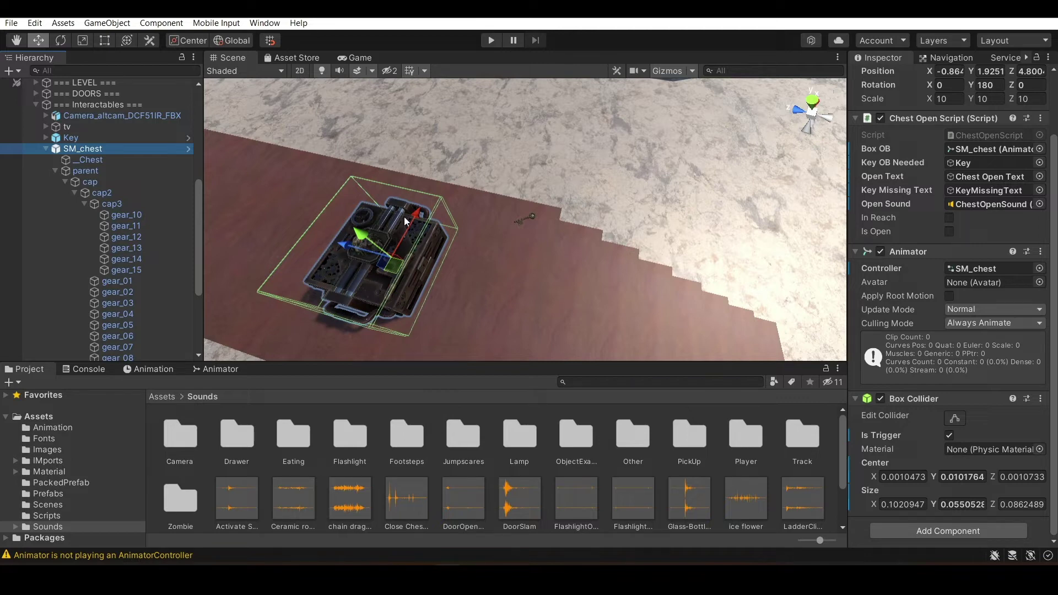
{"action": "left_click", "coordinate": [88, 158]}
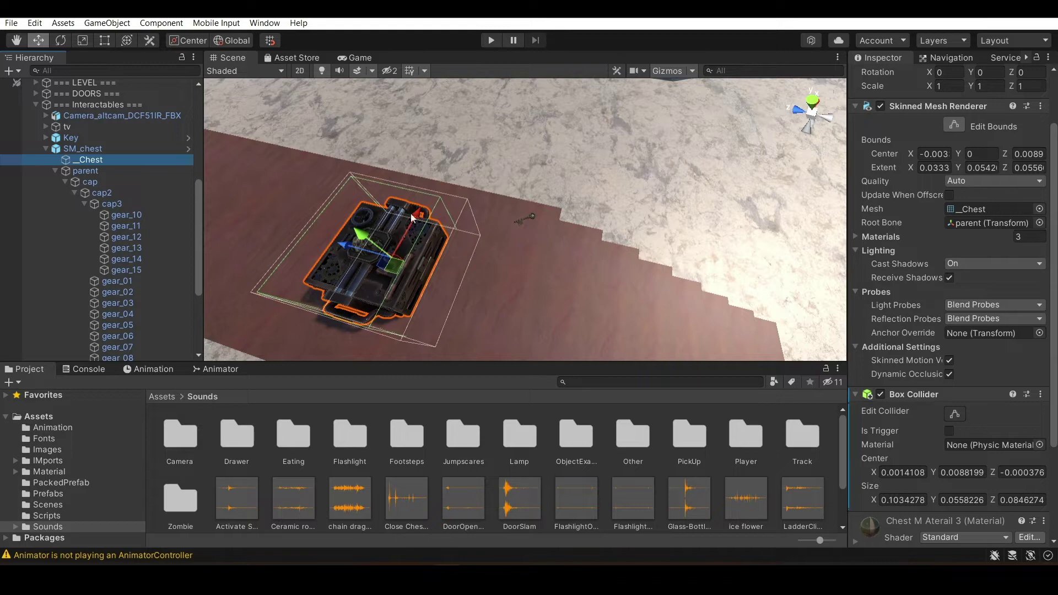
{"action": "scroll", "coordinate": [940, 399], "scroll_direction": "down", "scroll_amount": 5}
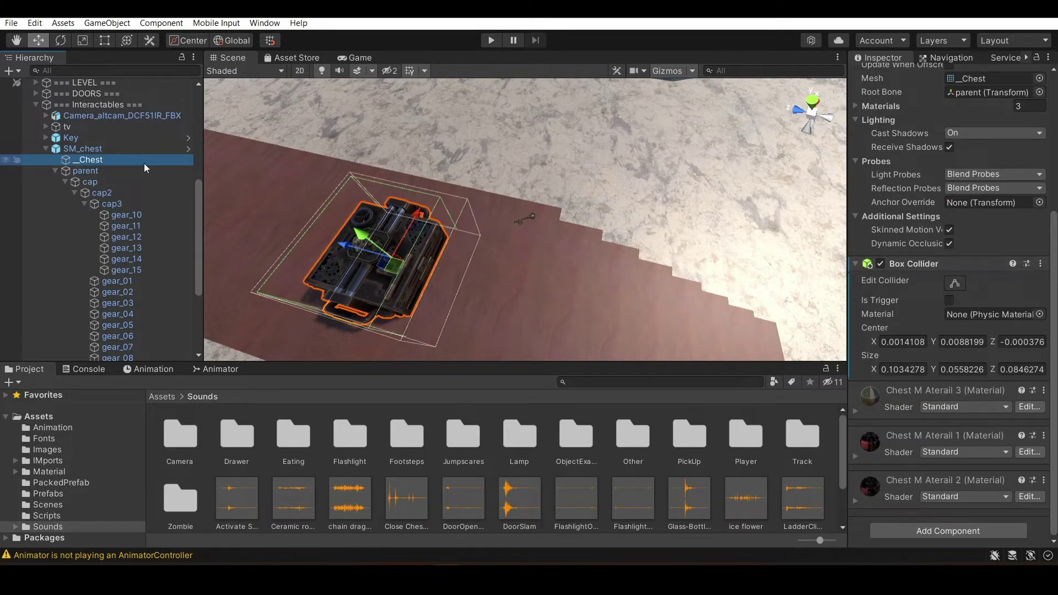
In SM_chest's Chest Open Script, assign the InvObjects Key as Key OB Needed and Chest Open Text as Open Text
{"action": "left_click", "coordinate": [118, 148]}
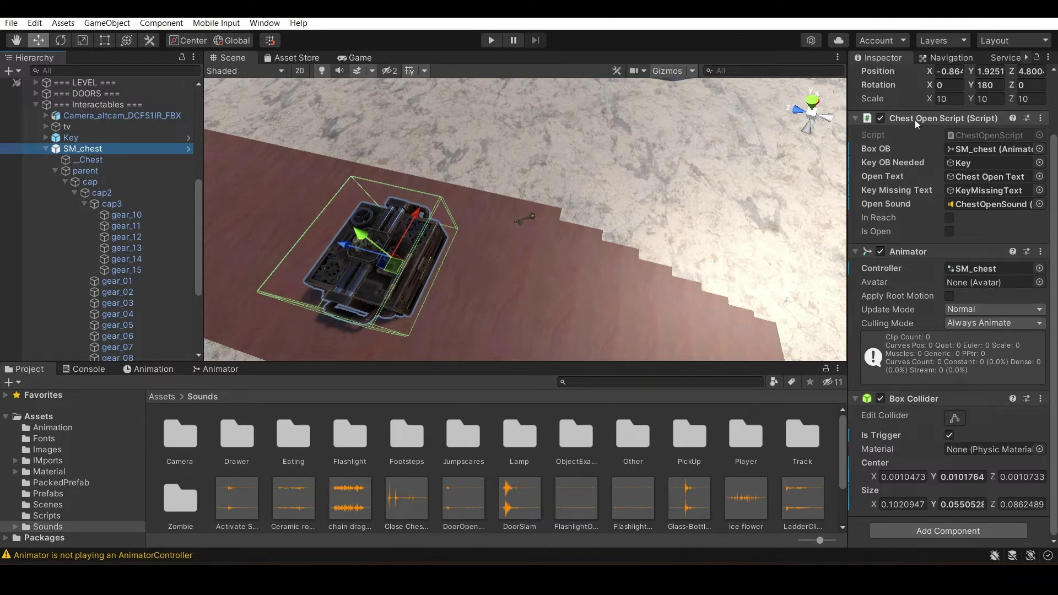
{"action": "scroll", "coordinate": [914, 120], "scroll_direction": "up", "scroll_amount": 3}
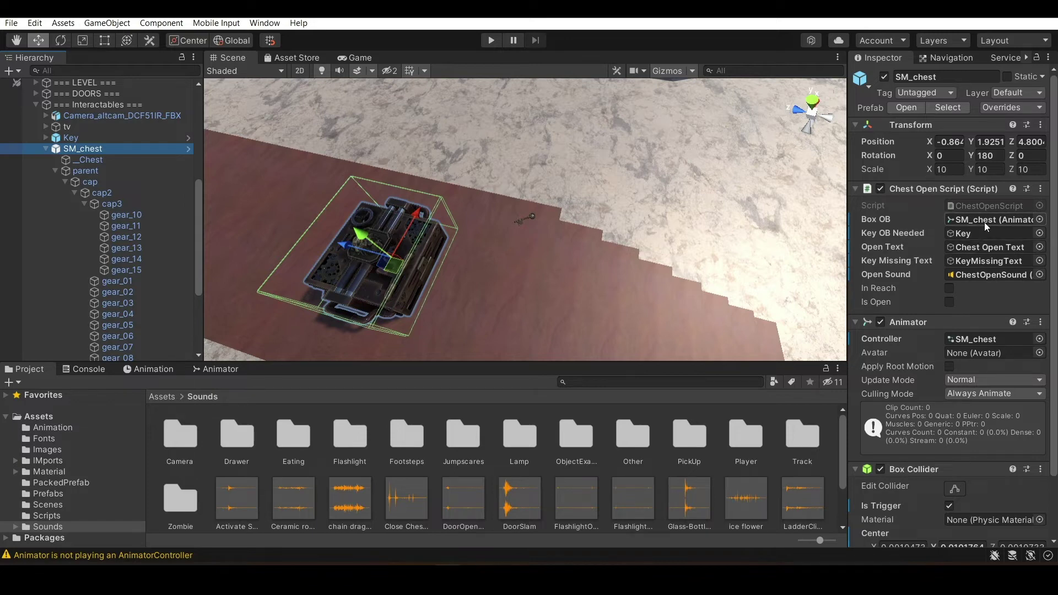
{"action": "left_click", "coordinate": [923, 329]}
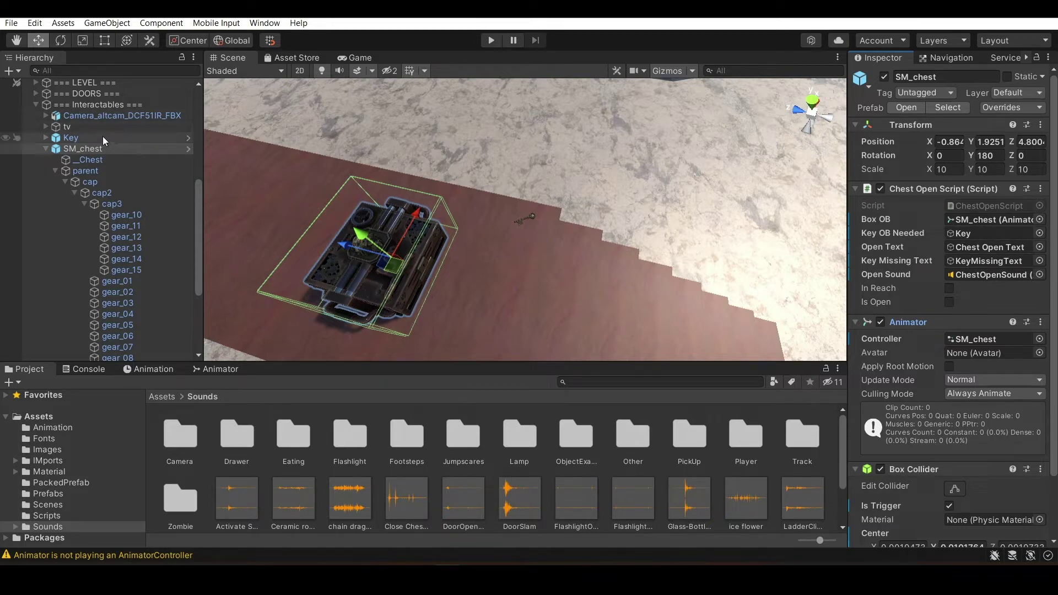
{"action": "scroll", "coordinate": [102, 137], "scroll_direction": "up", "scroll_amount": 5}
{"action": "left_click", "coordinate": [105, 237]}
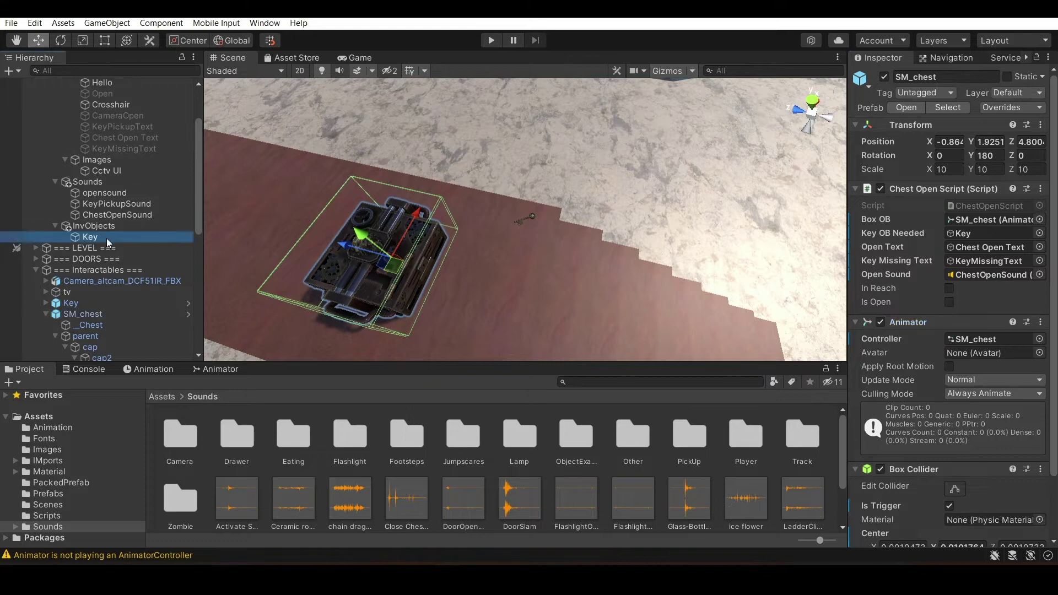
{"action": "left_click_drag", "start_coordinate": [107, 238], "coordinate": [995, 237]}
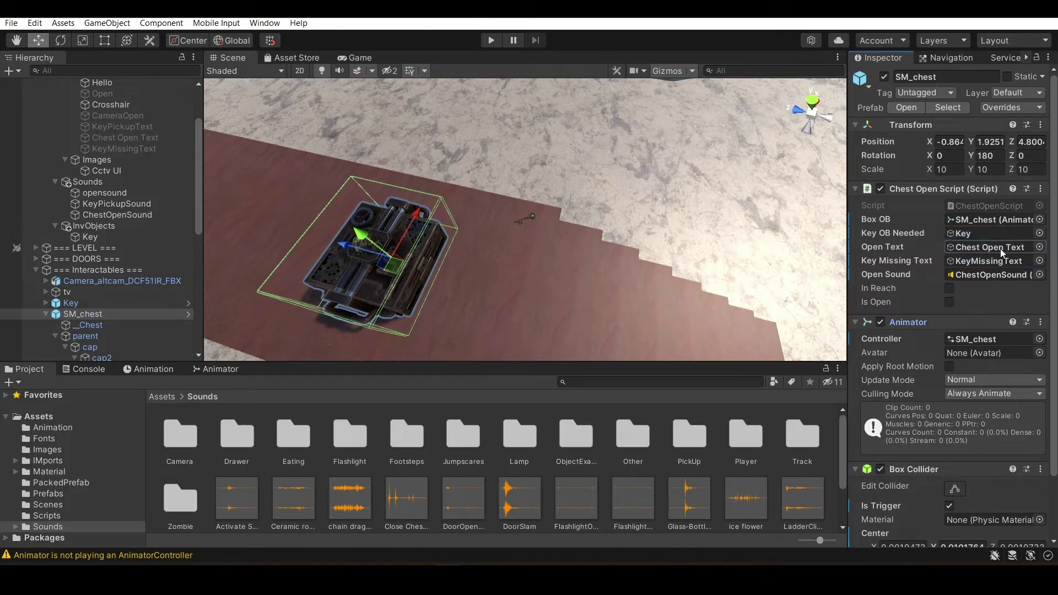
{"action": "left_click_drag", "start_coordinate": [121, 138], "coordinate": [992, 247]}
Check the active state and text settings of the Chest Open Text object
{"action": "left_click", "coordinate": [117, 137]}
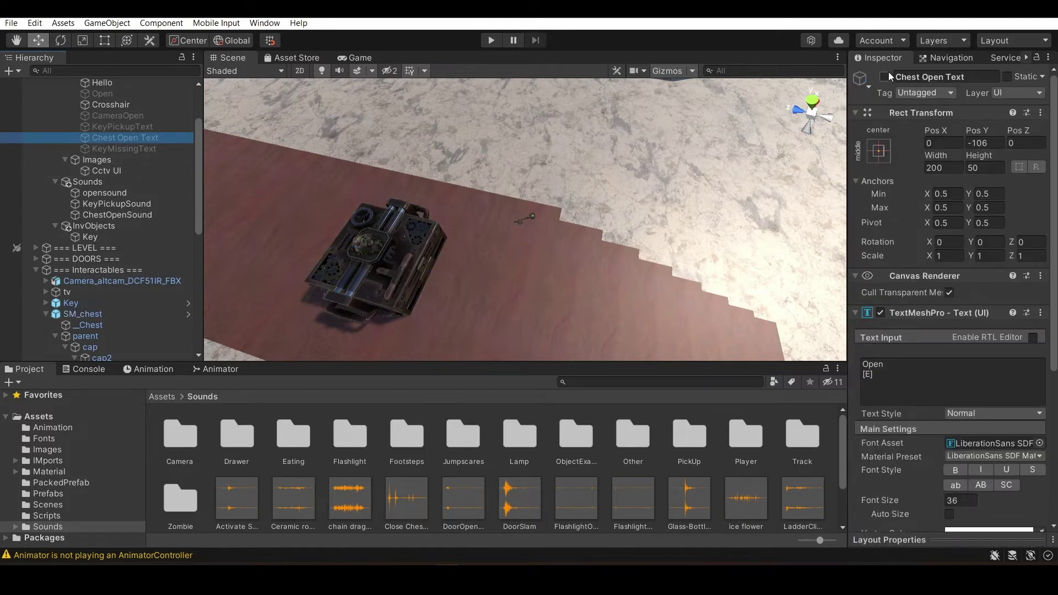
{"action": "left_click_drag", "start_coordinate": [493, 258], "coordinate": [331, 251], "text": "alt"}
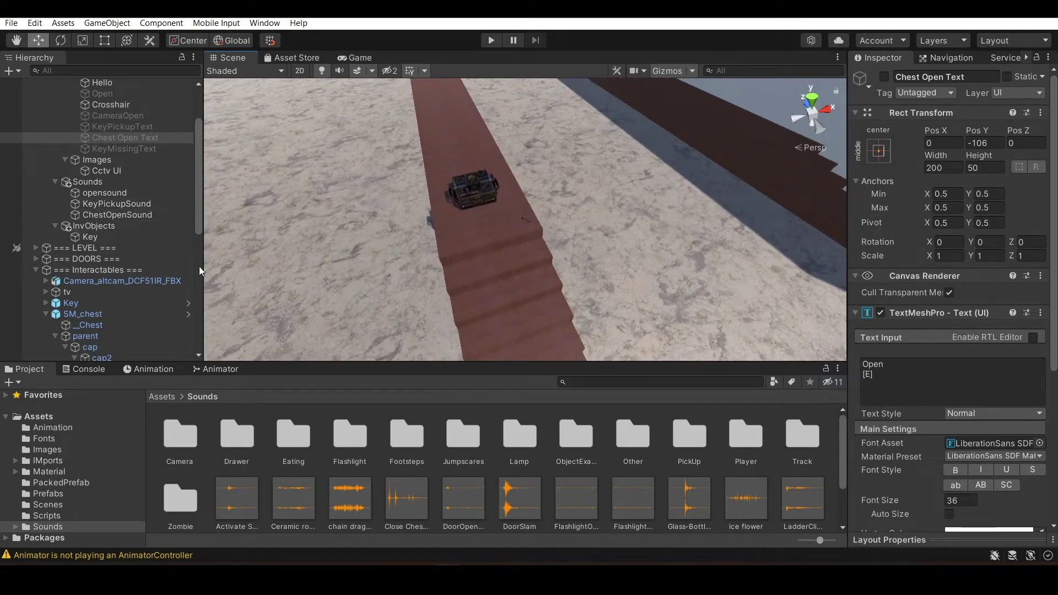
{"action": "scroll", "coordinate": [127, 330], "scroll_direction": "down", "scroll_amount": 5}
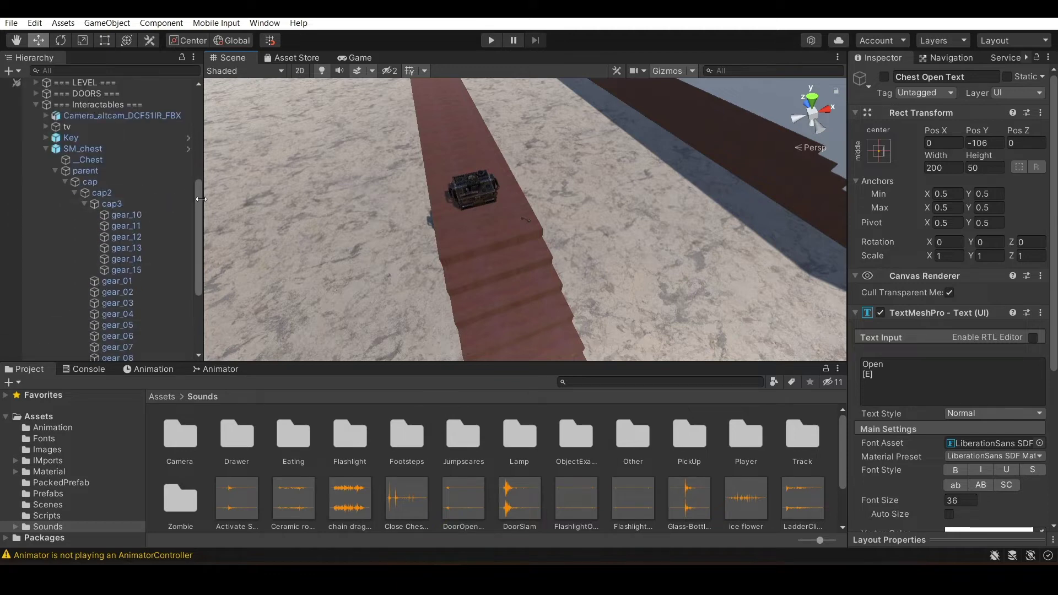
Run the game and walk the player up the red stairs to within reach of the chest
{"action": "left_click", "coordinate": [485, 42]}
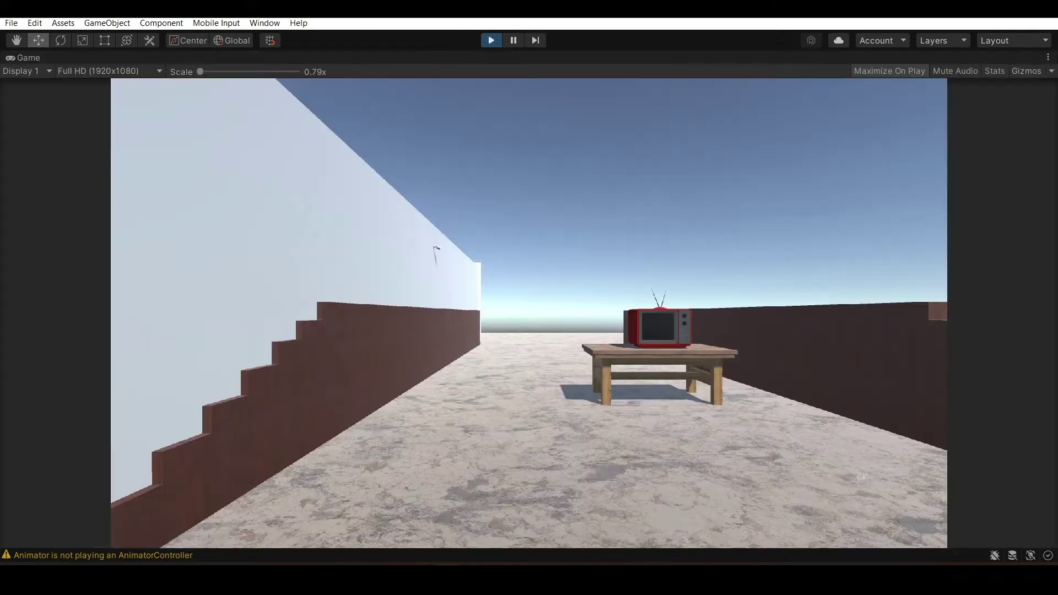
{"action": "key", "text": "w"}
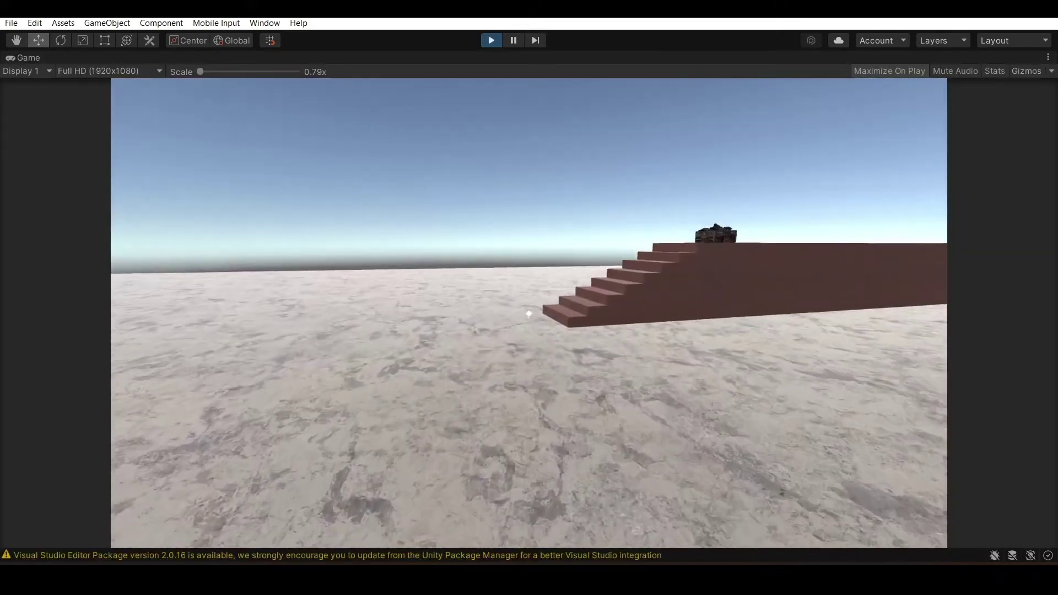
{"action": "key", "text": "w"}
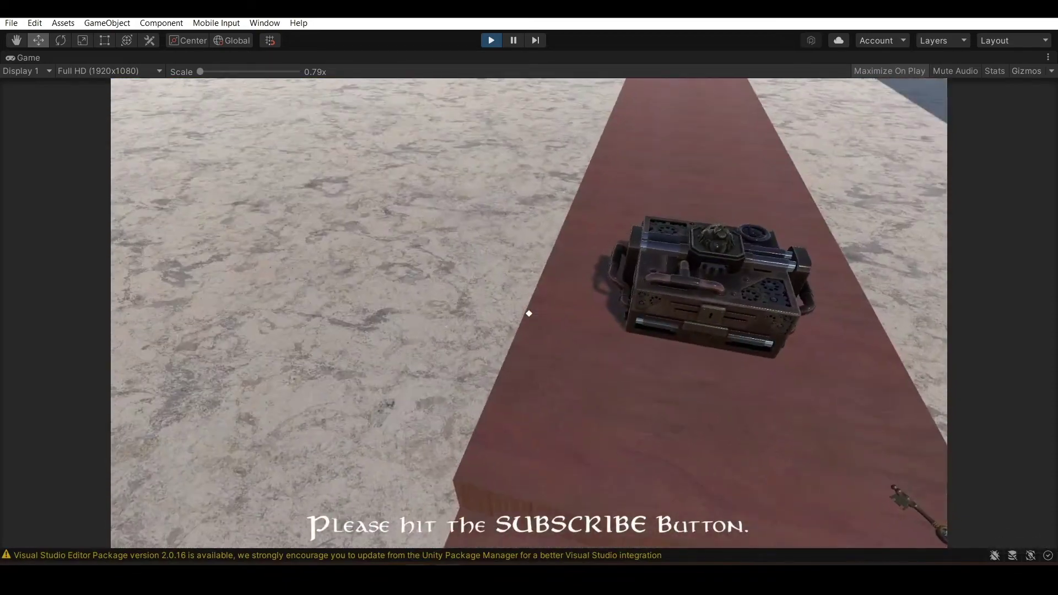
{"action": "key", "text": "w"}
{"action": "mouse_move", "coordinate": [529, 313]}
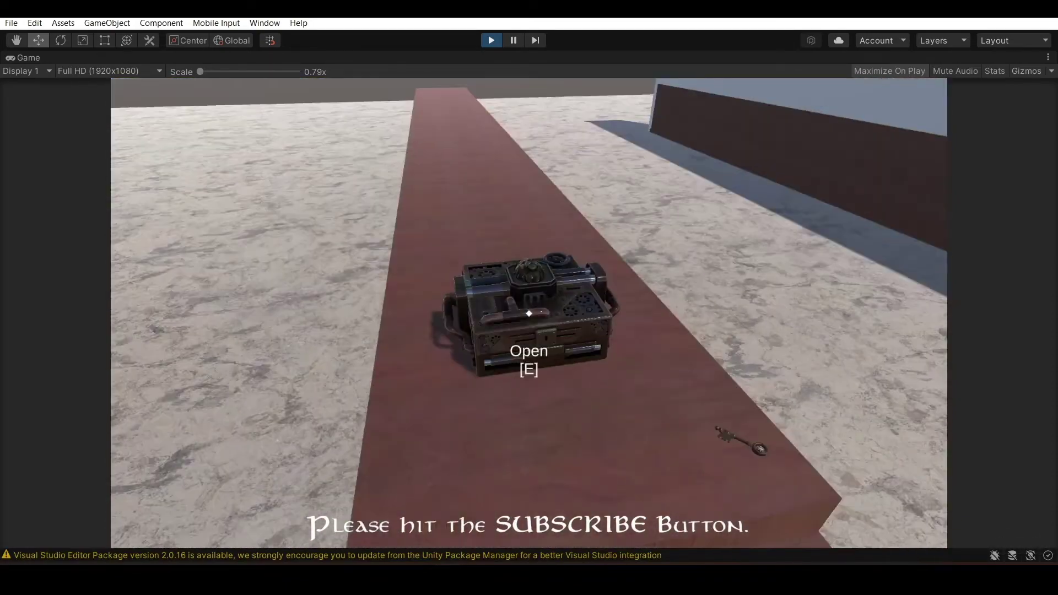
{"action": "key", "text": "w"}
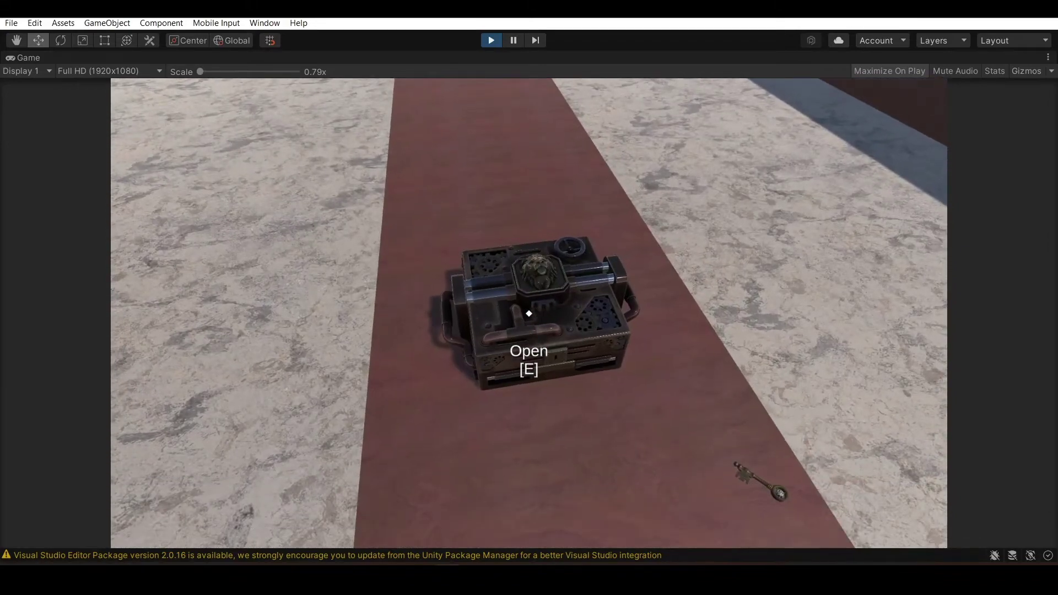
Test opening the chest without having picked up the key
{"action": "key", "text": "e"}
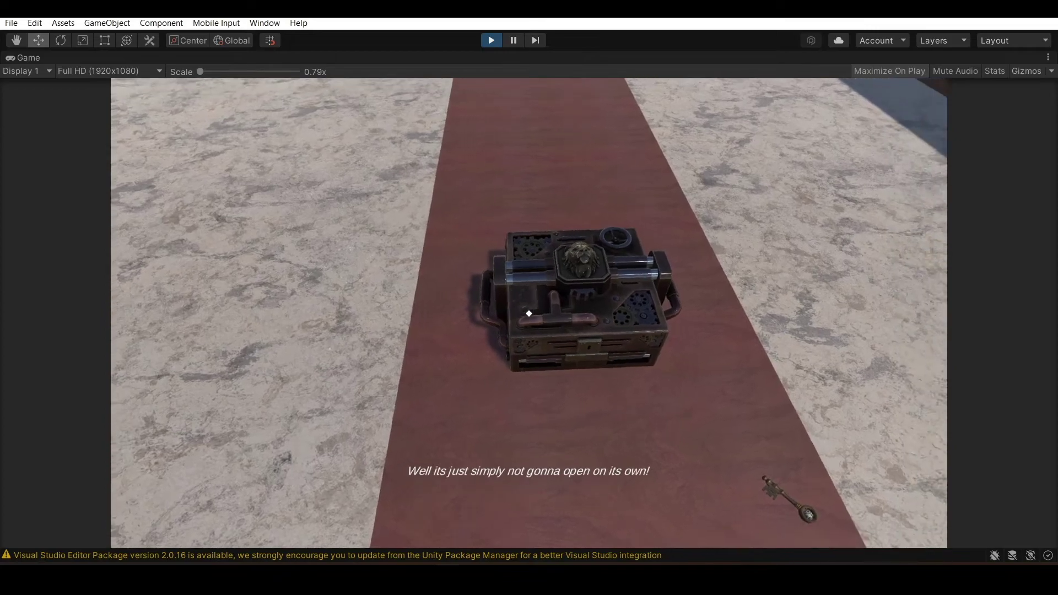
{"action": "key", "text": "w"}
{"action": "key", "text": "e"}
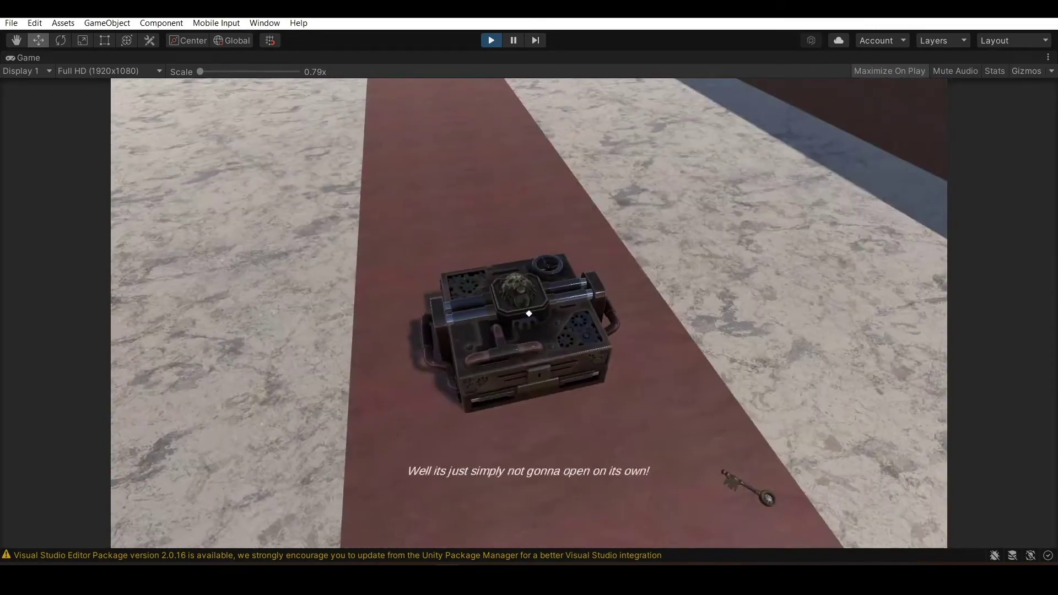
Pick up the key lying beside the chest in the running game
{"action": "key", "text": "w"}
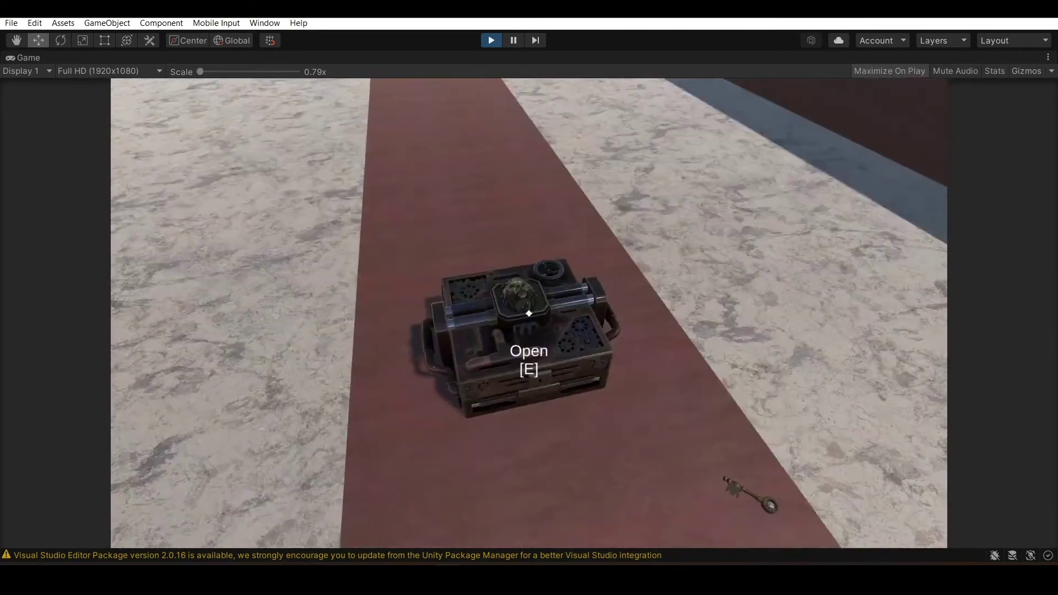
{"action": "key", "text": "w"}
{"action": "key", "text": "e"}
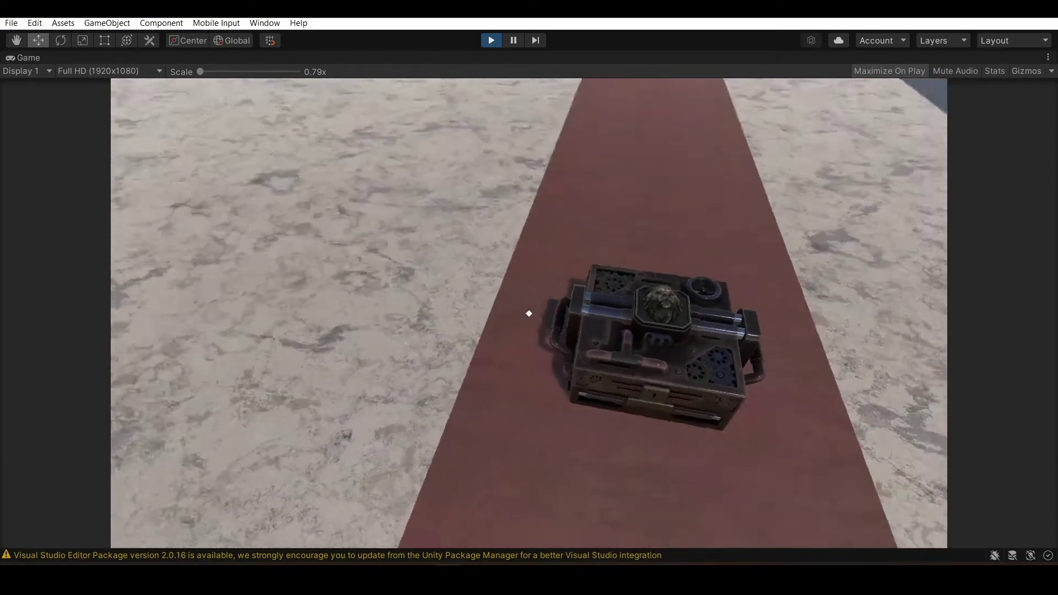
Test opening the chest with the key collected and exit play mode
{"action": "key", "text": "w"}
{"action": "key", "text": "e"}
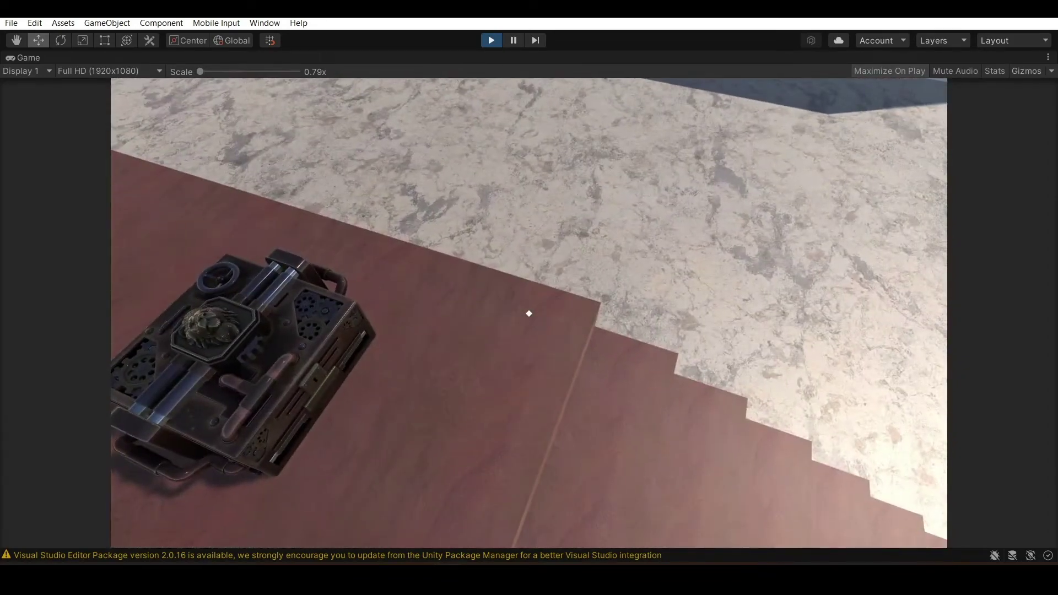
{"action": "key", "text": "e"}
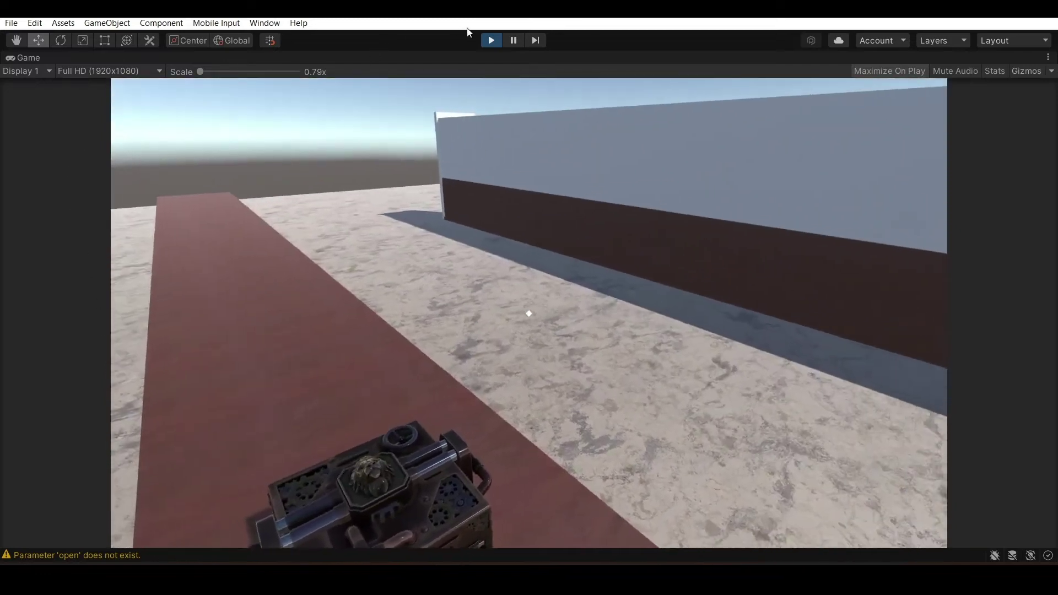
{"action": "left_click", "coordinate": [491, 40]}
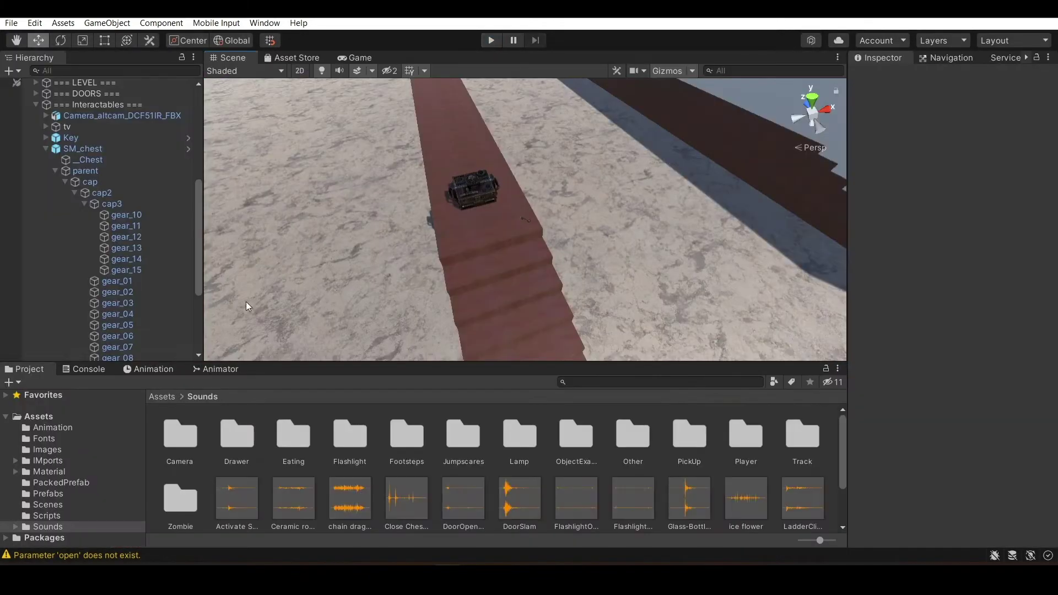
Bring up the Animation window and examine SM_chest's parent, cap and gear parts with the ChestIdle clip
{"action": "left_click", "coordinate": [154, 369]}
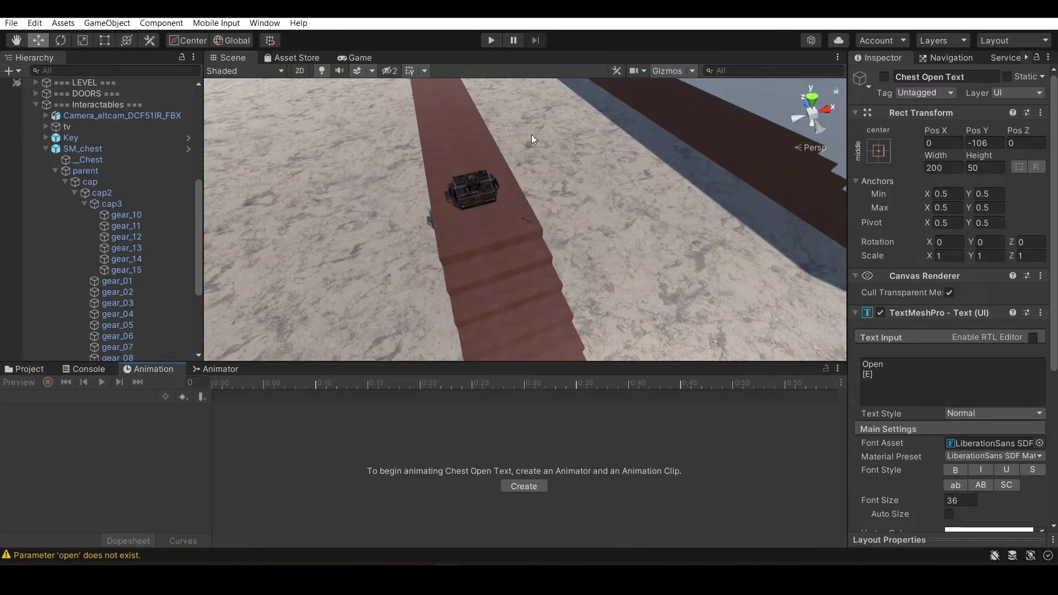
{"action": "left_click", "coordinate": [117, 173]}
{"action": "left_click", "coordinate": [124, 192]}
{"action": "left_click", "coordinate": [126, 248]}
{"action": "left_click", "coordinate": [127, 336]}
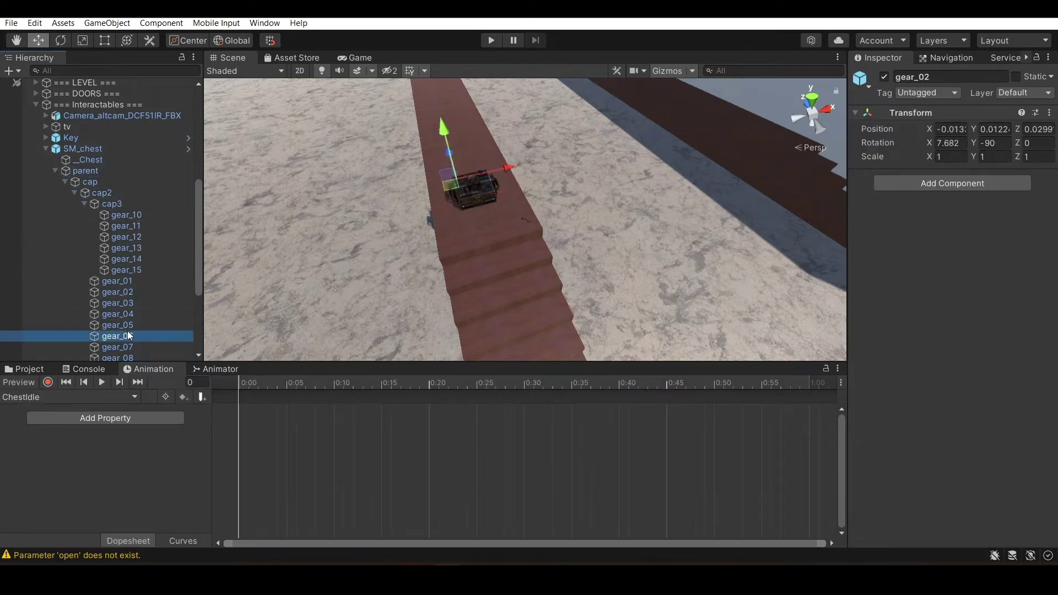
{"action": "left_click", "coordinate": [127, 347]}
{"action": "left_click", "coordinate": [128, 282]}
{"action": "scroll", "coordinate": [120, 223], "scroll_direction": "down", "scroll_amount": 5}
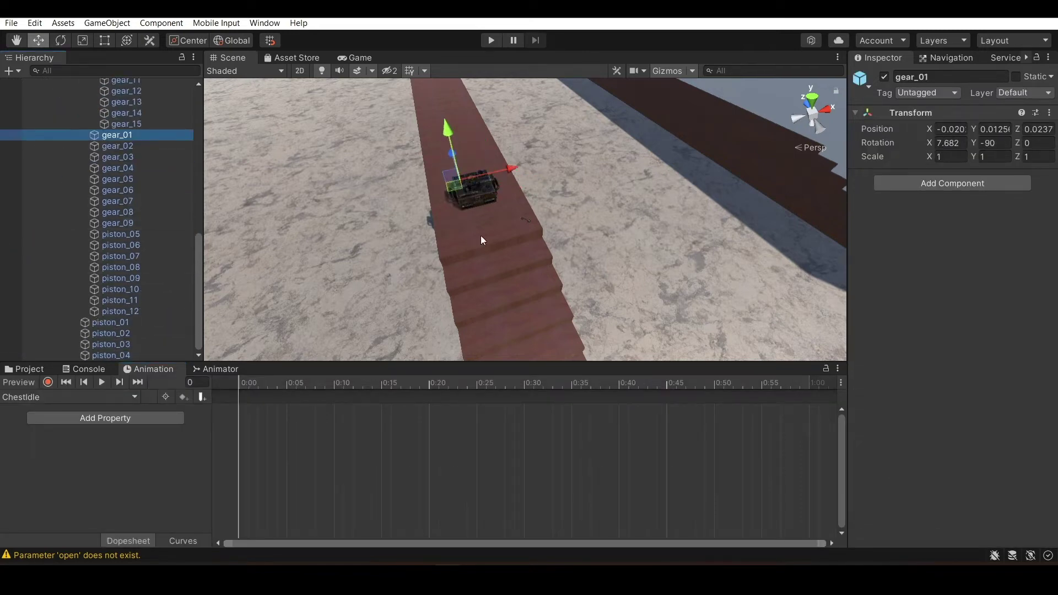
{"action": "scroll", "coordinate": [114, 278], "scroll_direction": "up", "scroll_amount": 7}
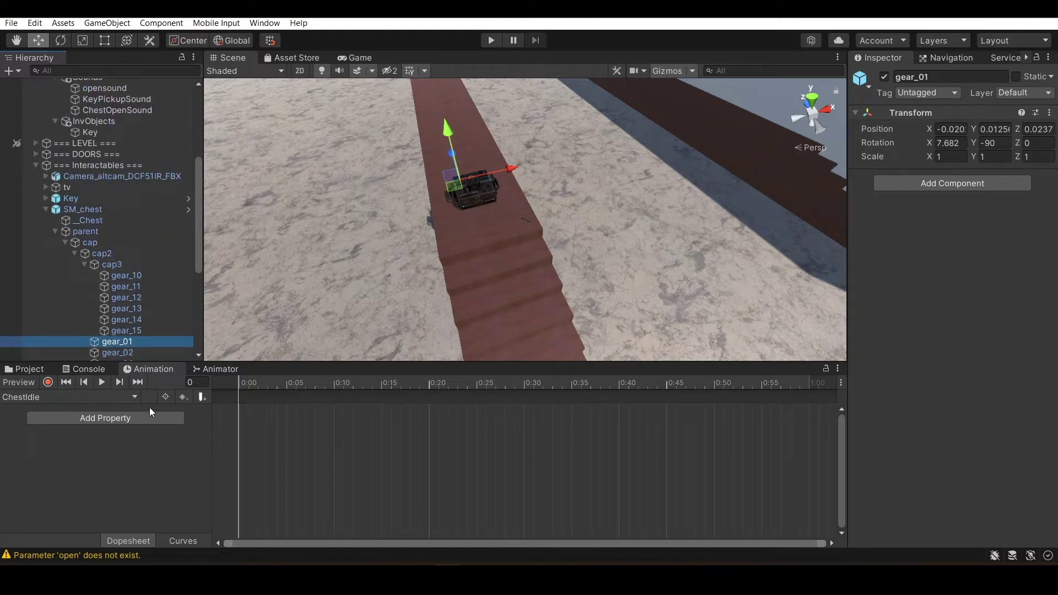
{"action": "left_click", "coordinate": [114, 398]}
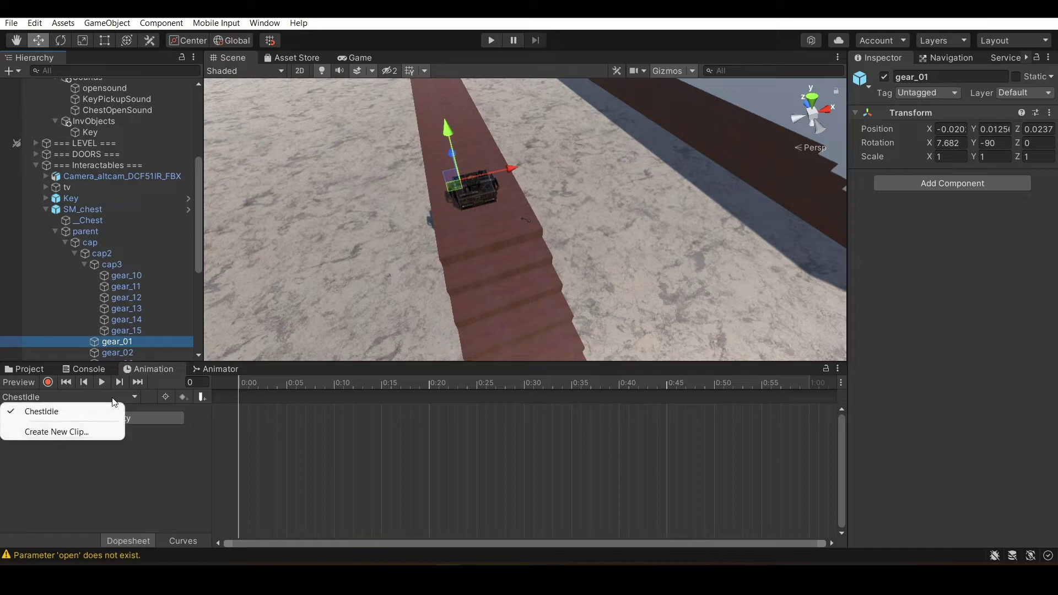
{"action": "left_click", "coordinate": [94, 432]}
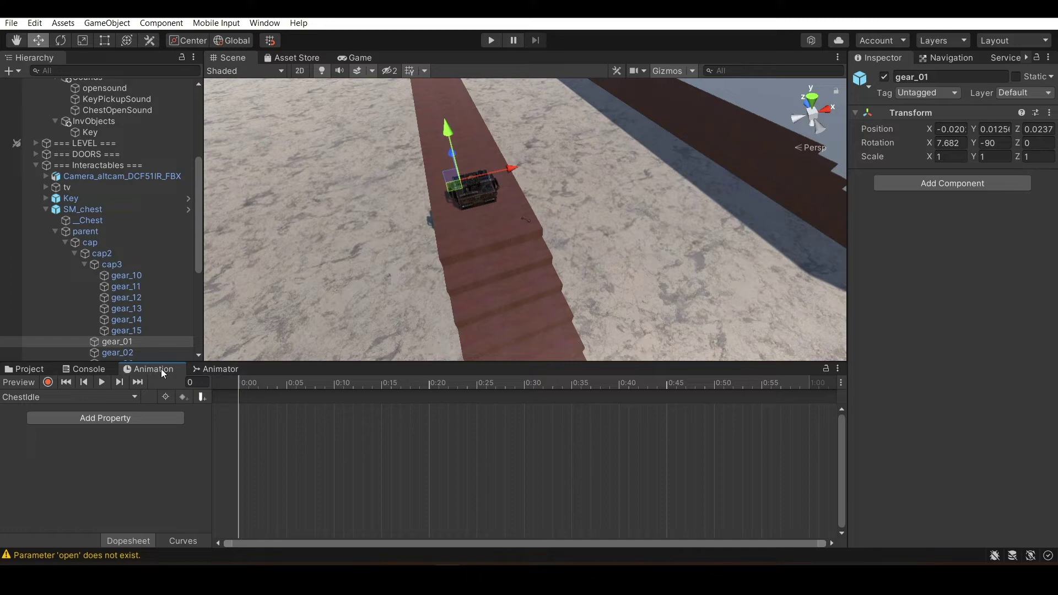
{"action": "left_click", "coordinate": [265, 22]}
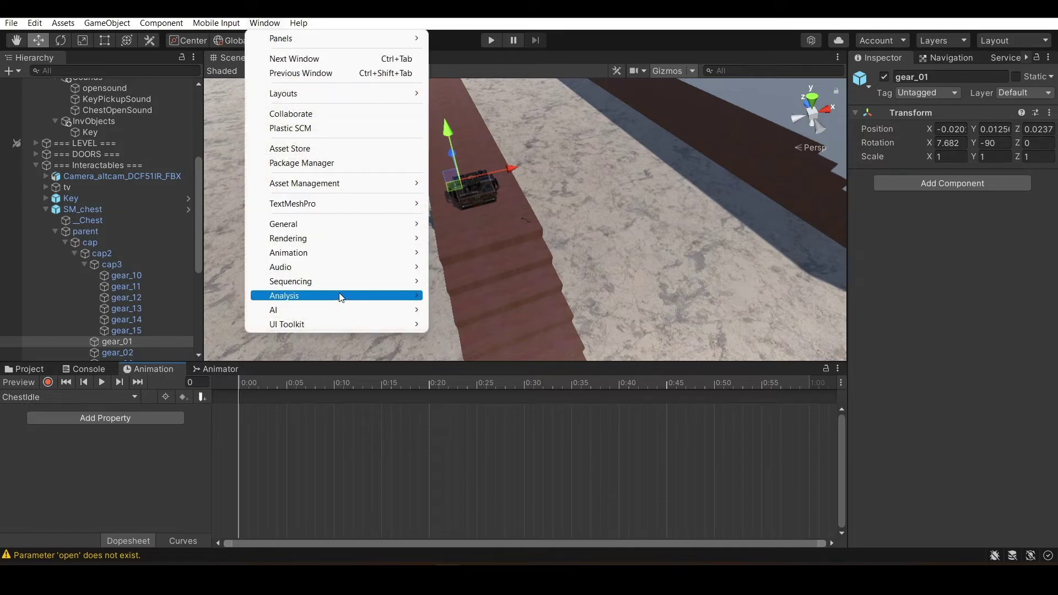
{"action": "mouse_move", "coordinate": [364, 253]}
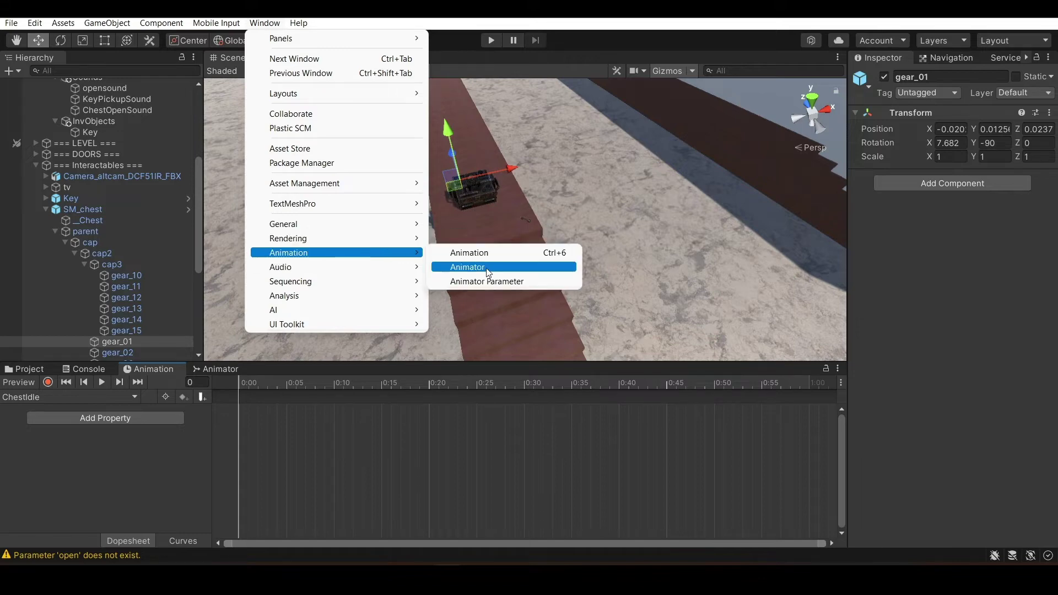
{"action": "left_click", "coordinate": [104, 444]}
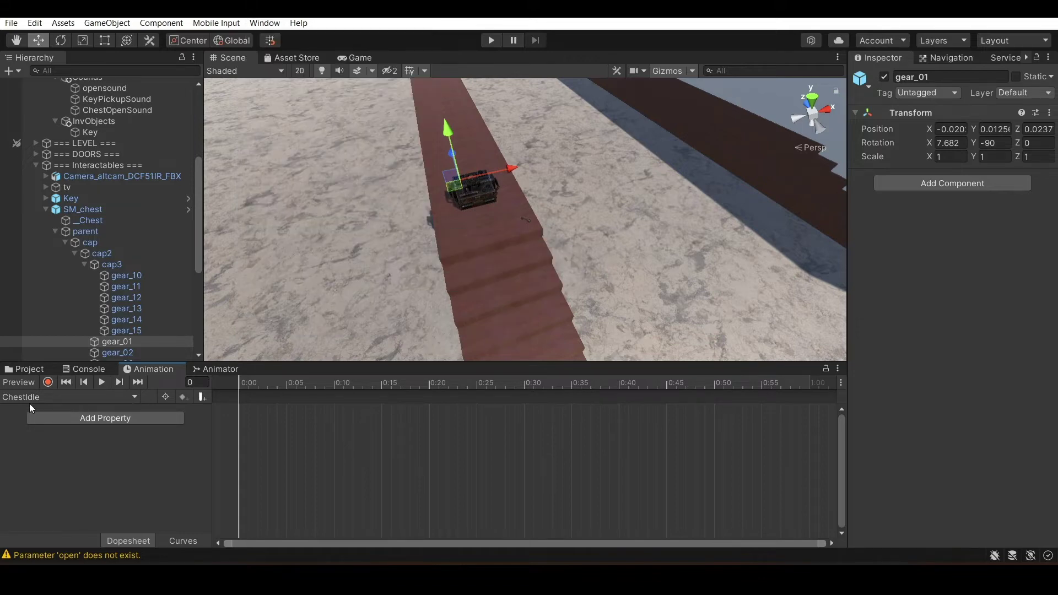
{"action": "left_click", "coordinate": [51, 395]}
{"action": "left_click", "coordinate": [62, 433]}
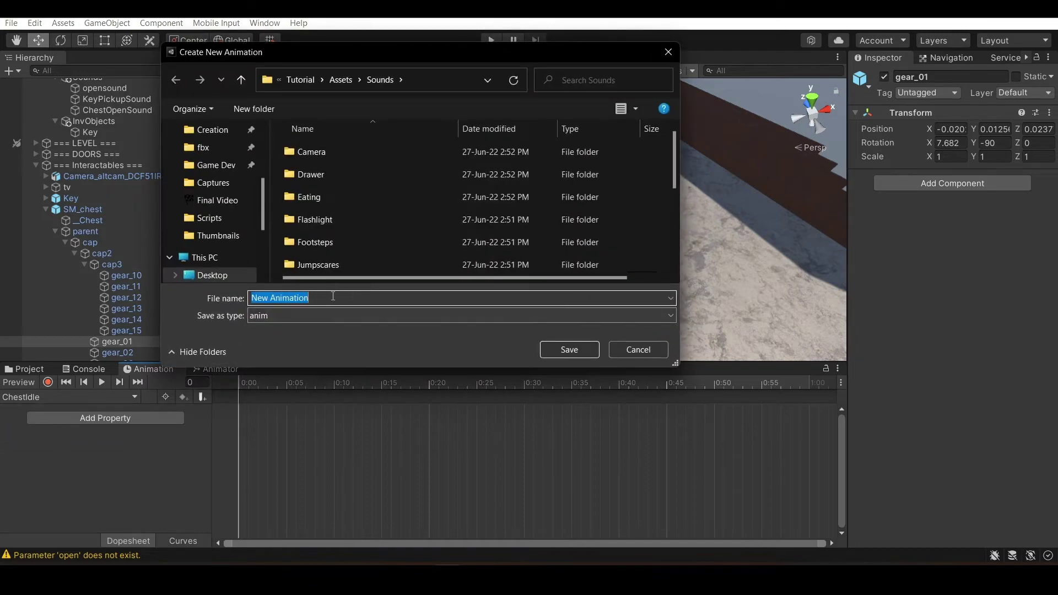
{"action": "left_click", "coordinate": [343, 81]}
{"action": "double_click", "coordinate": [365, 145]}
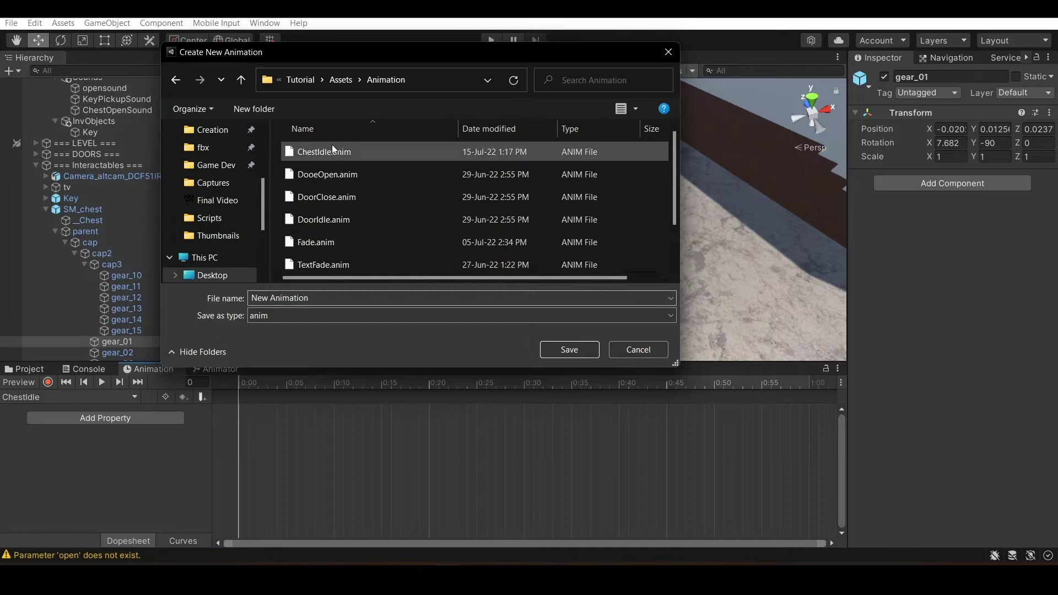
{"action": "left_click", "coordinate": [635, 352]}
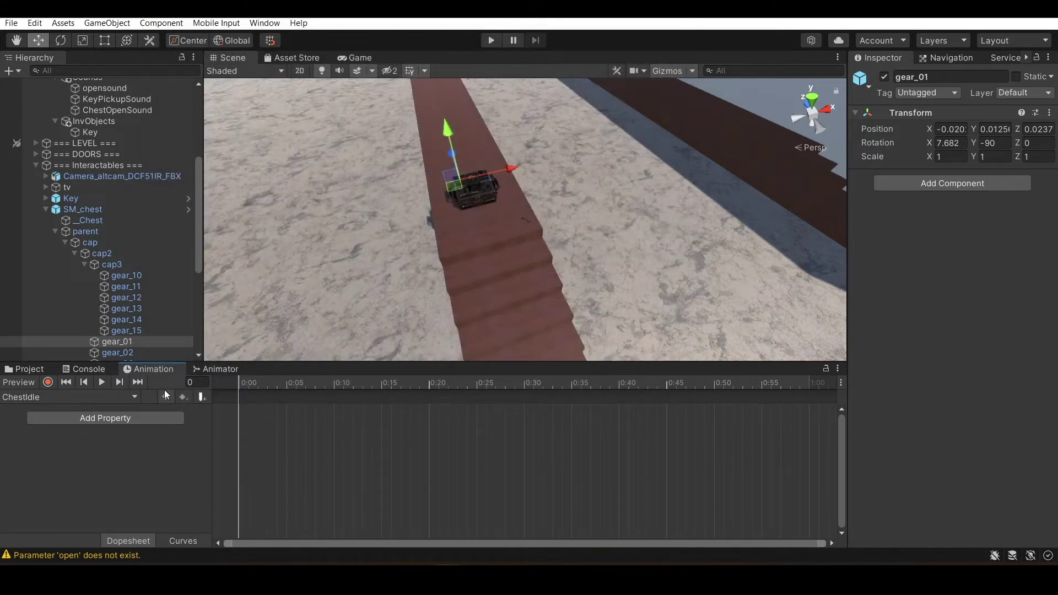
Focus on the chest's lid, select its cap2 part and make a trial turn with the Rotate tool
{"action": "key", "text": "f"}
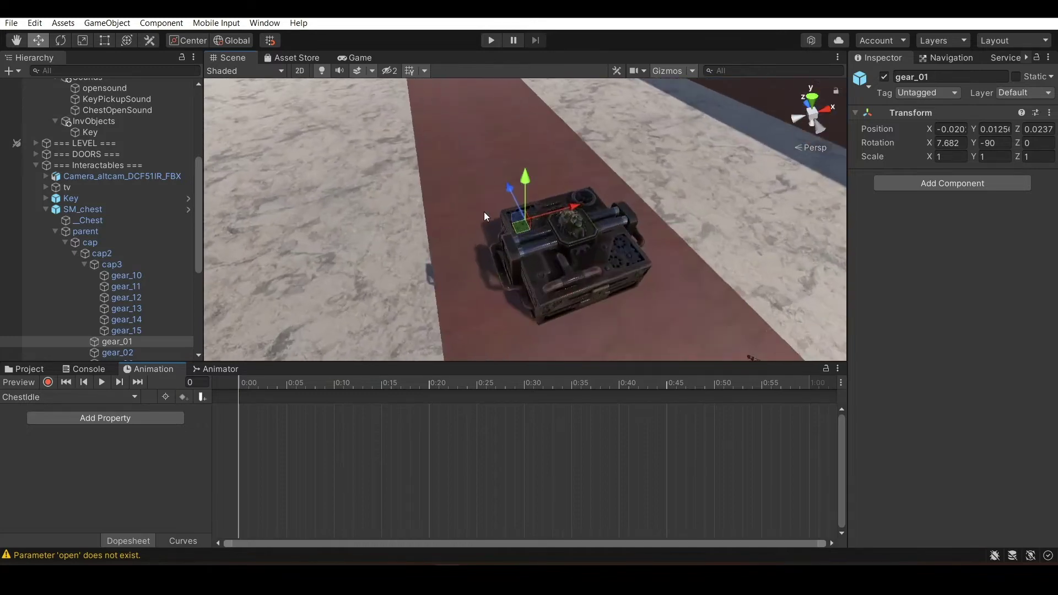
{"action": "scroll", "coordinate": [494, 250], "scroll_direction": "up", "scroll_amount": 3}
{"action": "scroll", "coordinate": [492, 259], "scroll_direction": "down", "scroll_amount": 3}
{"action": "scroll", "coordinate": [492, 259], "scroll_direction": "up", "scroll_amount": 3}
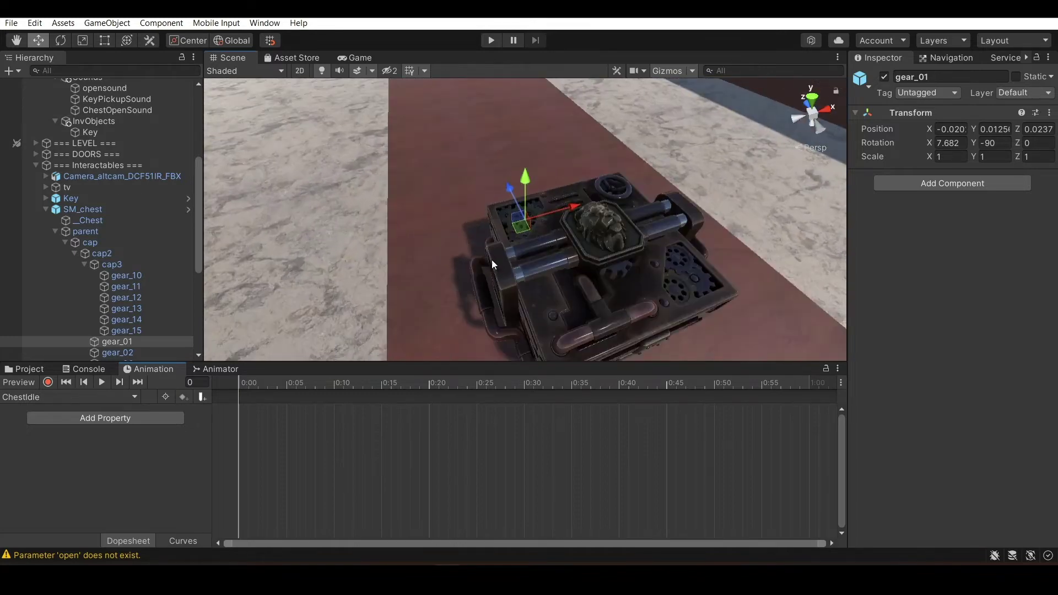
{"action": "left_click_drag", "start_coordinate": [491, 260], "coordinate": [336, 210], "text": "alt"}
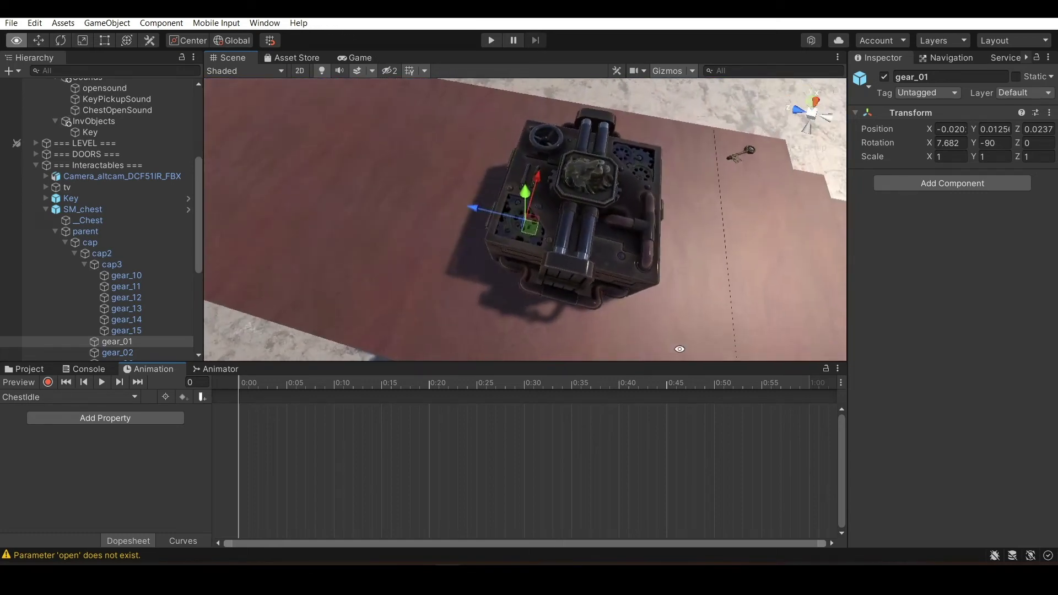
{"action": "left_click", "coordinate": [120, 264]}
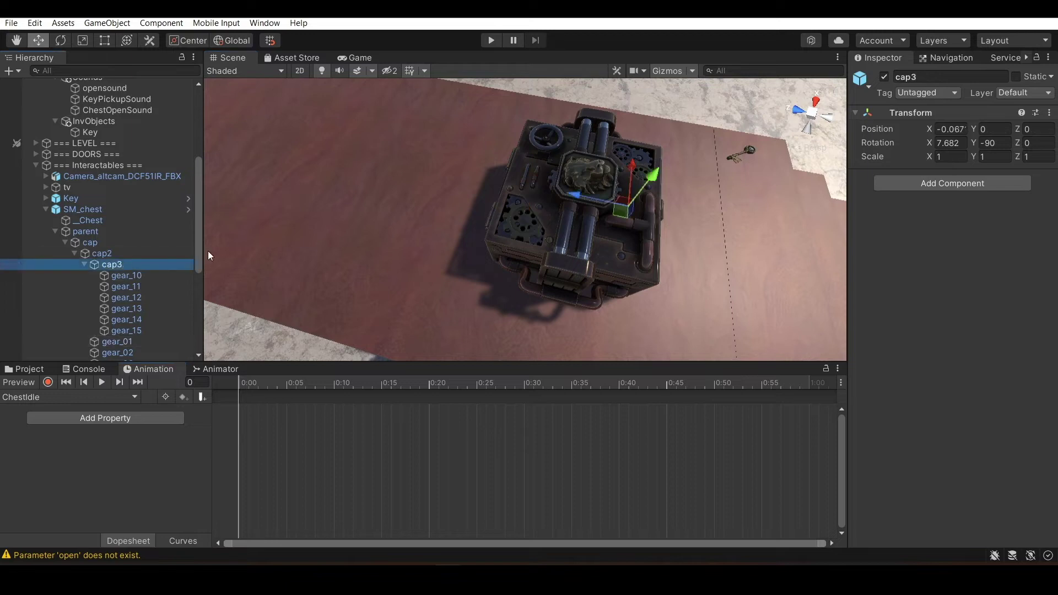
{"action": "left_click", "coordinate": [127, 253]}
{"action": "key", "text": "e"}
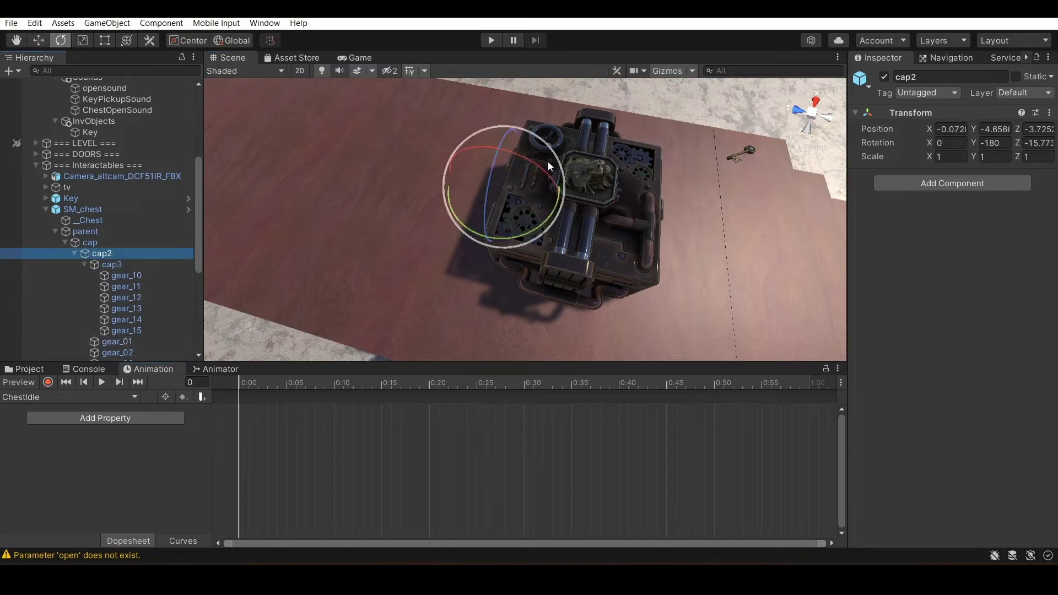
{"action": "left_click_drag", "start_coordinate": [520, 161], "coordinate": [497, 214]}
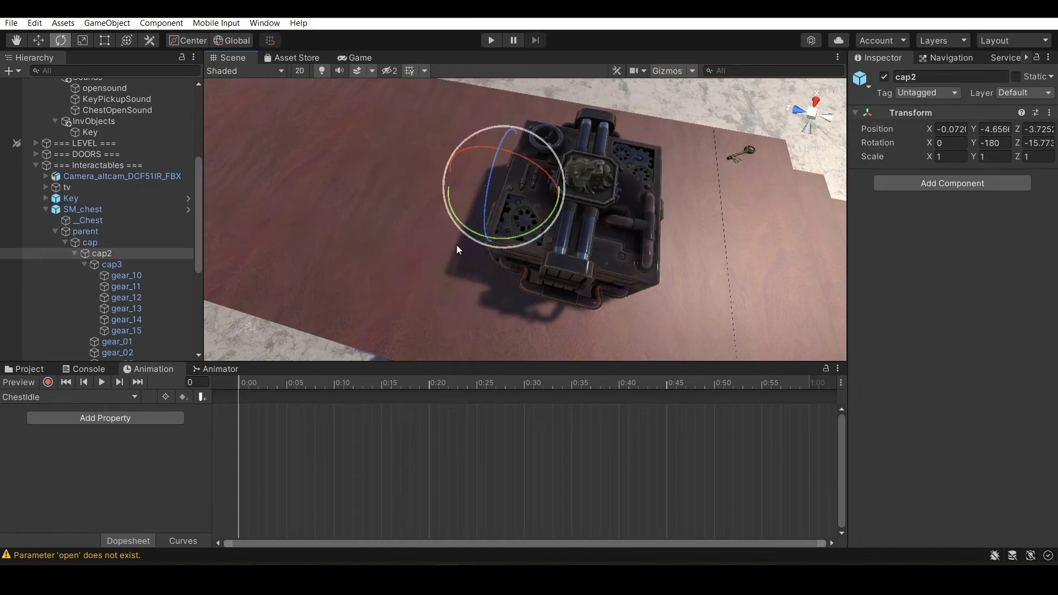
Add the cap2 Rotation property to the ChestIdle clip and remove the cap Rotation property
{"action": "left_click", "coordinate": [132, 442]}
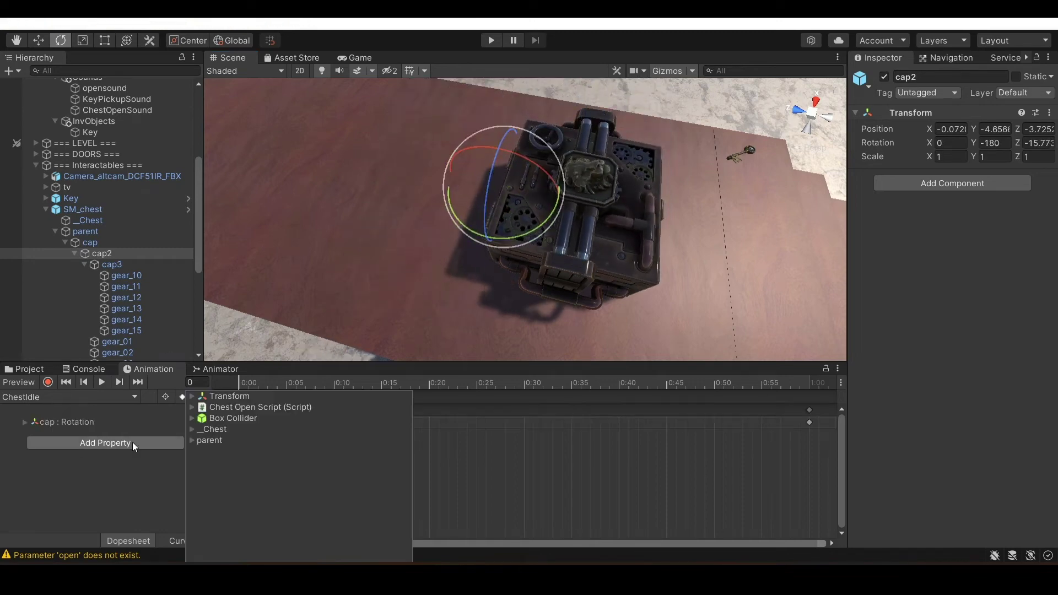
{"action": "left_click", "coordinate": [195, 440]}
{"action": "left_click", "coordinate": [192, 440]}
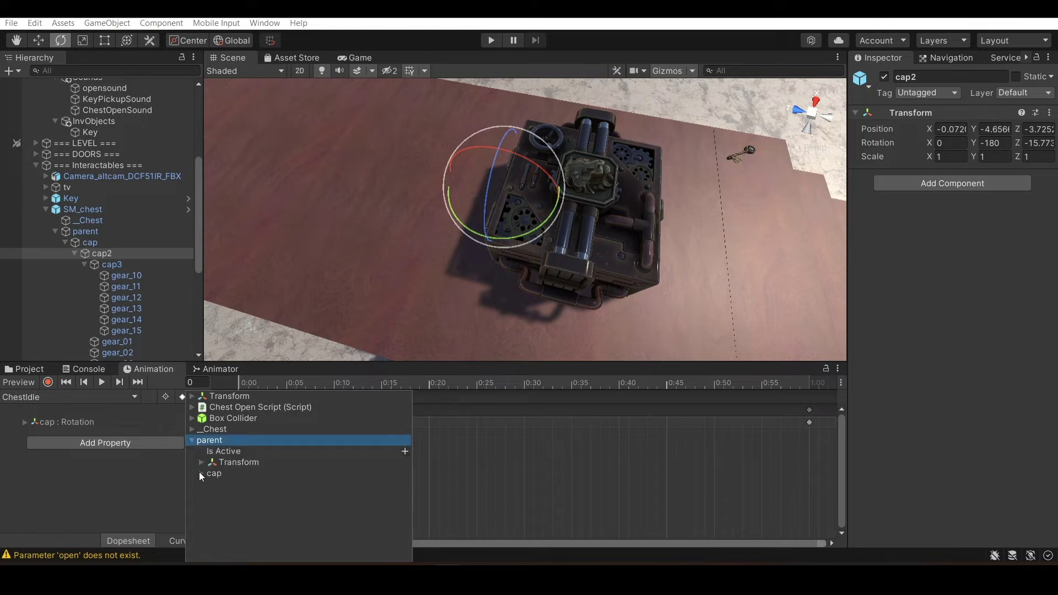
{"action": "left_click", "coordinate": [200, 473]}
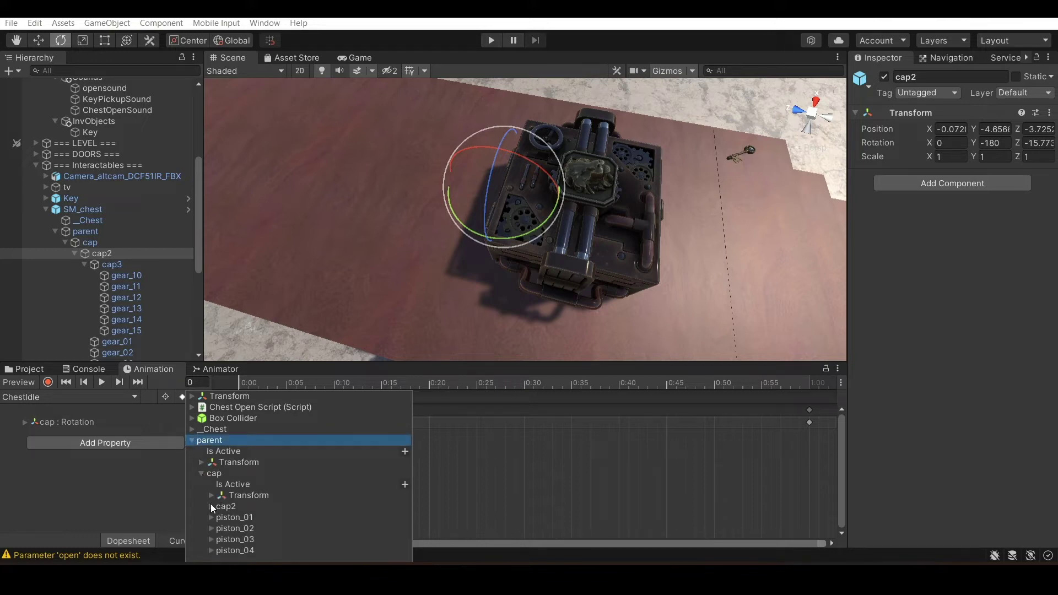
{"action": "left_click", "coordinate": [211, 506]}
{"action": "scroll", "coordinate": [236, 509], "scroll_direction": "down", "scroll_amount": 2}
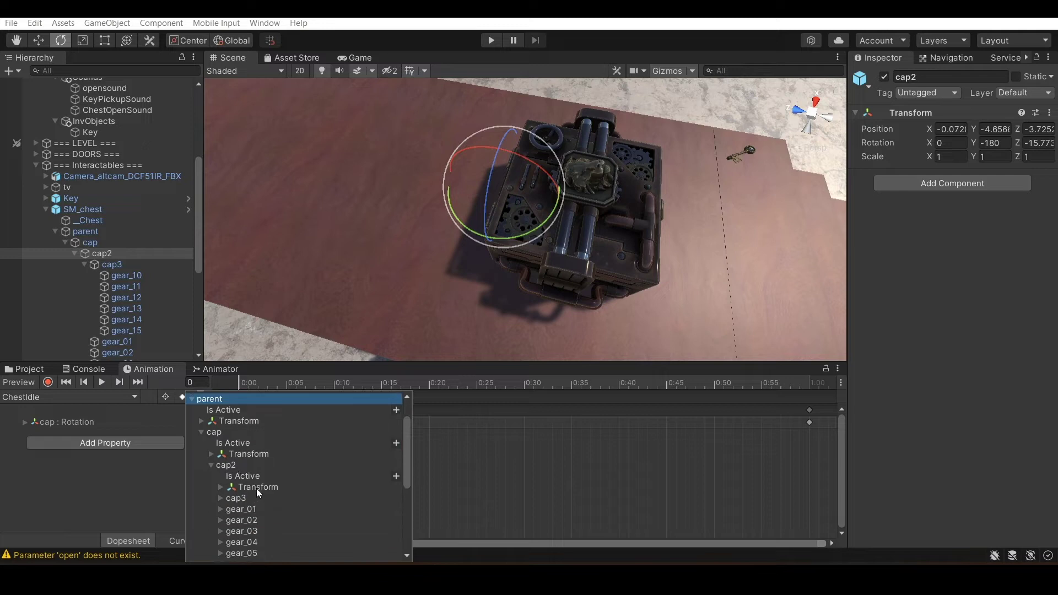
{"action": "left_click", "coordinate": [219, 487]}
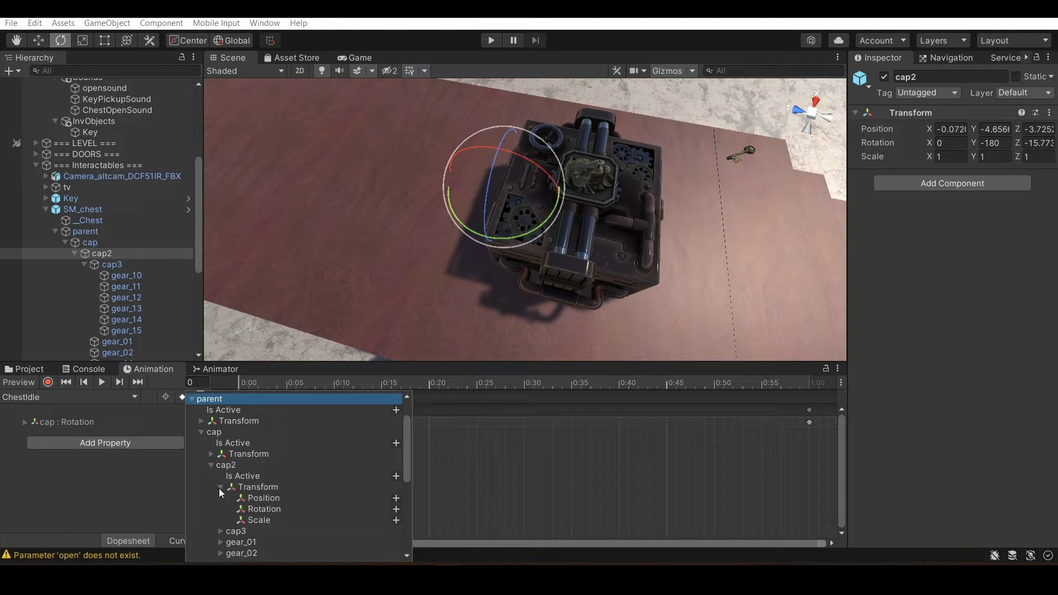
{"action": "left_click", "coordinate": [395, 509]}
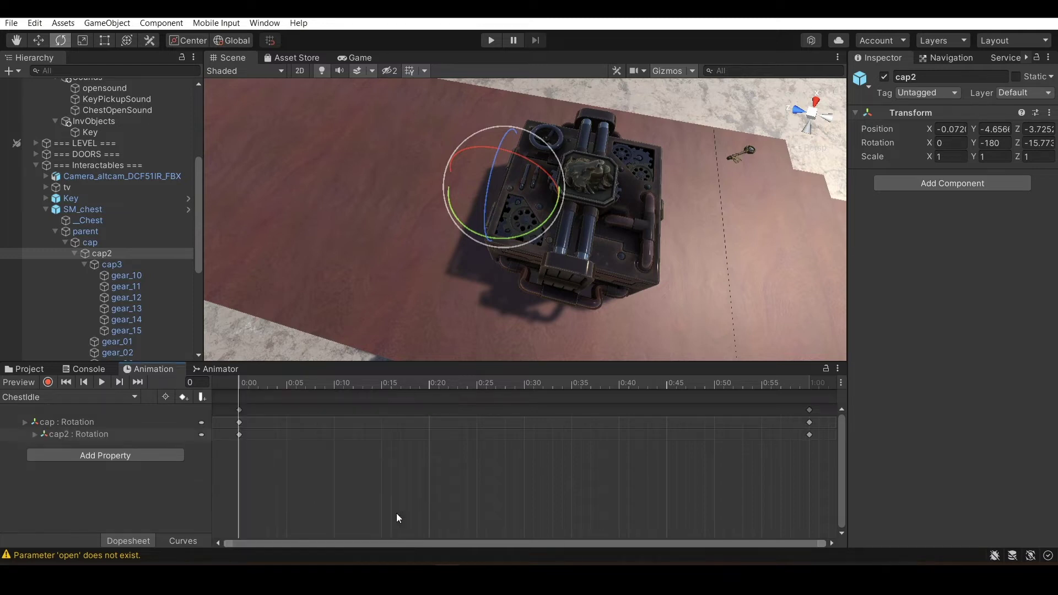
{"action": "right_click", "coordinate": [201, 422]}
{"action": "left_click", "coordinate": [273, 435]}
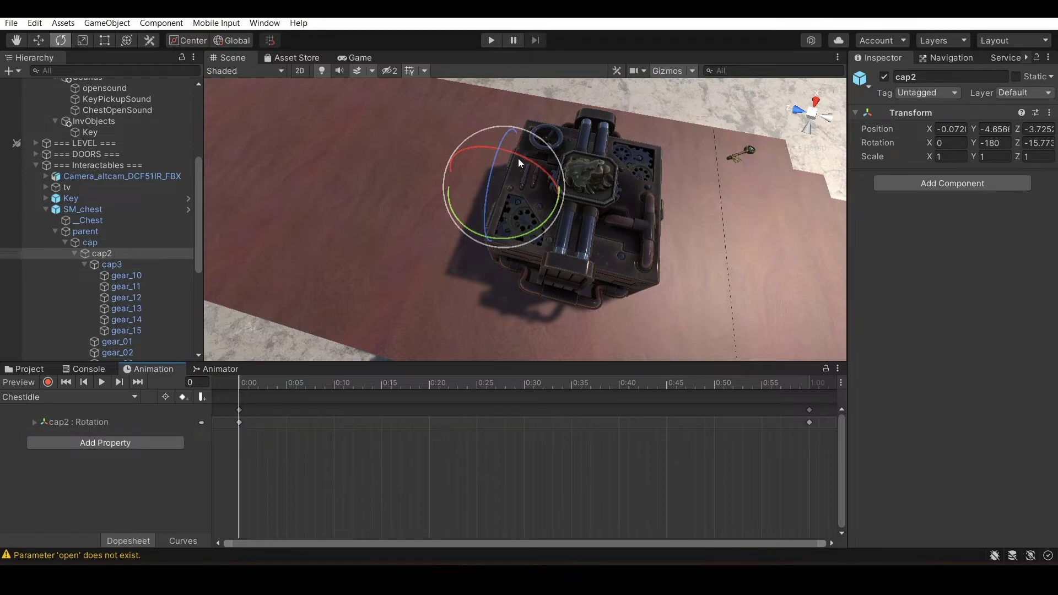
Start recording keyframes in the ChestIdle clip and move the playhead to frame 60
{"action": "left_click_drag", "start_coordinate": [518, 157], "coordinate": [473, 269], "text": "alt"}
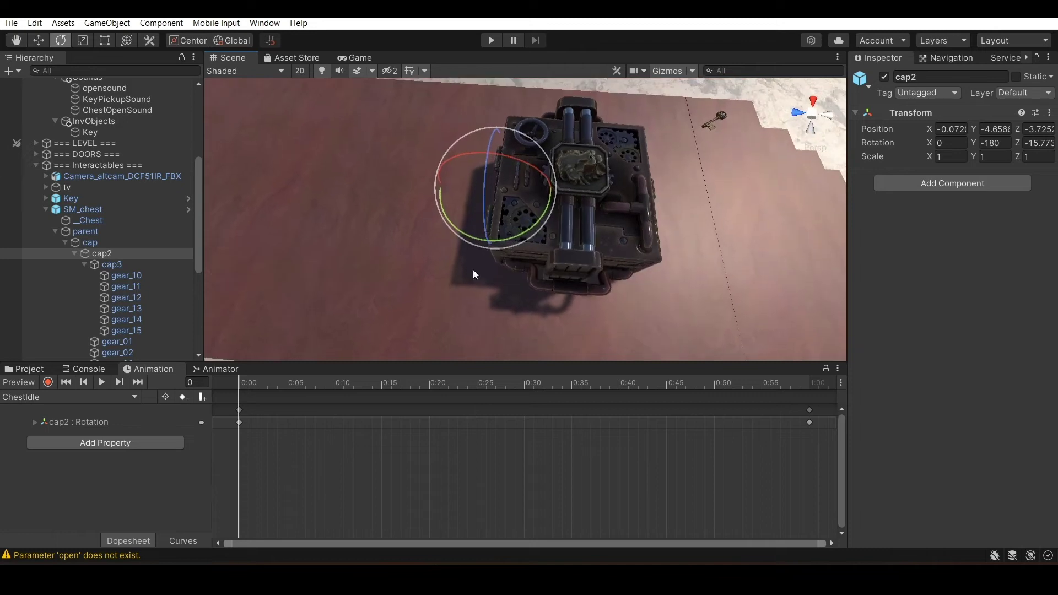
{"action": "left_click", "coordinate": [48, 381]}
{"action": "left_click_drag", "start_coordinate": [240, 382], "coordinate": [805, 378]}
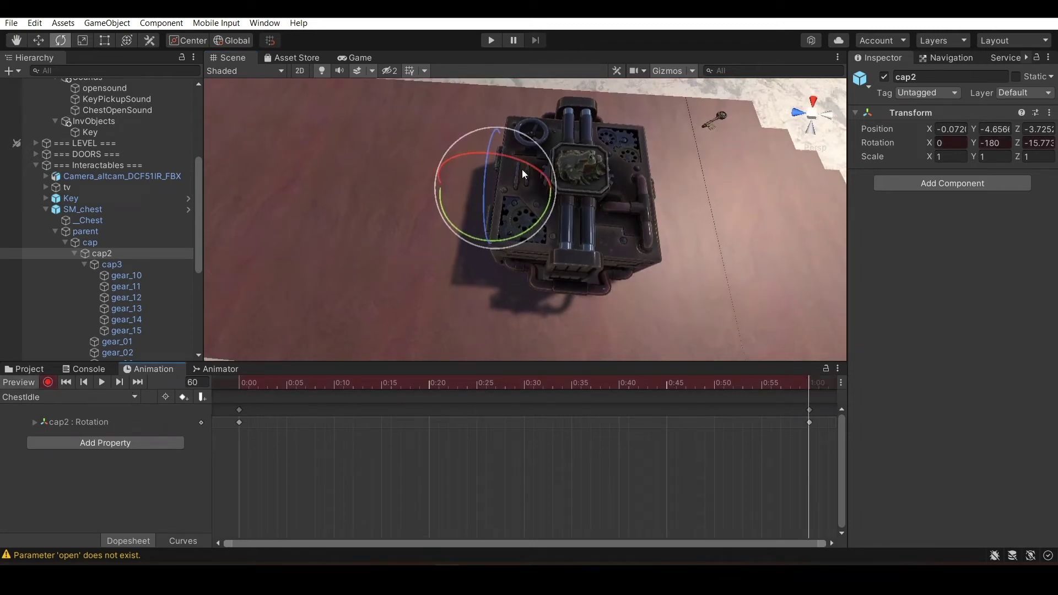
Try a recorded rotation of cap2 at frame 60, scrub the timeline to check it, and undo the changes
{"action": "left_click_drag", "start_coordinate": [521, 170], "coordinate": [394, 154]}
{"action": "left_click_drag", "start_coordinate": [275, 384], "coordinate": [770, 386]}
{"action": "key", "text": "ctrl+z"}
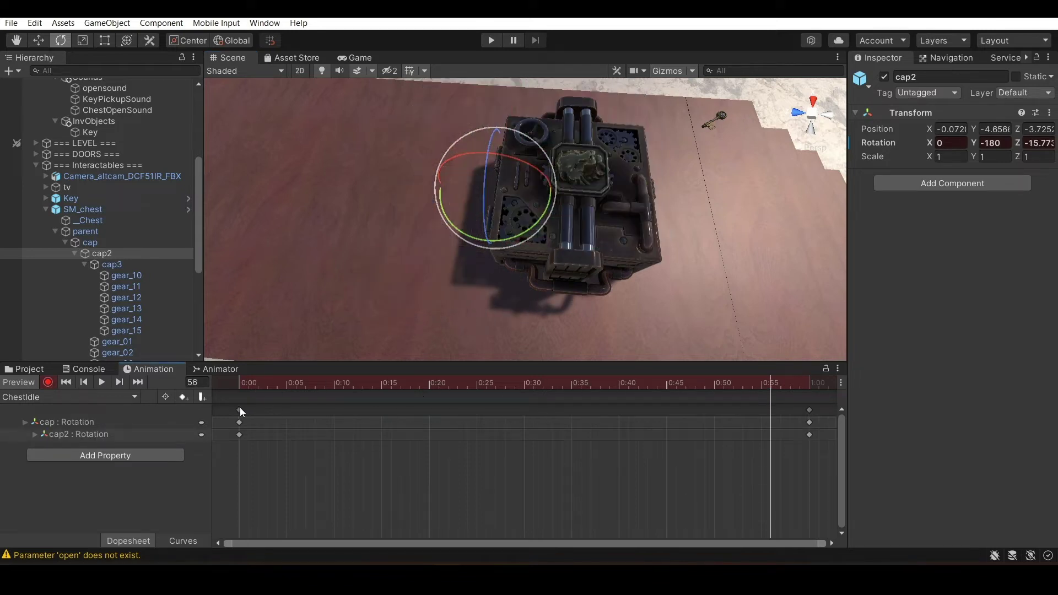
{"action": "key", "text": "ctrl+z"}
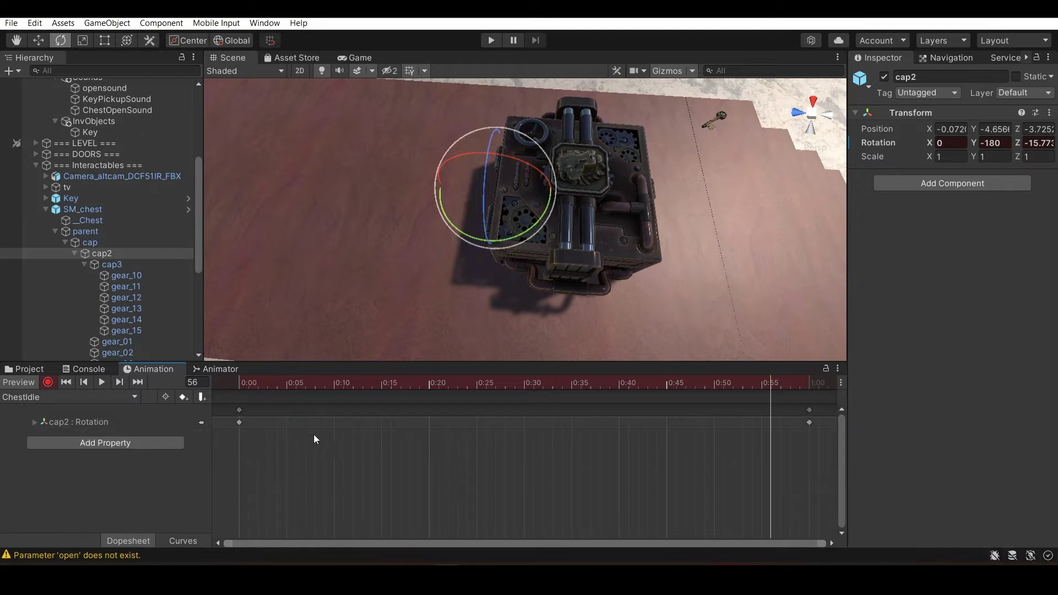
Return the playhead to frame 0 of the ChestIdle clip and examine the pistons on the chest's front
{"action": "left_click_drag", "start_coordinate": [285, 384], "coordinate": [323, 386]}
{"action": "left_click_drag", "start_coordinate": [278, 441], "coordinate": [224, 444]}
{"action": "left_click_drag", "start_coordinate": [501, 221], "coordinate": [268, 557], "text": "alt"}
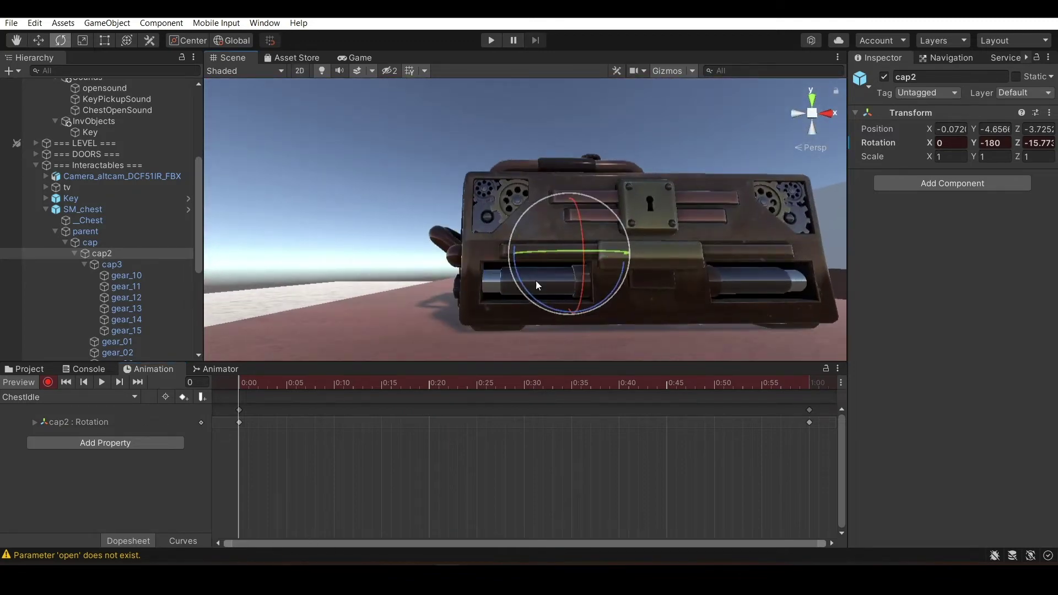
{"action": "left_click", "coordinate": [501, 278]}
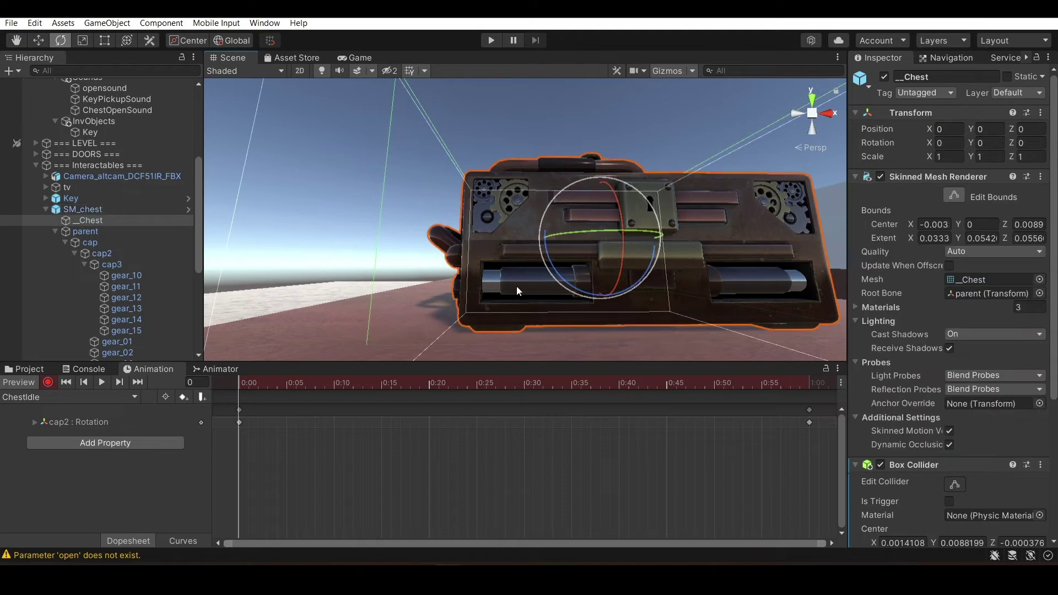
{"action": "left_click_drag", "start_coordinate": [518, 286], "coordinate": [496, 436], "text": "alt"}
Select piston_01, piston_04 and piston_03 in turn with the Move tool to identify the chest's front pistons
{"action": "scroll", "coordinate": [84, 263], "scroll_direction": "down", "scroll_amount": 6}
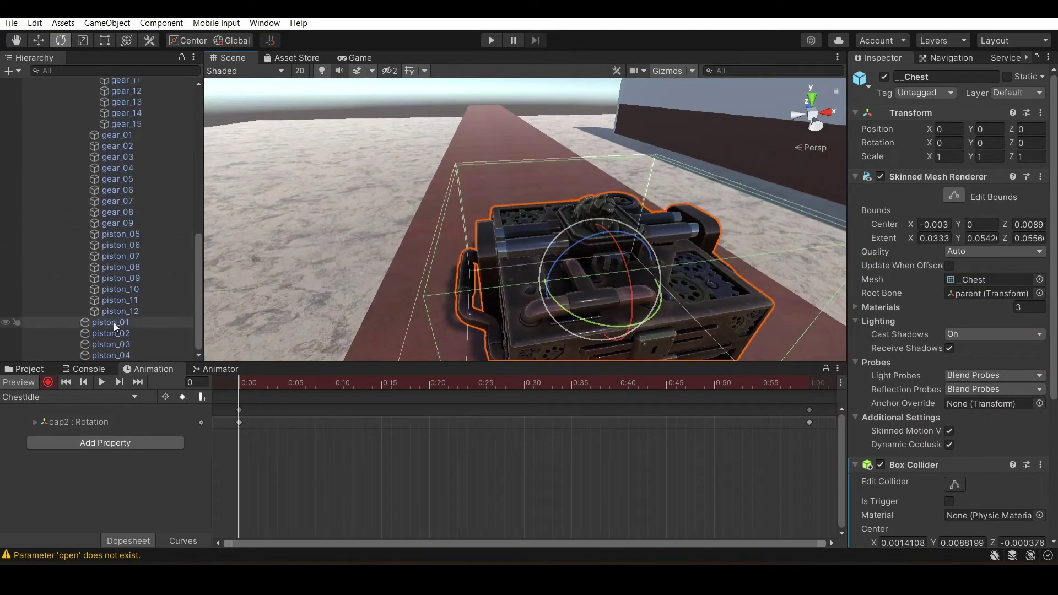
{"action": "left_click", "coordinate": [115, 325]}
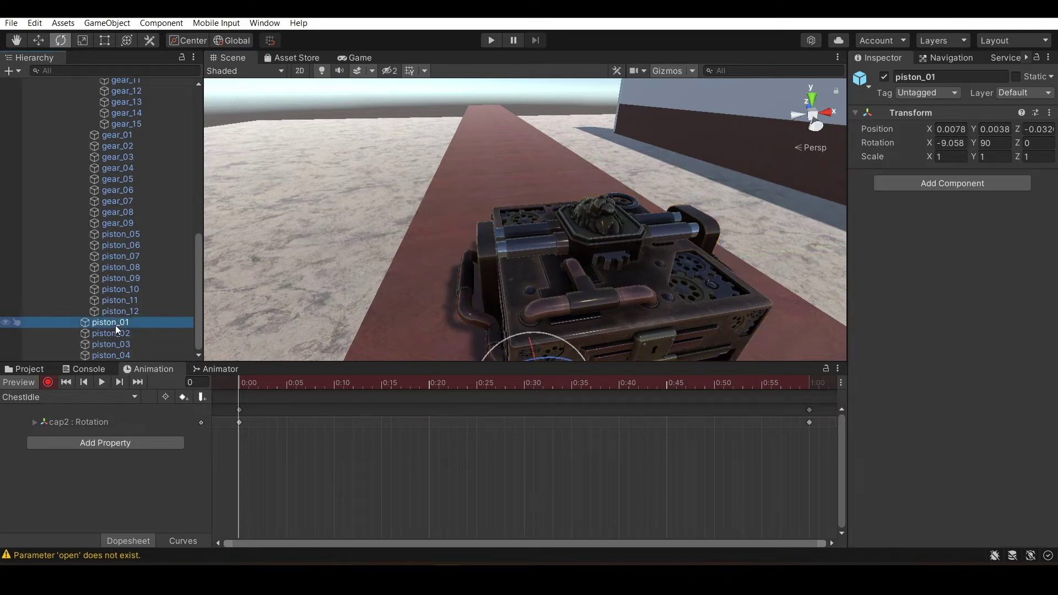
{"action": "left_click_drag", "start_coordinate": [226, 283], "coordinate": [207, 138], "text": "alt"}
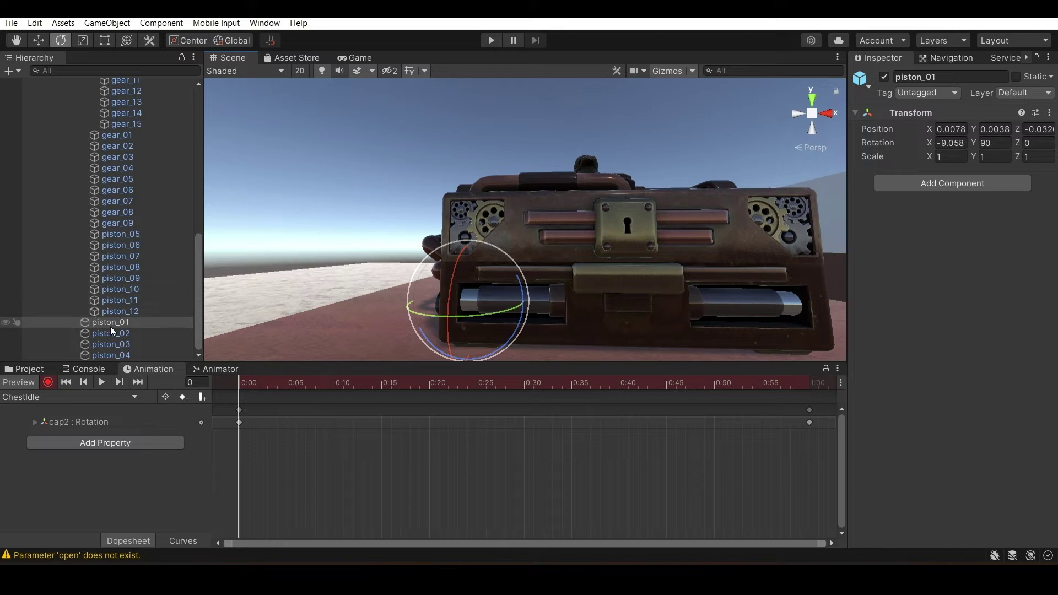
{"action": "key", "text": "w"}
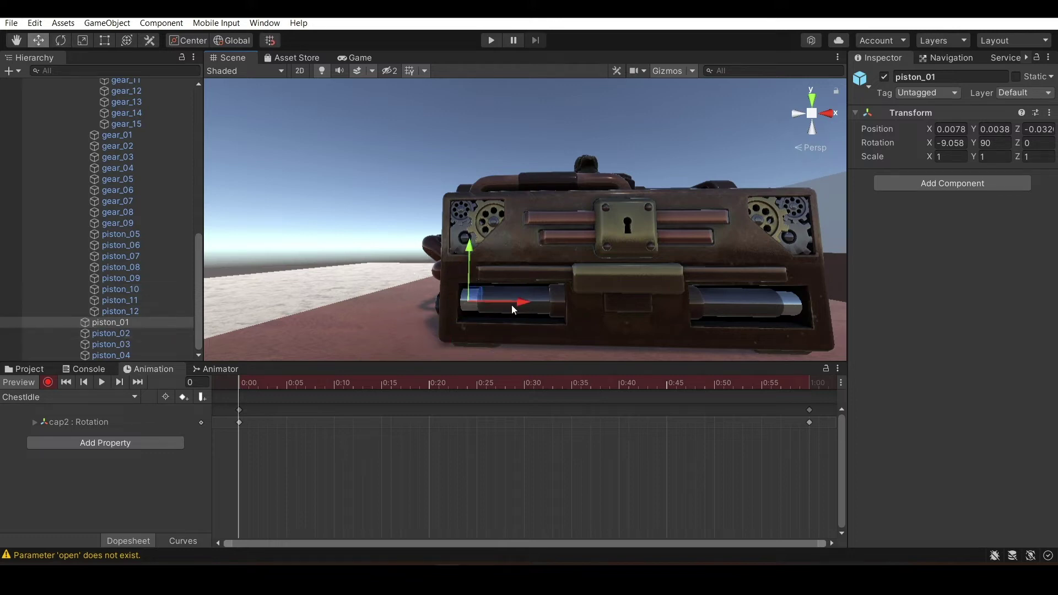
{"action": "left_click", "coordinate": [137, 356]}
{"action": "left_click", "coordinate": [136, 345]}
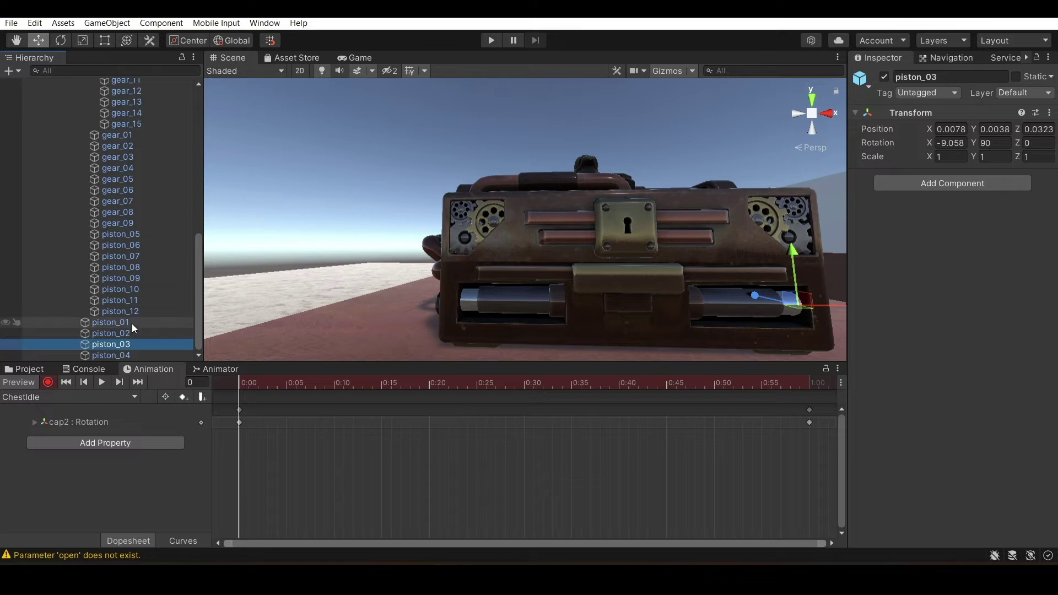
Add the piston_04 Position property to the ChestIdle clip
{"action": "left_click", "coordinate": [110, 442]}
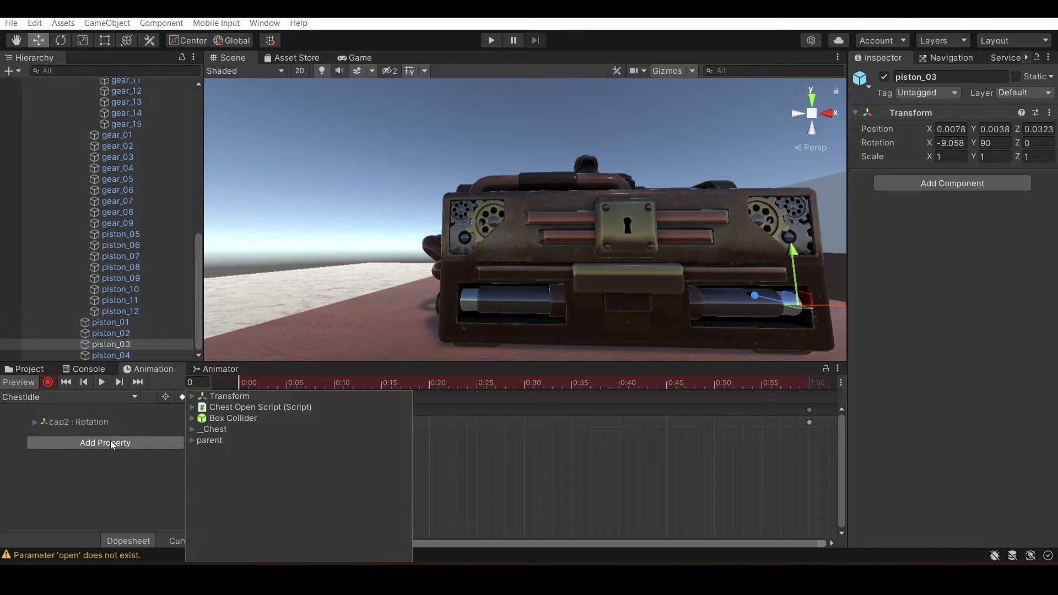
{"action": "left_click", "coordinate": [192, 441]}
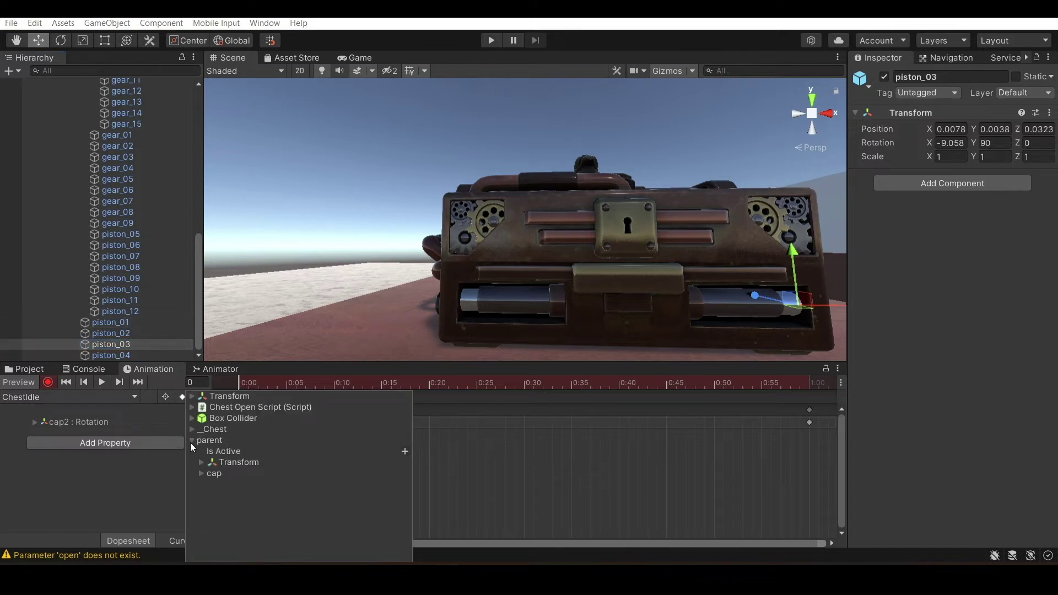
{"action": "left_click", "coordinate": [201, 475]}
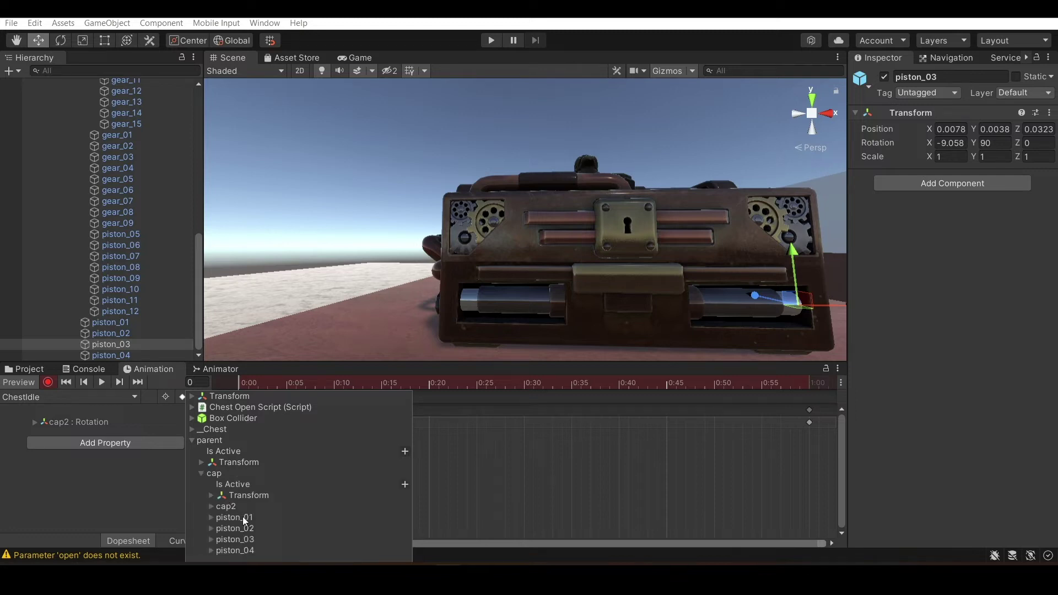
{"action": "left_click", "coordinate": [211, 518]}
{"action": "scroll", "coordinate": [215, 540], "scroll_direction": "down", "scroll_amount": 1}
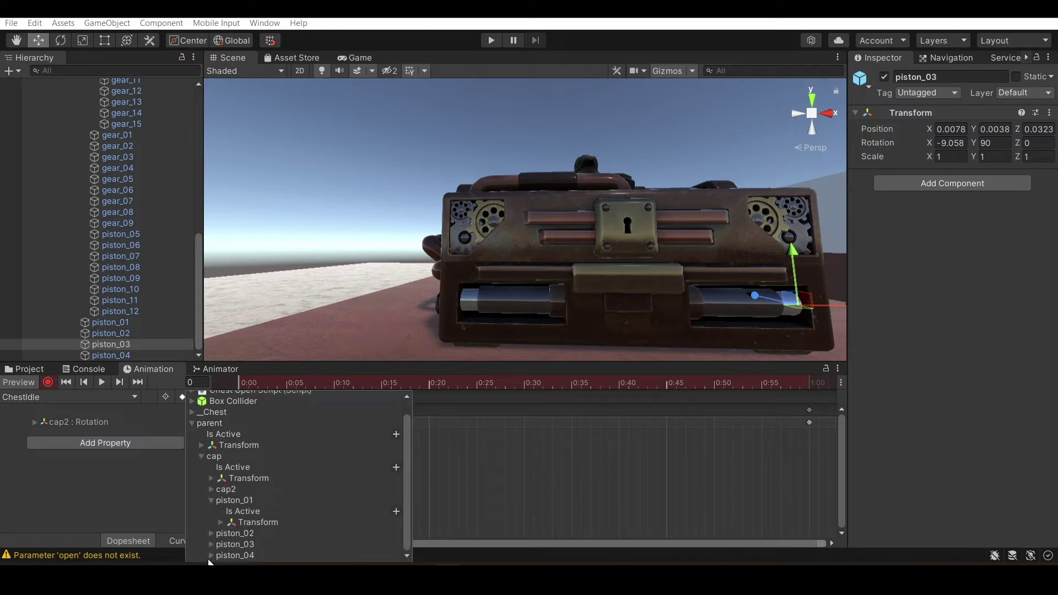
{"action": "scroll", "coordinate": [228, 543], "scroll_direction": "down", "scroll_amount": 1}
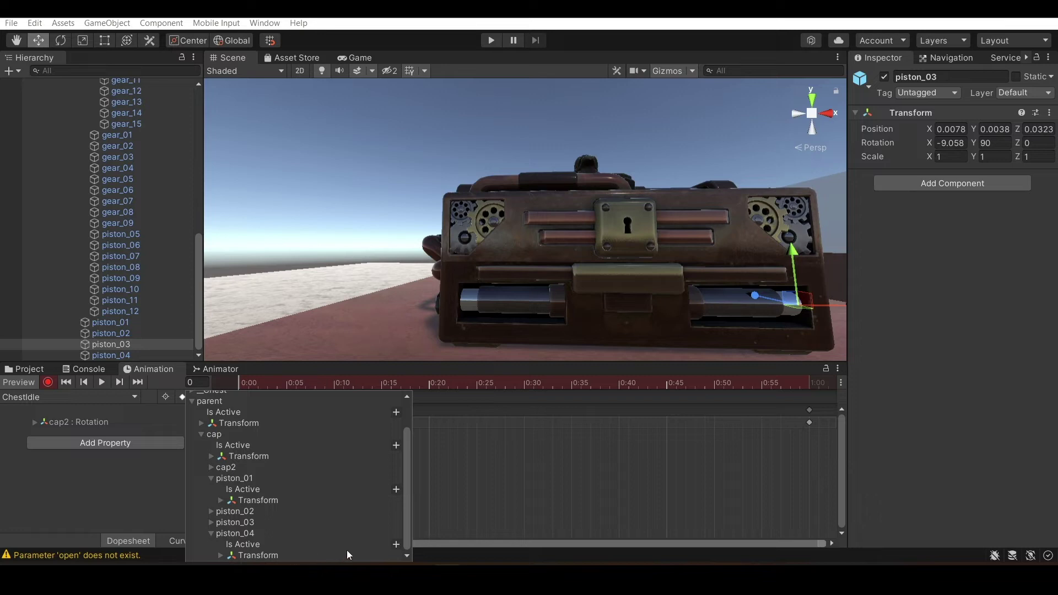
{"action": "left_click", "coordinate": [220, 555]}
{"action": "scroll", "coordinate": [259, 540], "scroll_direction": "down", "scroll_amount": 2}
{"action": "left_click", "coordinate": [396, 533]}
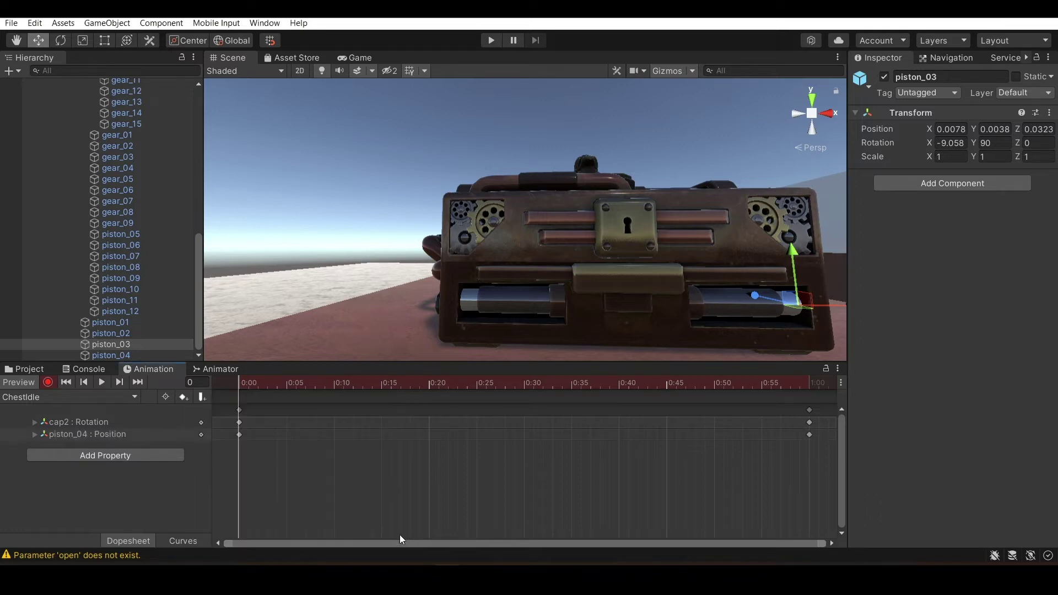
Add the piston_01 Position property, found under parent and cap, to the ChestIdle clip
{"action": "left_click", "coordinate": [123, 455]}
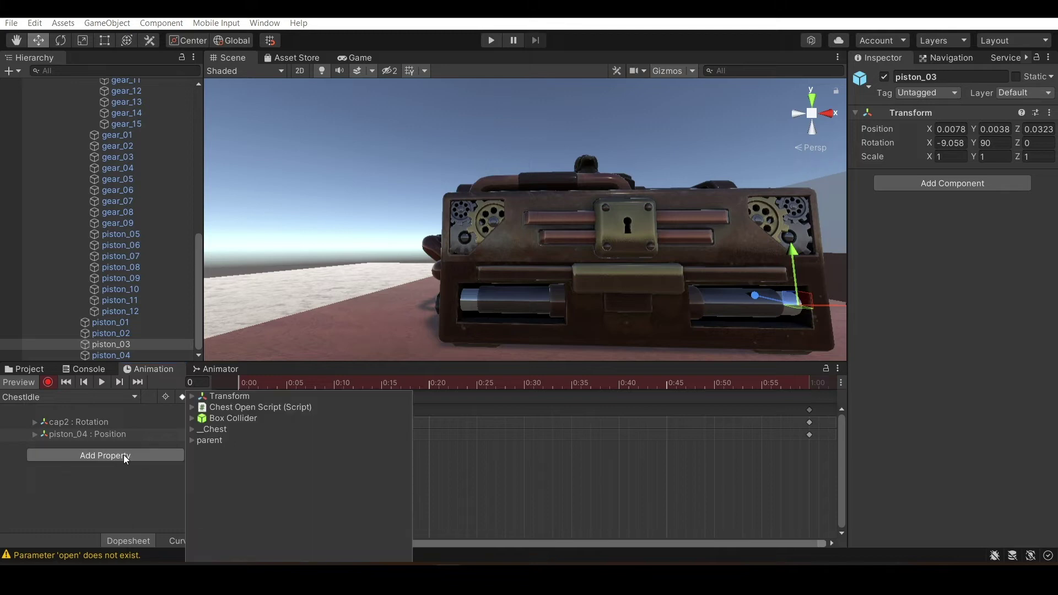
{"action": "left_click", "coordinate": [193, 440]}
{"action": "left_click", "coordinate": [201, 473]}
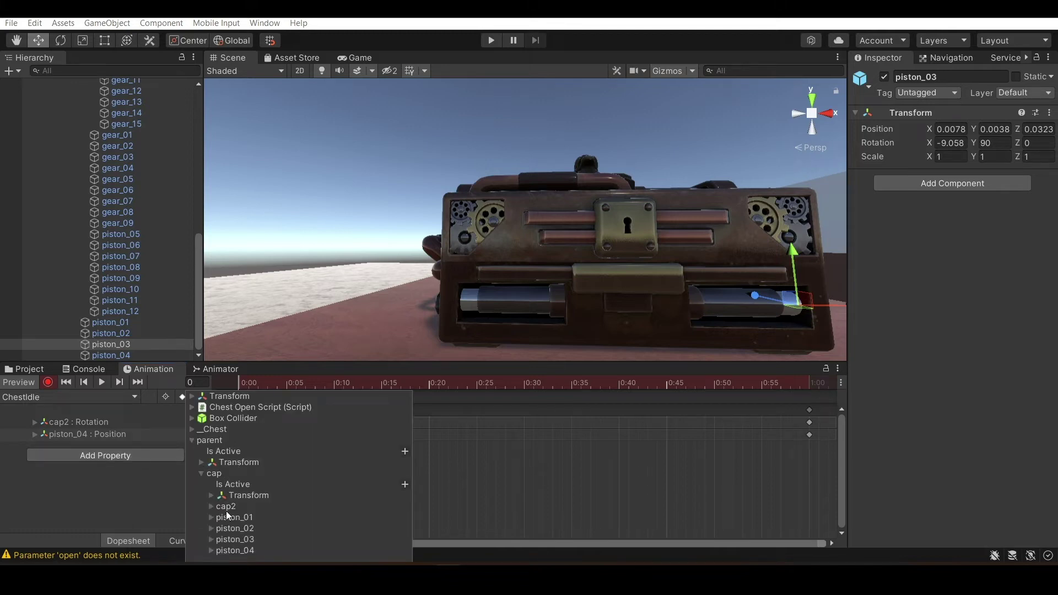
{"action": "left_click", "coordinate": [210, 517]}
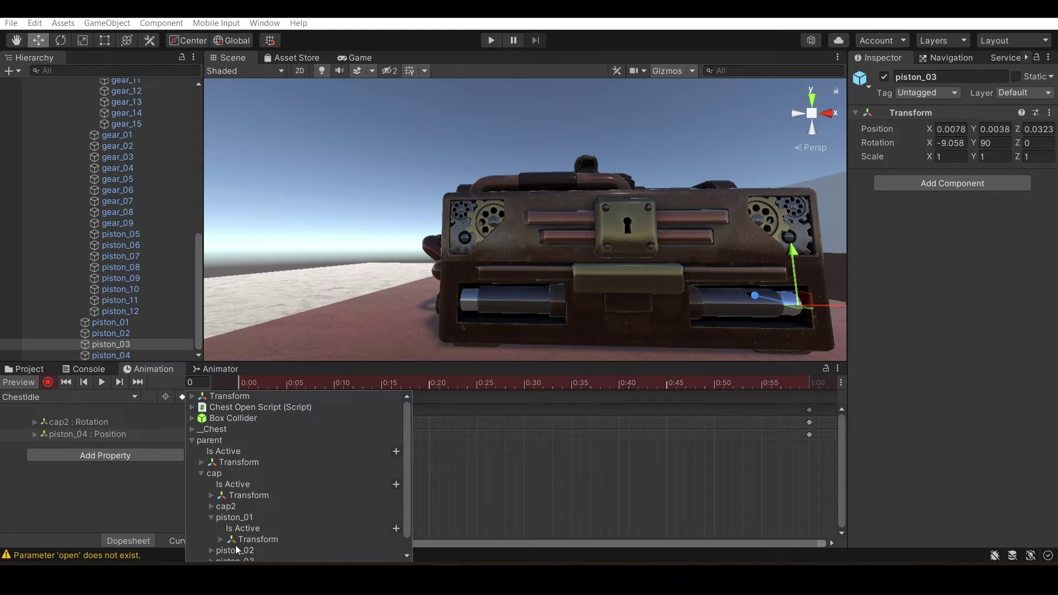
{"action": "left_click", "coordinate": [219, 540]}
{"action": "left_click", "coordinate": [396, 550]}
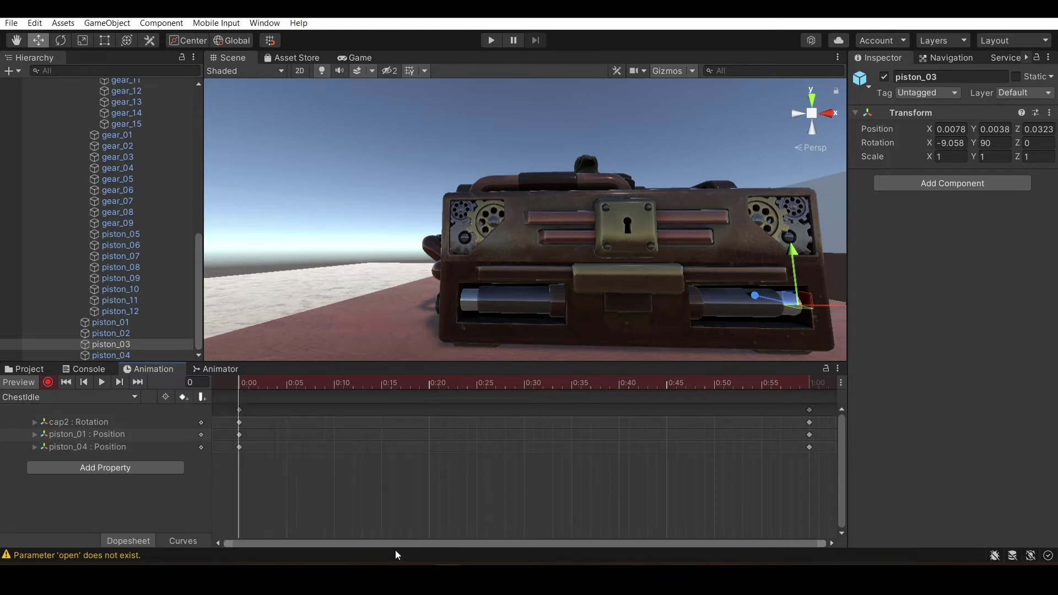
Delete the first piston_04 Position key and remove that property from the ChestIdle clip
{"action": "left_click", "coordinate": [179, 446]}
{"action": "right_click", "coordinate": [180, 447]}
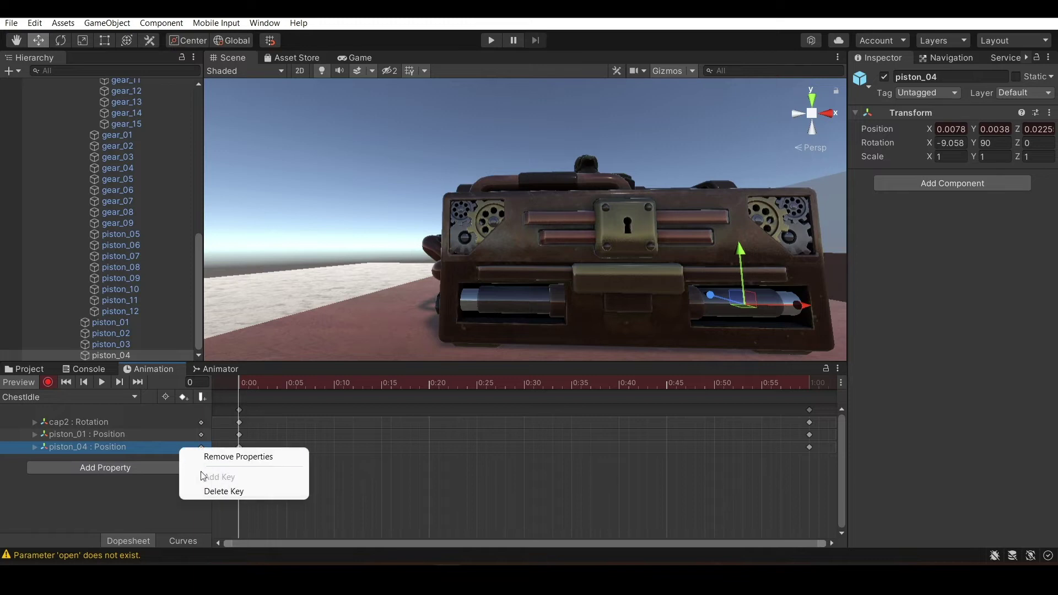
{"action": "left_click", "coordinate": [220, 490]}
{"action": "left_click", "coordinate": [34, 447]}
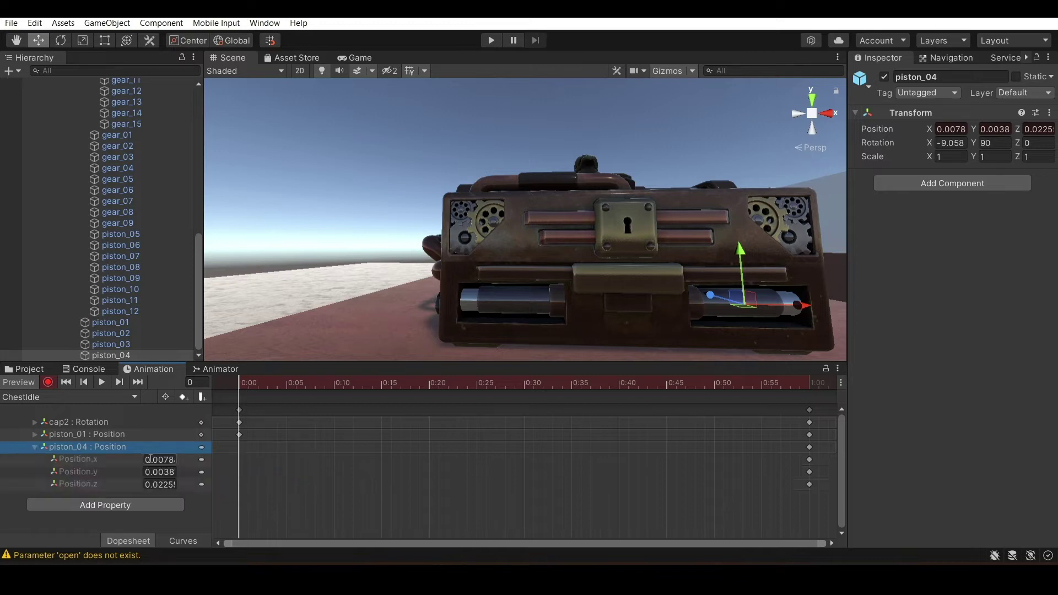
{"action": "right_click", "coordinate": [200, 448]}
{"action": "left_click", "coordinate": [226, 460]}
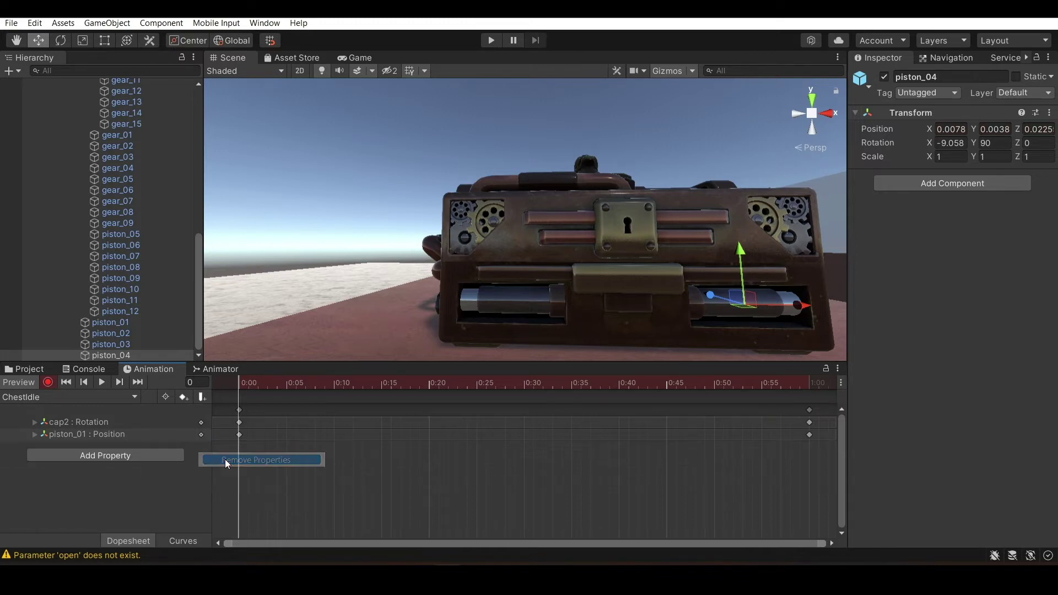
Add the piston_03 Position property, found under parent and cap, to the ChestIdle clip
{"action": "left_click", "coordinate": [140, 456]}
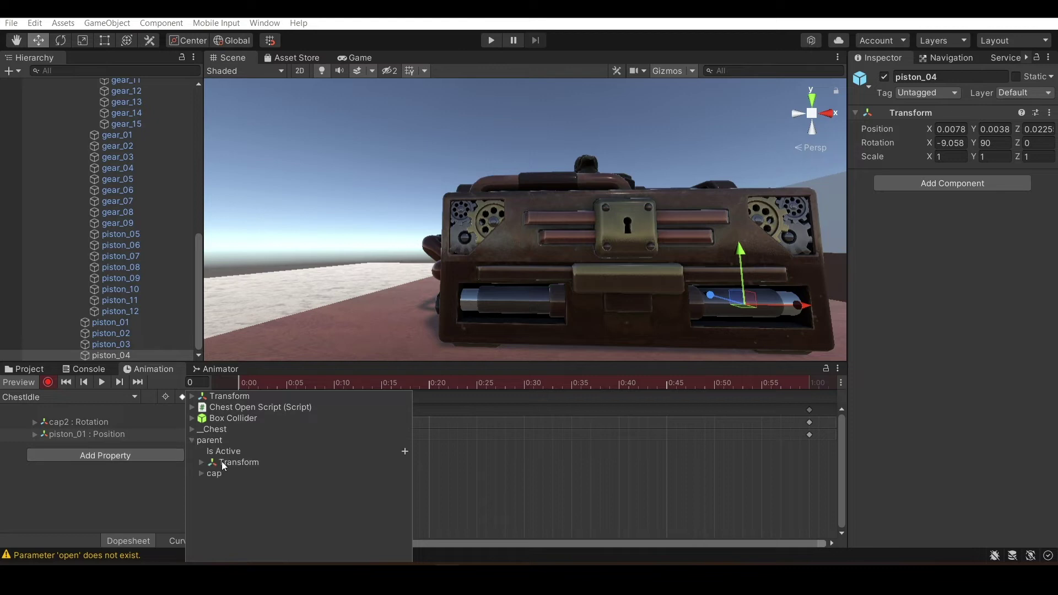
{"action": "left_click", "coordinate": [201, 462]}
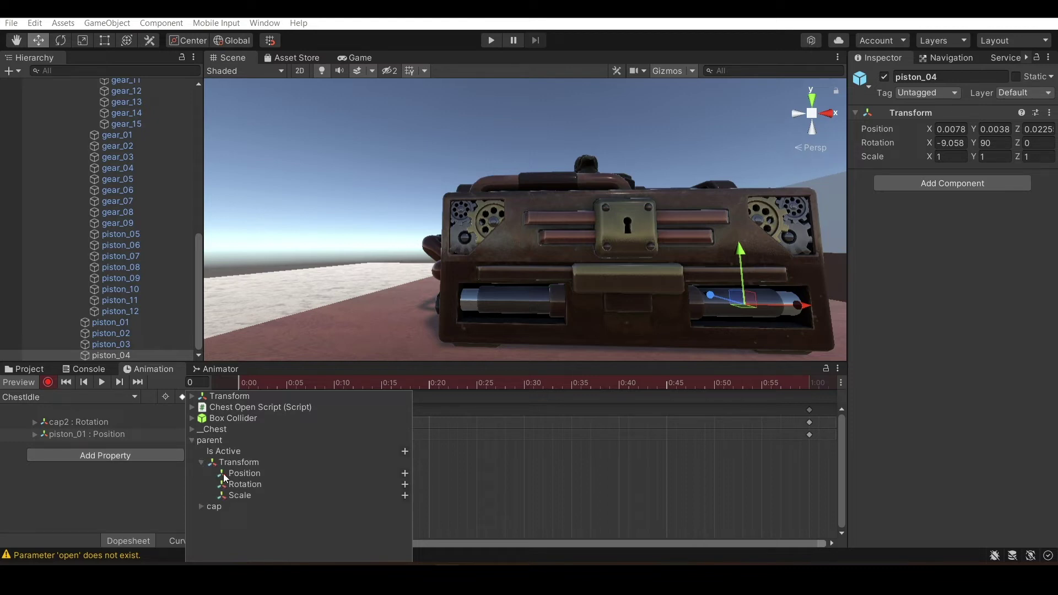
{"action": "left_click", "coordinate": [201, 504]}
{"action": "scroll", "coordinate": [247, 500], "scroll_direction": "down", "scroll_amount": 2}
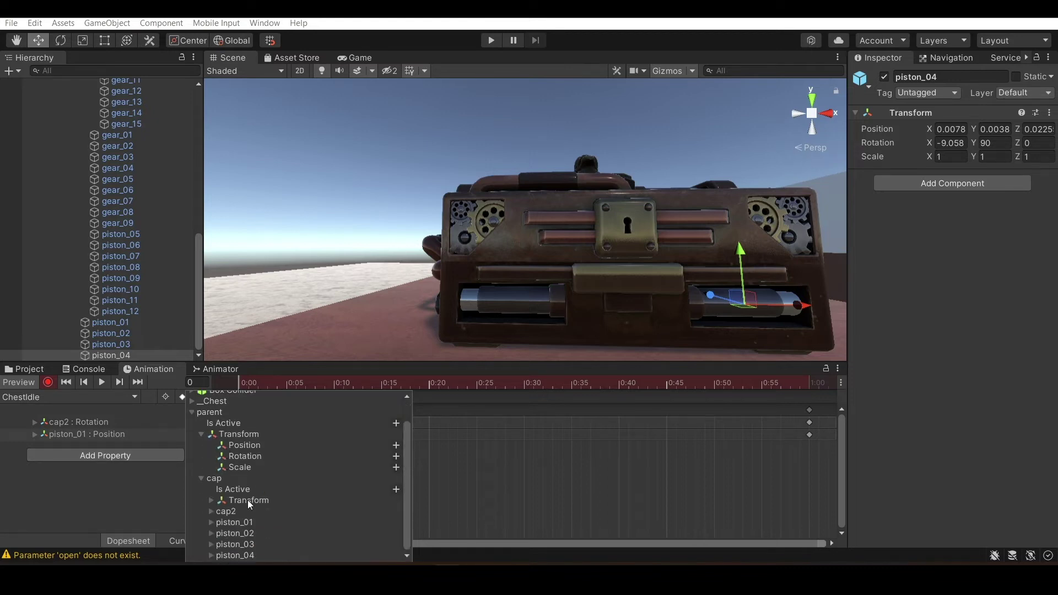
{"action": "left_click", "coordinate": [211, 544]}
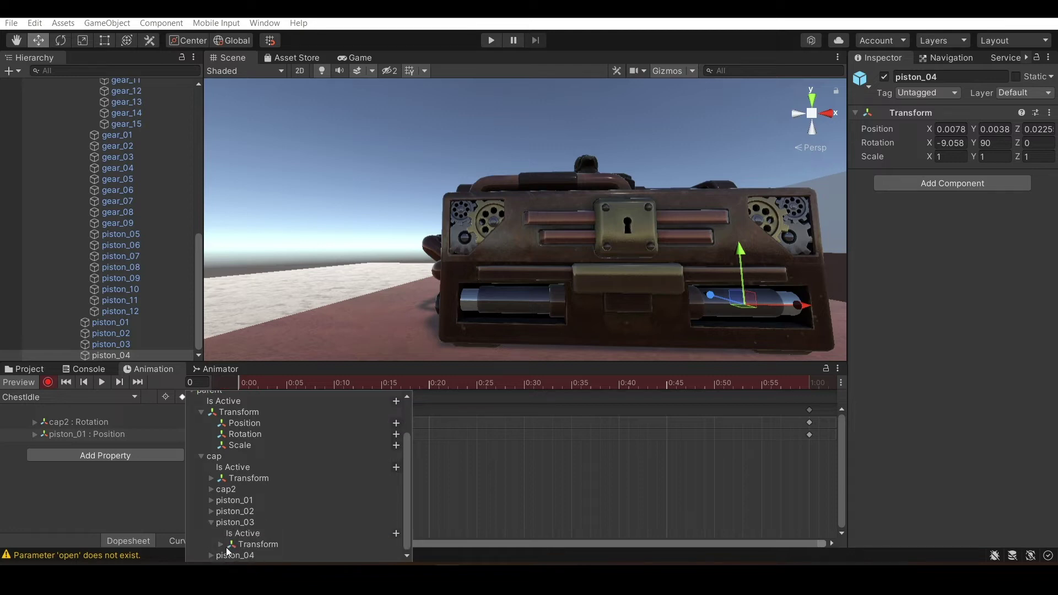
{"action": "left_click", "coordinate": [220, 544]}
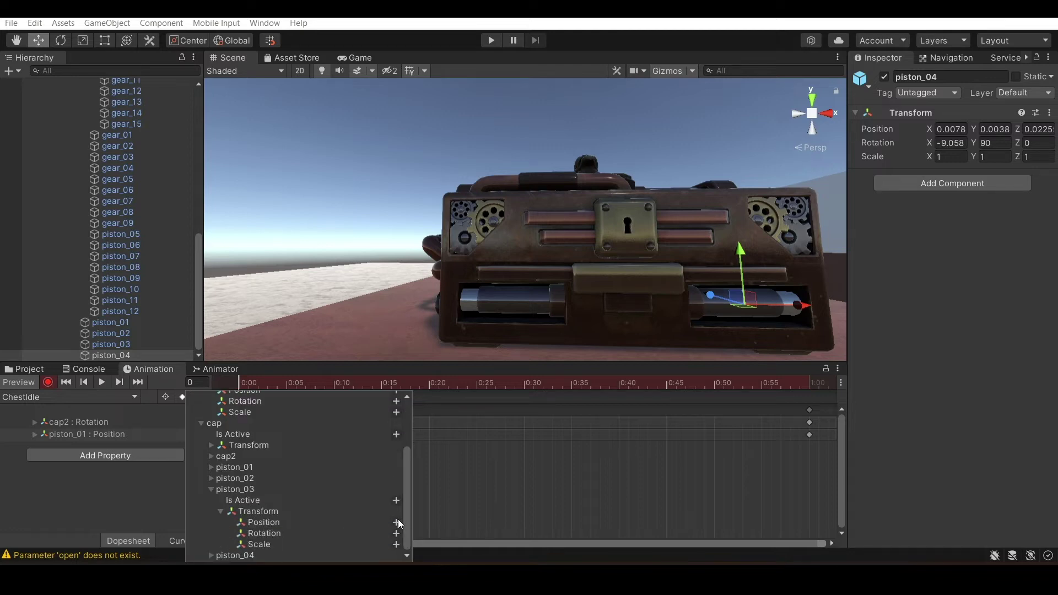
{"action": "left_click", "coordinate": [396, 522]}
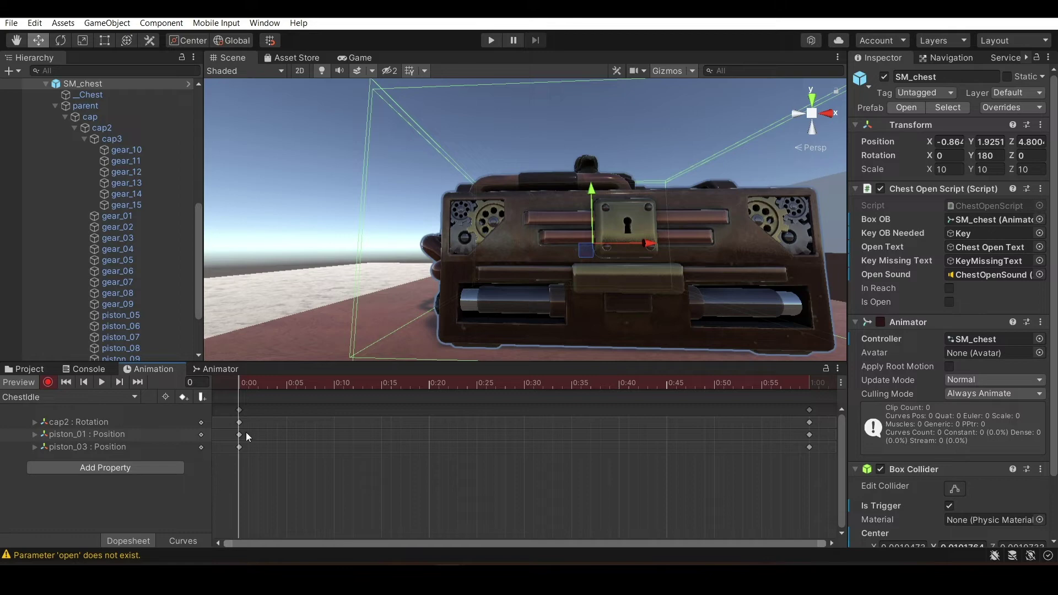
Scrub the first frames of the ChestIdle clip and examine the chest from afar, from the side and from above
{"action": "scroll", "coordinate": [649, 252], "scroll_direction": "down", "scroll_amount": 10}
{"action": "left_click_drag", "start_coordinate": [631, 264], "coordinate": [589, 419], "text": "alt"}
{"action": "scroll", "coordinate": [565, 232], "scroll_direction": "down", "scroll_amount": 10}
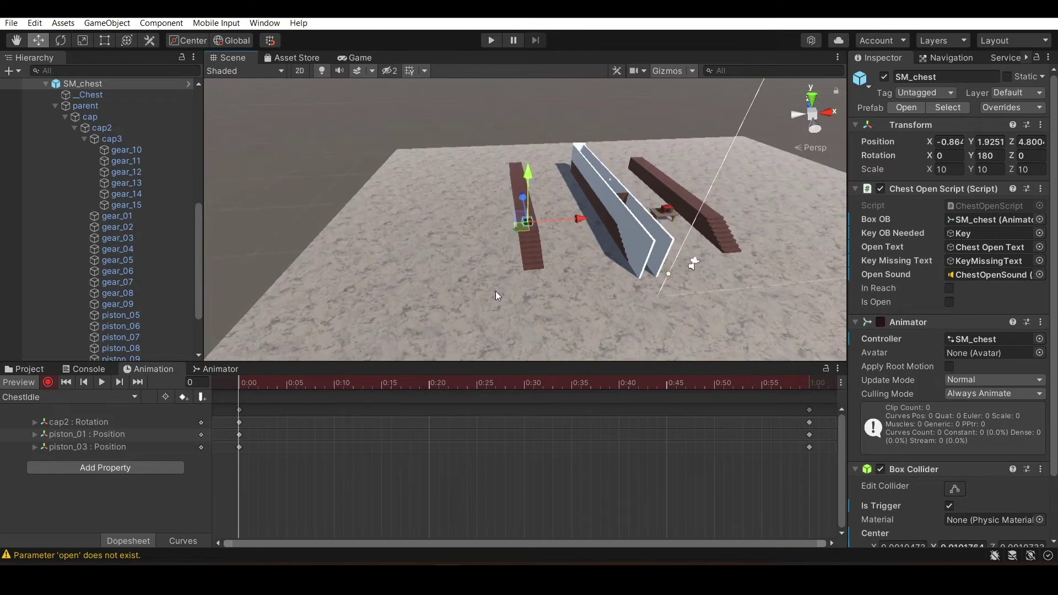
{"action": "left_click_drag", "start_coordinate": [330, 383], "coordinate": [268, 383]}
{"action": "scroll", "coordinate": [416, 141], "scroll_direction": "up", "scroll_amount": 5}
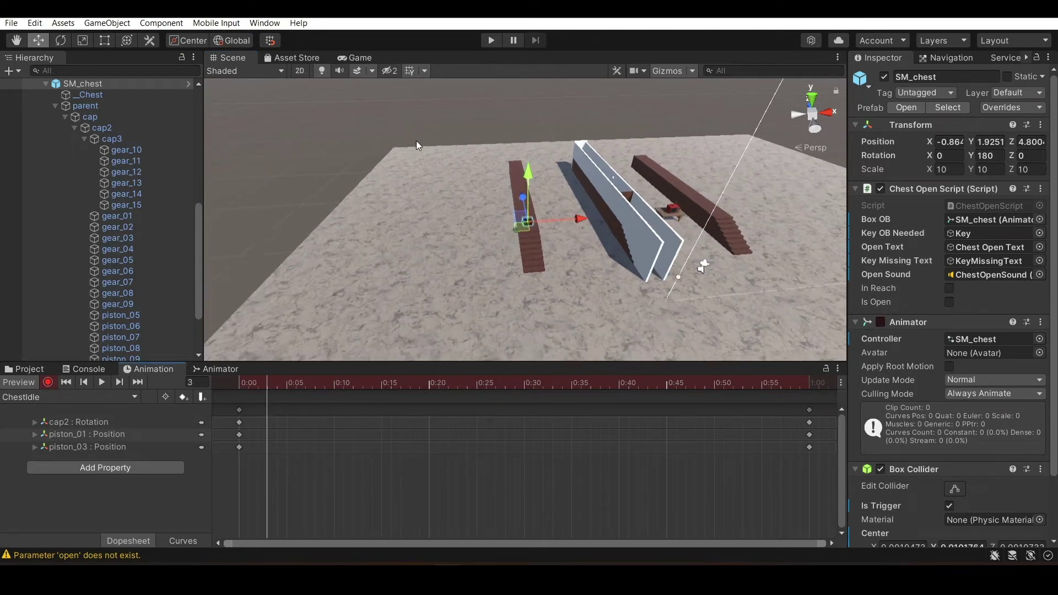
{"action": "scroll", "coordinate": [458, 220], "scroll_direction": "up", "scroll_amount": 5}
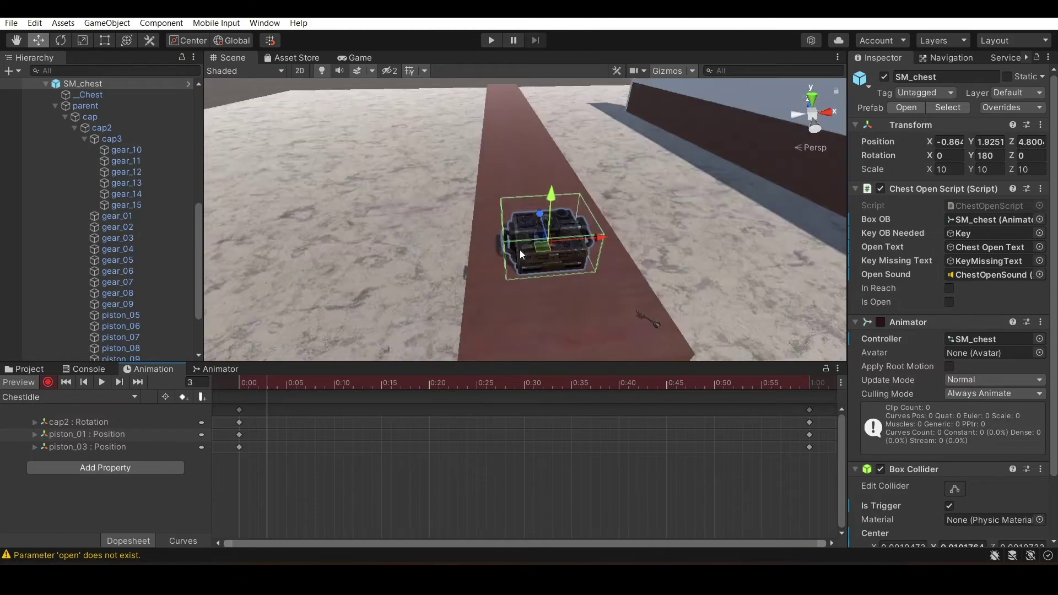
{"action": "left_click_drag", "start_coordinate": [520, 250], "coordinate": [563, 248], "text": "alt"}
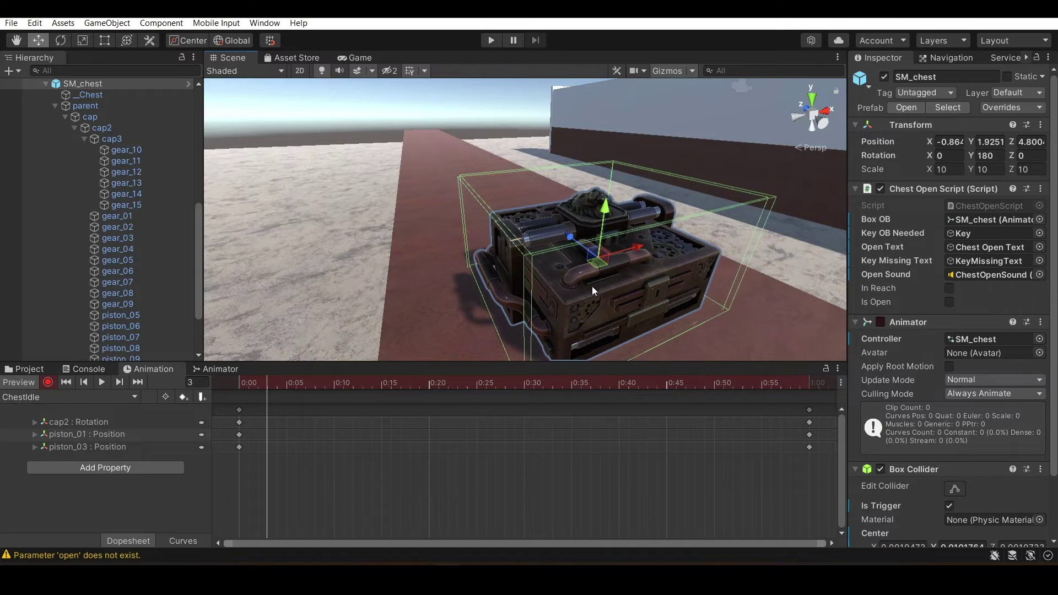
{"action": "left_click_drag", "start_coordinate": [591, 286], "coordinate": [502, 242], "text": "alt"}
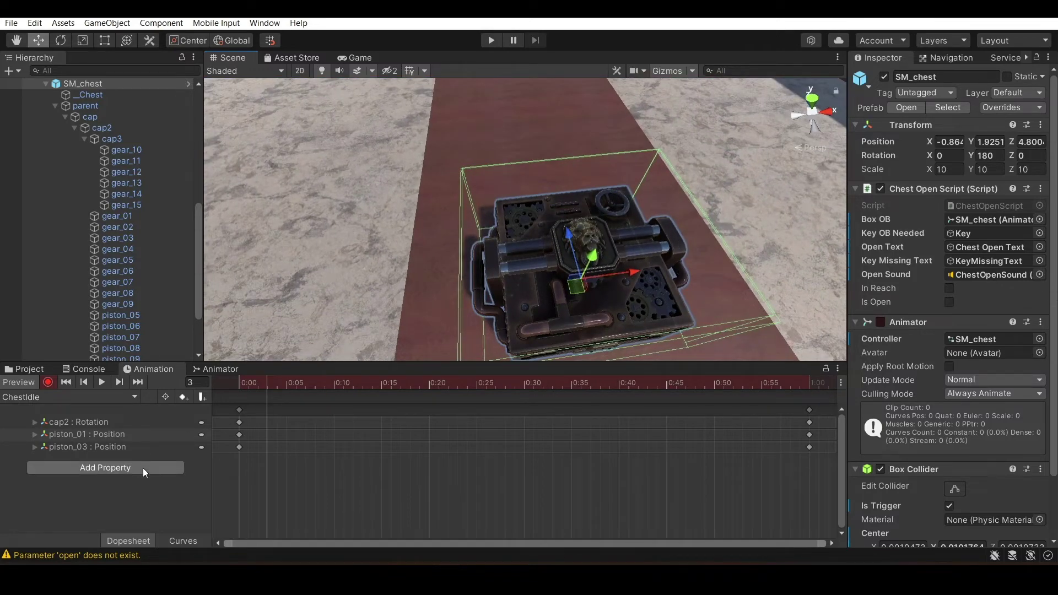
Stop recording keyframes in the ChestIdle clip and return the playhead to frame 0
{"action": "left_click", "coordinate": [48, 383]}
{"action": "left_click_drag", "start_coordinate": [259, 387], "coordinate": [237, 411]}
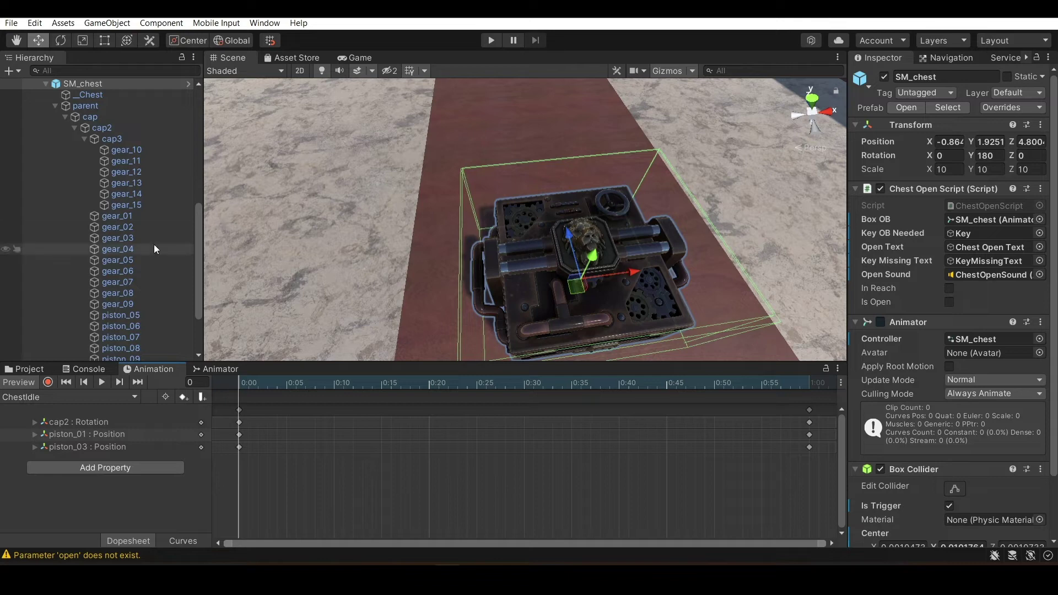
Examine which parts of the chest's lid piston_06 to piston_12 are by selecting them one after another
{"action": "scroll", "coordinate": [148, 248], "scroll_direction": "down", "scroll_amount": 3}
{"action": "left_click", "coordinate": [131, 244]}
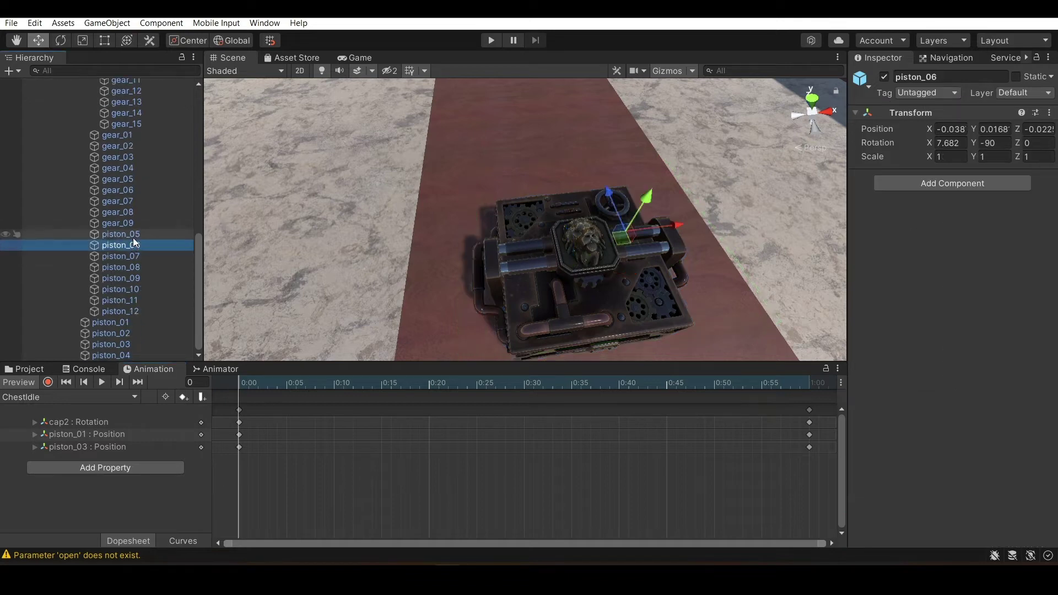
{"action": "left_click", "coordinate": [136, 256]}
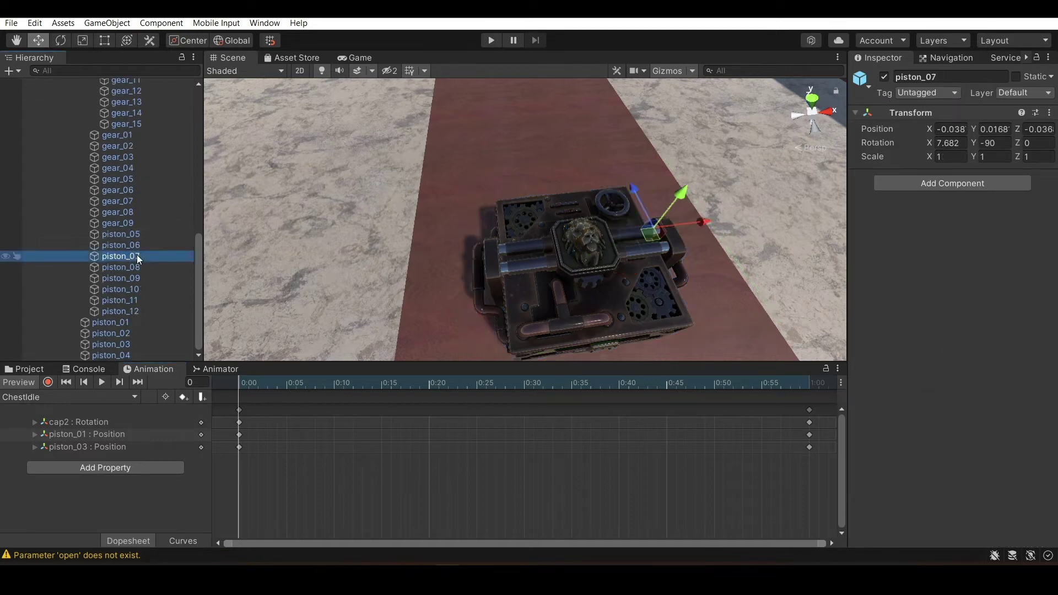
{"action": "left_click", "coordinate": [140, 267]}
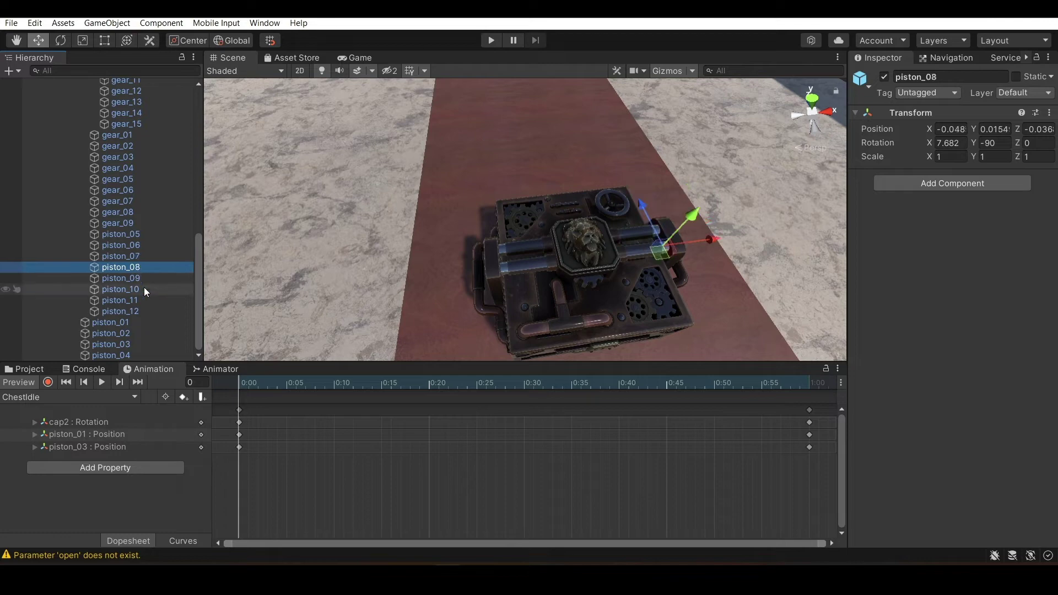
{"action": "left_click", "coordinate": [142, 281]}
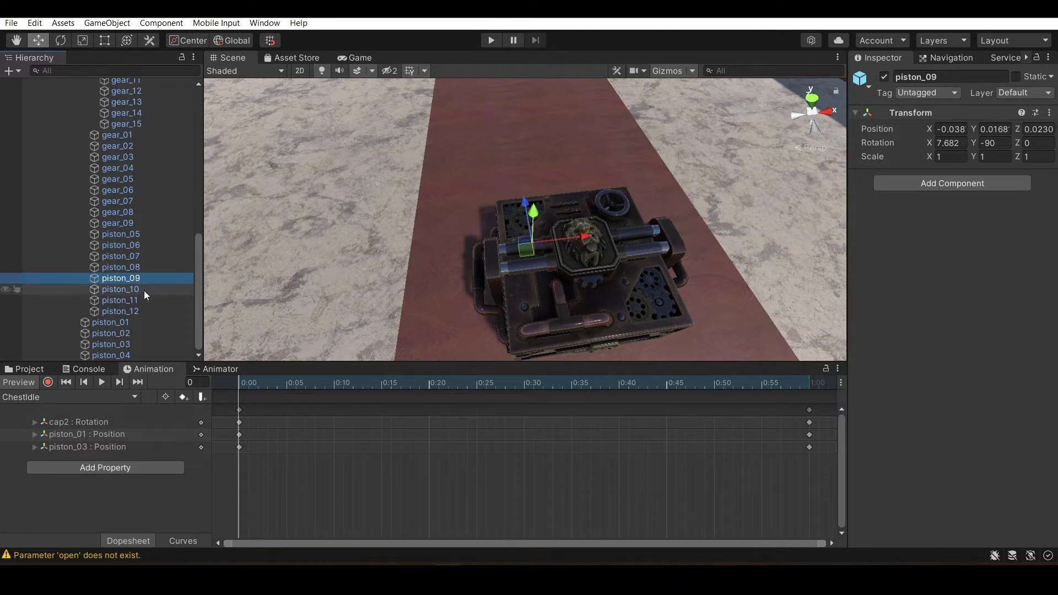
{"action": "left_click", "coordinate": [149, 300]}
{"action": "left_click", "coordinate": [159, 309]}
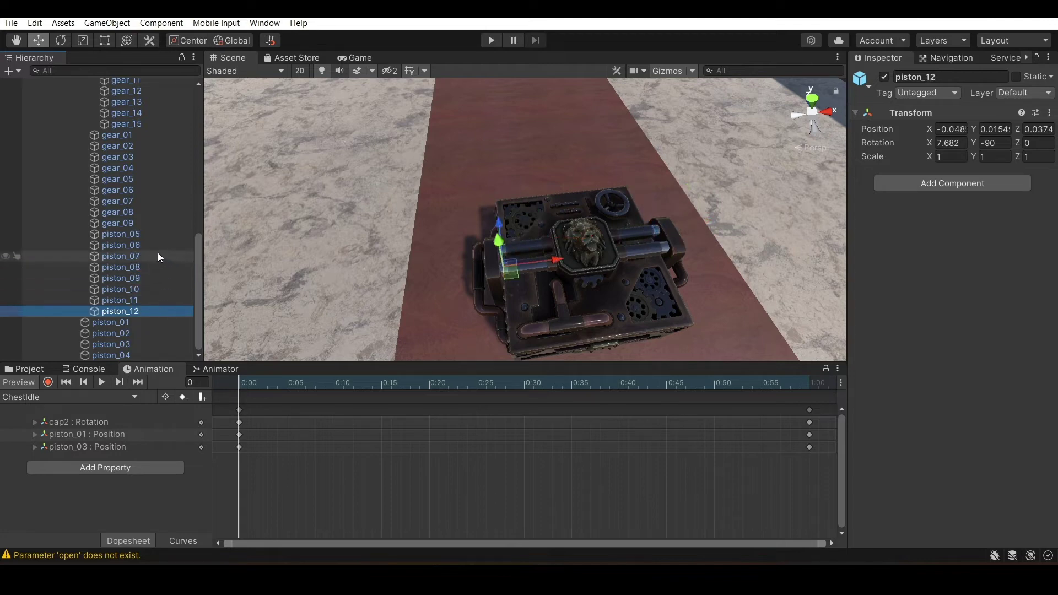
Add the Position and Game Object properties of piston_07, piston_08, piston_11 and piston_12 to the ChestIdle clip and stop recording
{"action": "left_click", "coordinate": [75, 467]}
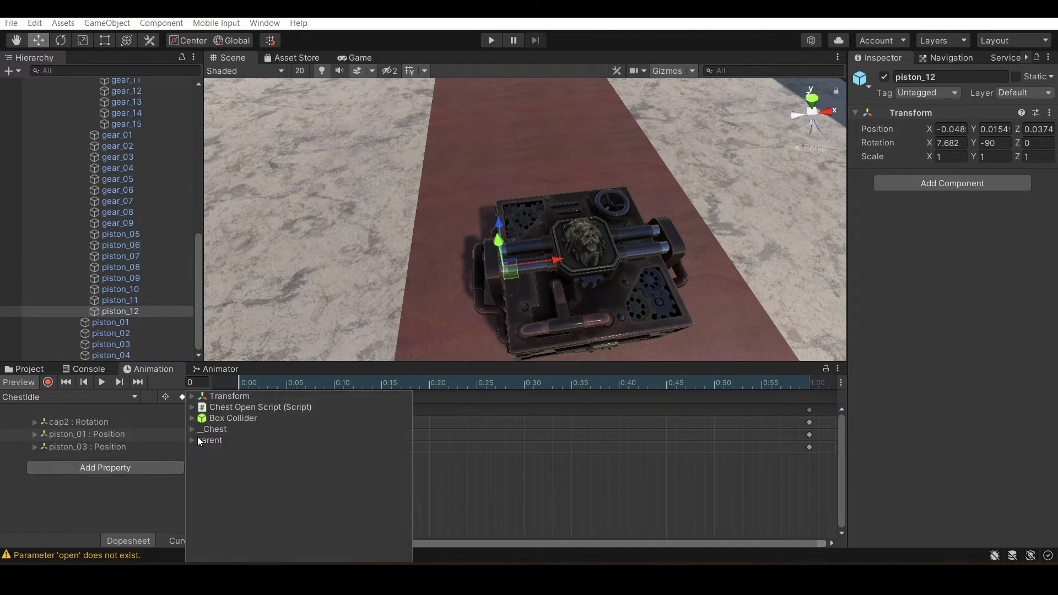
{"action": "left_click", "coordinate": [192, 440]}
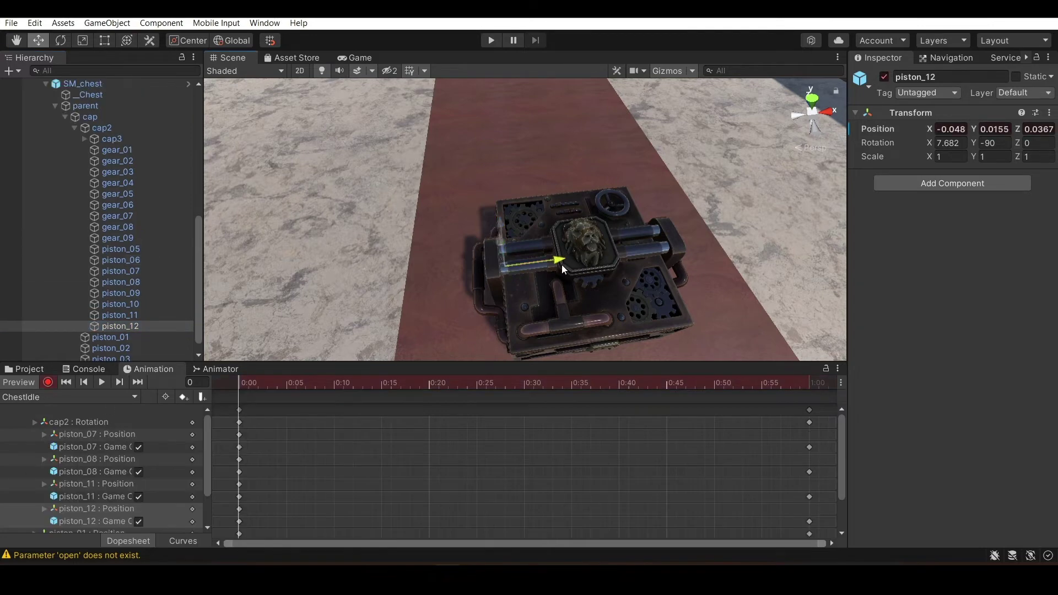
{"action": "scroll", "coordinate": [567, 269], "scroll_direction": "up", "scroll_amount": 6}
{"action": "scroll", "coordinate": [574, 267], "scroll_direction": "down", "scroll_amount": 6}
{"action": "scroll", "coordinate": [574, 266], "scroll_direction": "up", "scroll_amount": 4}
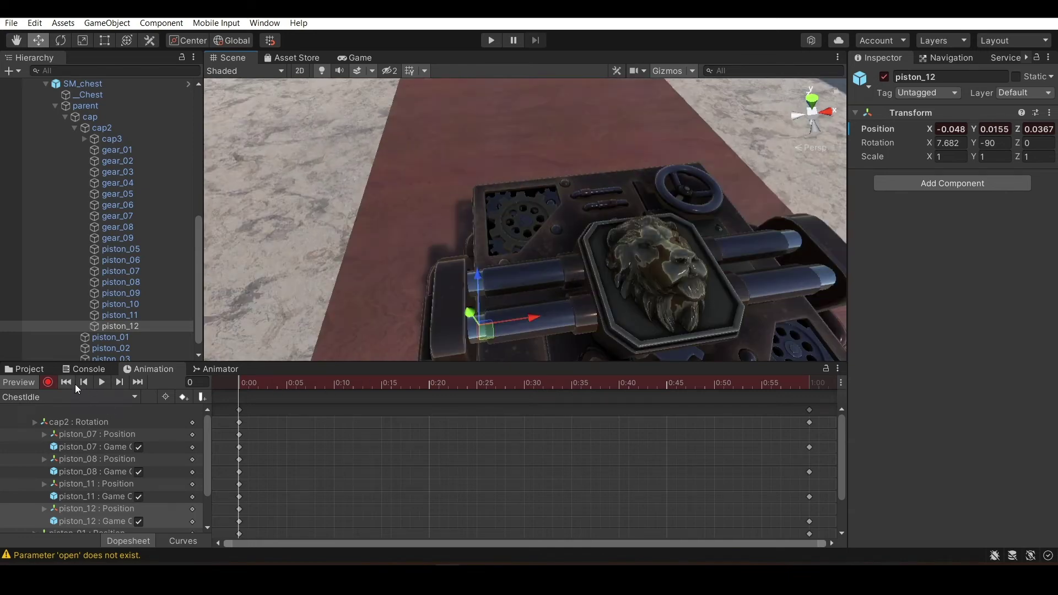
{"action": "left_click", "coordinate": [48, 382]}
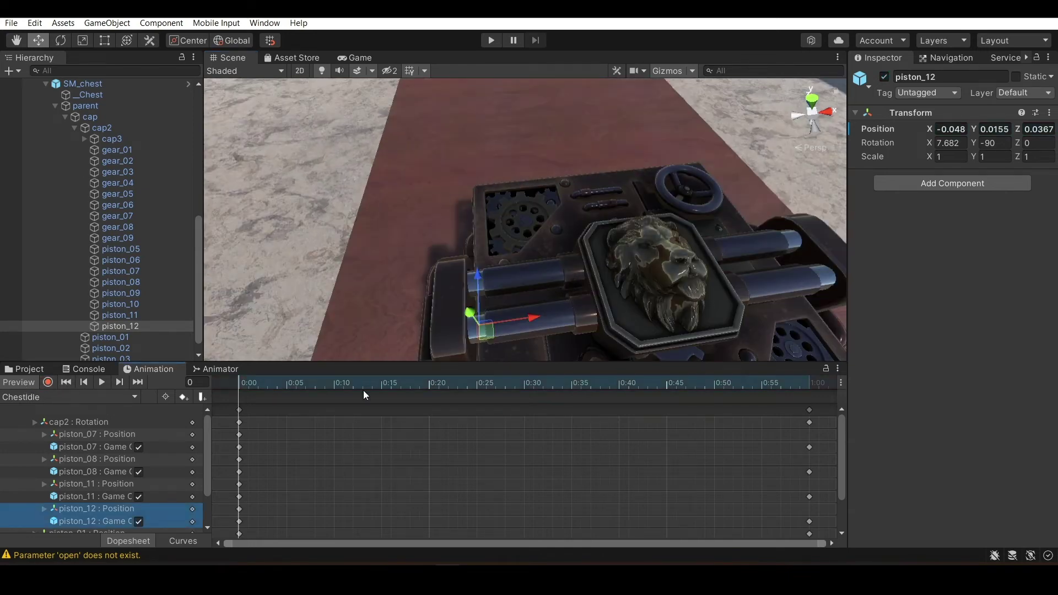
Copy the frame 0 Position keys of piston_07, piston_08, piston_11 and piston_12 to frame 60 of the ChestIdle clip
{"action": "left_click", "coordinate": [240, 434]}
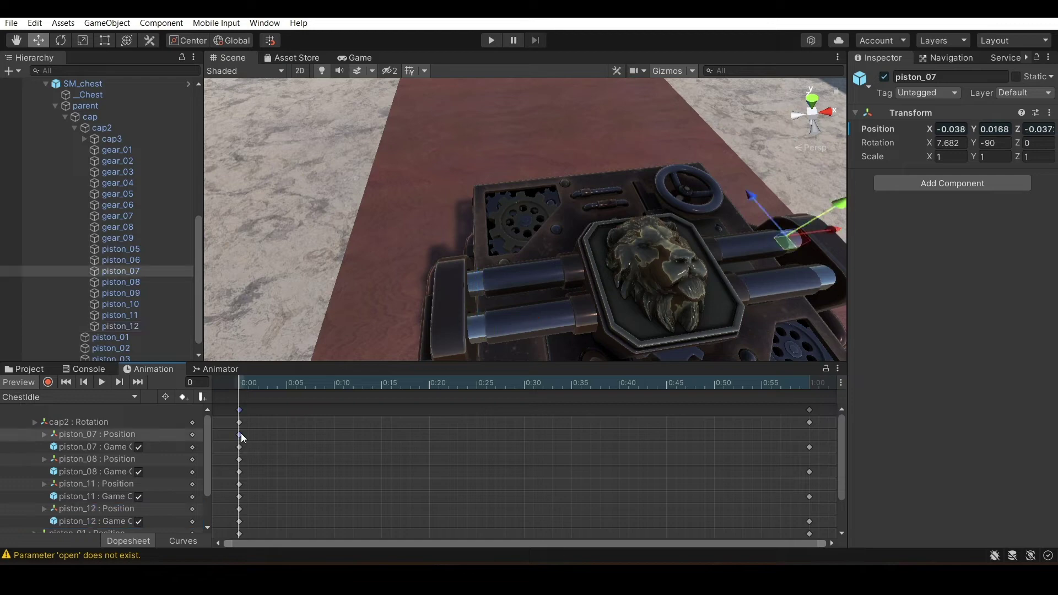
{"action": "left_click", "coordinate": [239, 459], "text": "shift"}
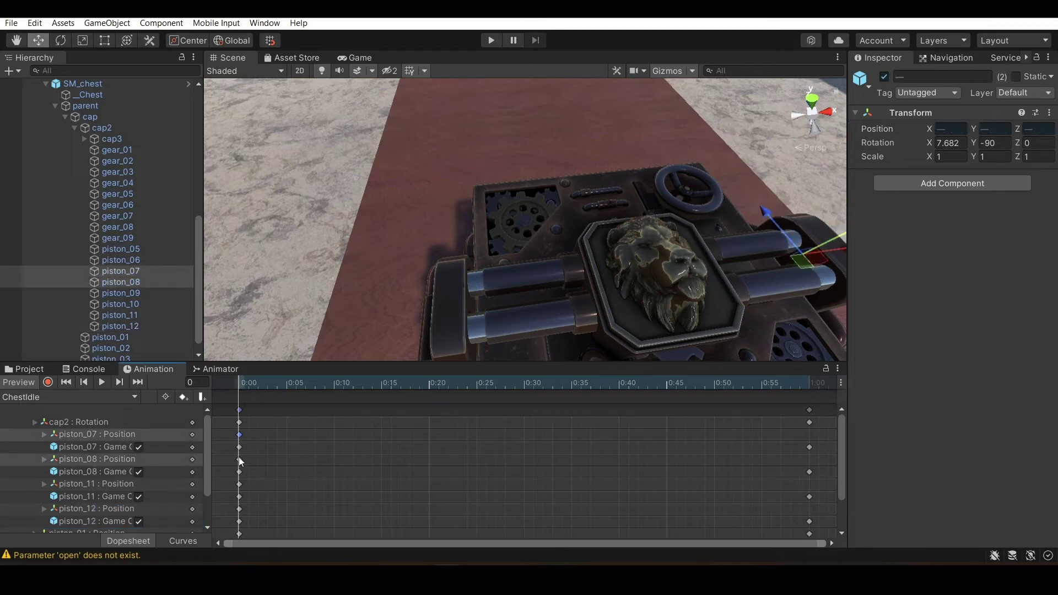
{"action": "left_click", "coordinate": [239, 484], "text": "shift"}
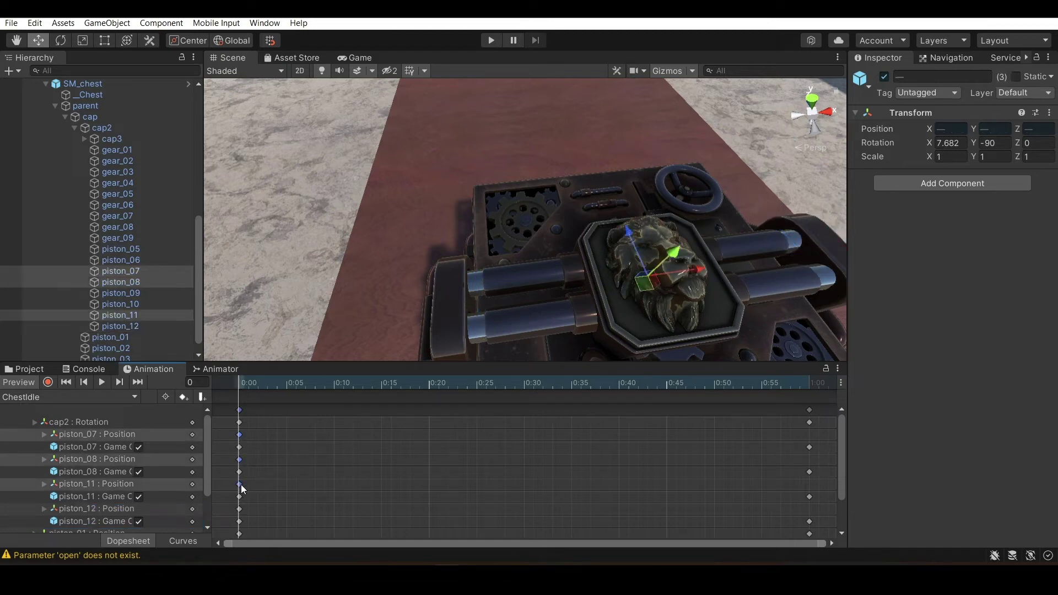
{"action": "left_click", "coordinate": [239, 508], "text": "shift"}
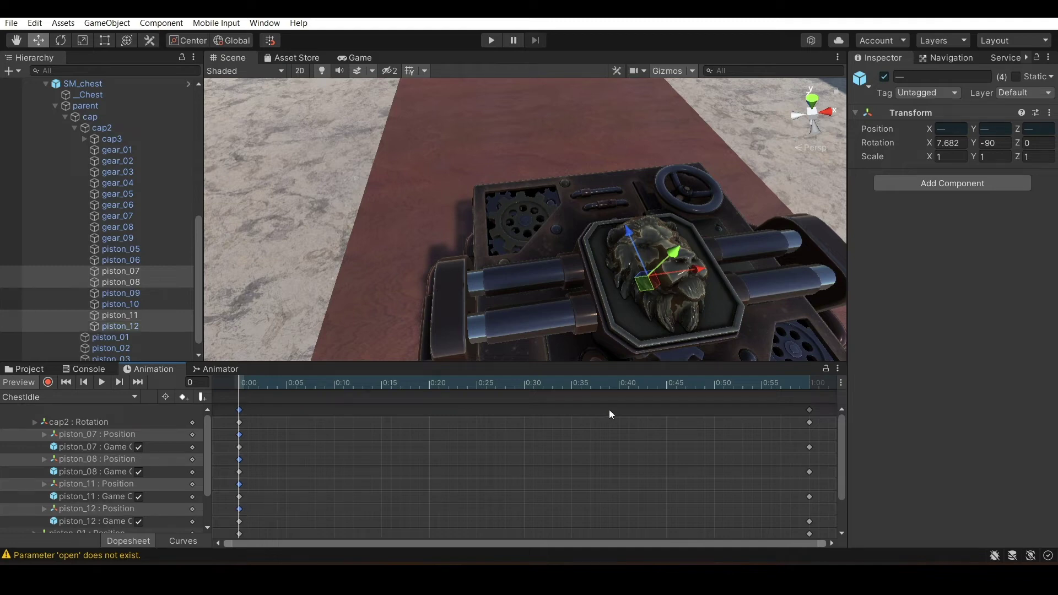
{"action": "left_click", "coordinate": [815, 385]}
{"action": "key", "text": "ctrl+v"}
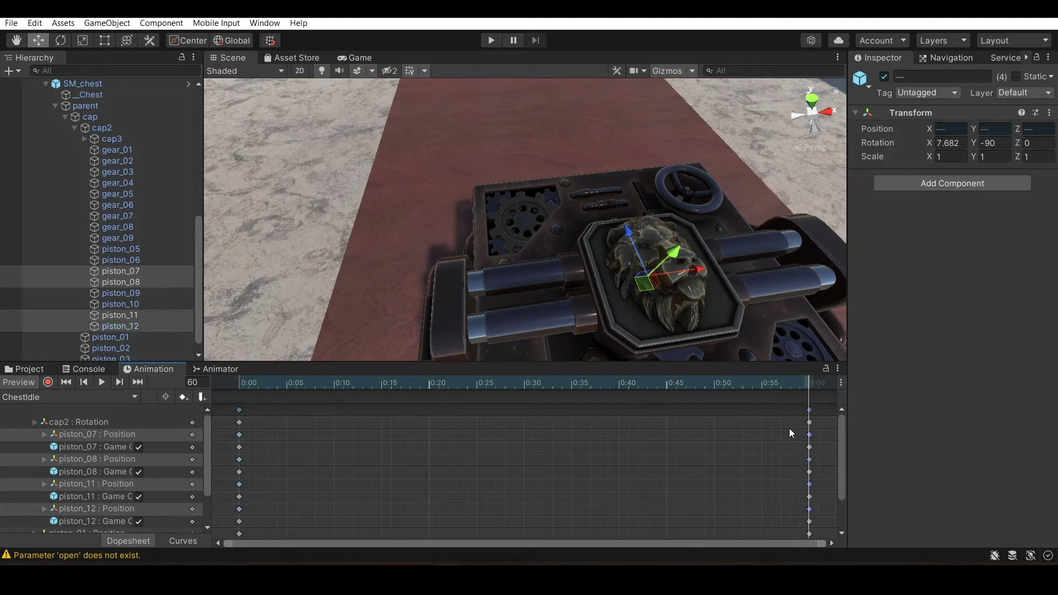
Scrub the ChestIdle clip and copy all of its keys at frame 0
{"action": "left_click", "coordinate": [642, 437]}
{"action": "left_click_drag", "start_coordinate": [295, 384], "coordinate": [353, 449]}
{"action": "left_click", "coordinate": [240, 410]}
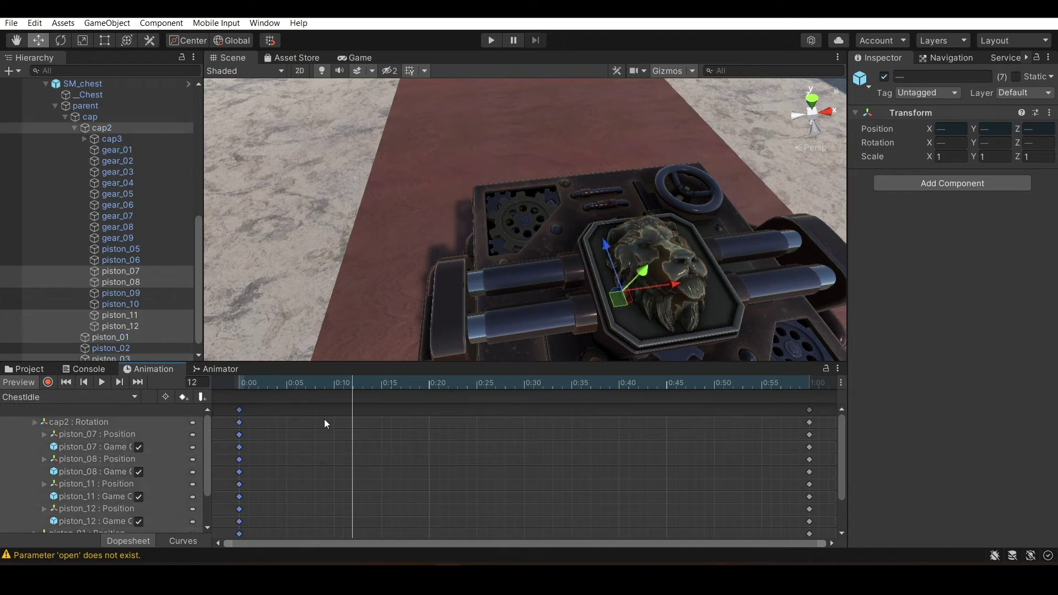
Create a new animation clip for the chest, saved as ChestOpen in the Sounds folder
{"action": "left_click", "coordinate": [87, 398]}
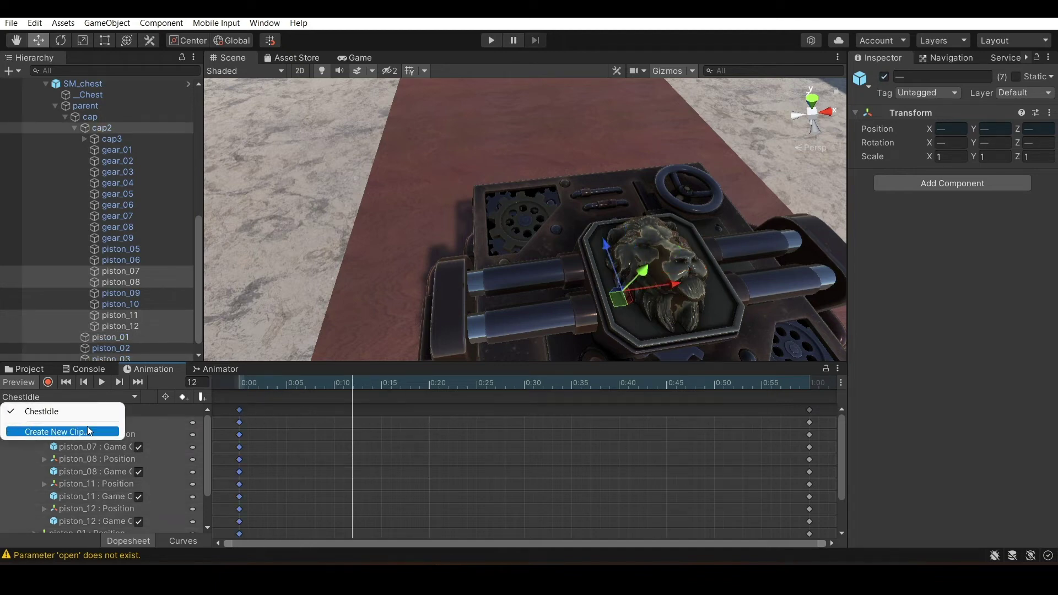
{"action": "left_click", "coordinate": [55, 430]}
{"action": "type", "text": "Ches"}
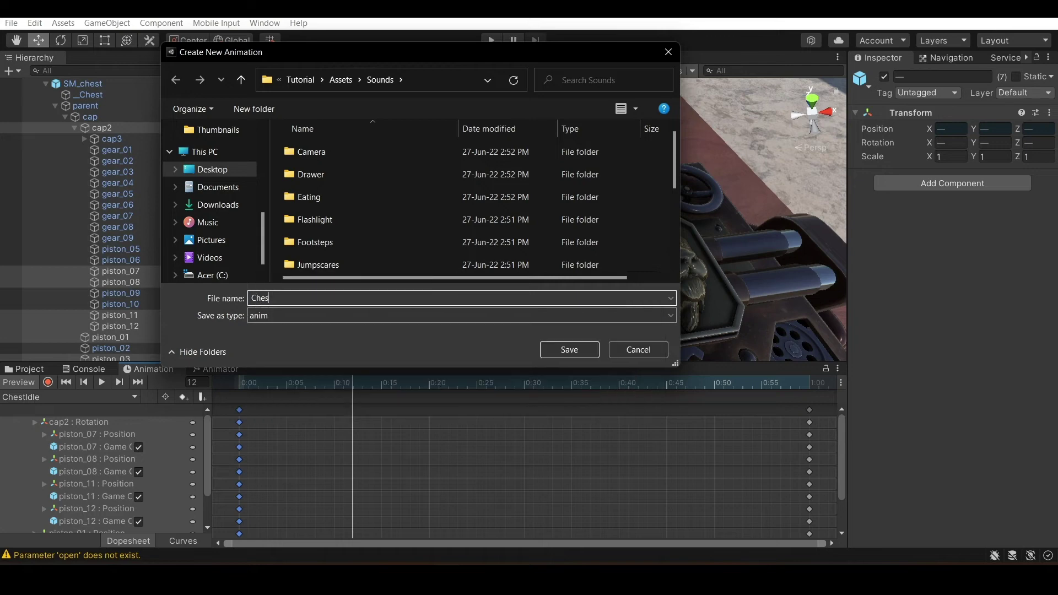
{"action": "type", "text": "tOpen"}
{"action": "key", "text": "Return"}
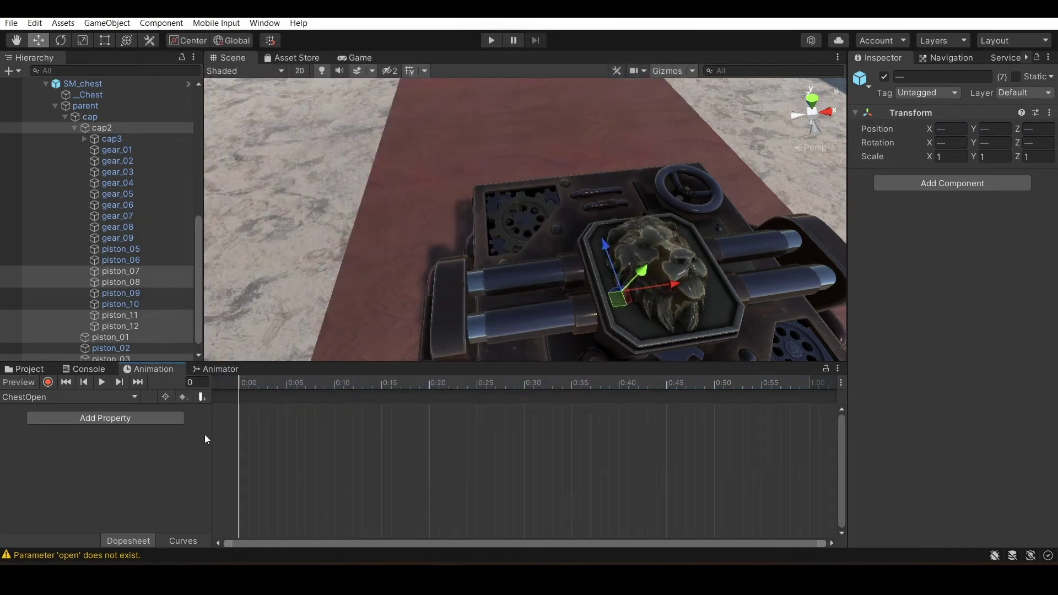
Paste the copied ChestIdle keys at frame 0 of the empty ChestOpen clip
{"action": "left_click", "coordinate": [156, 422]}
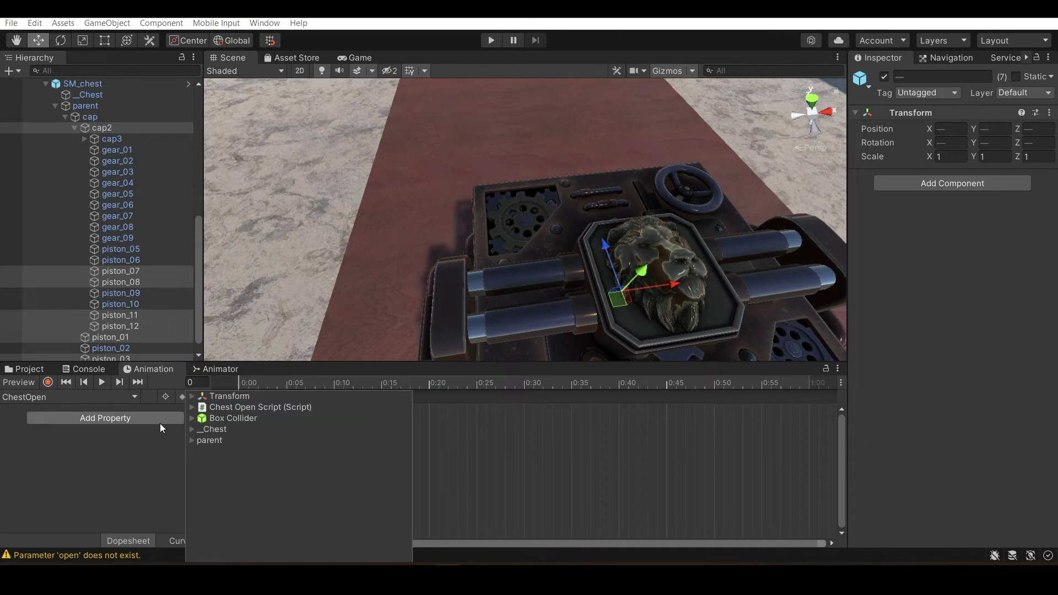
{"action": "left_click", "coordinate": [129, 457]}
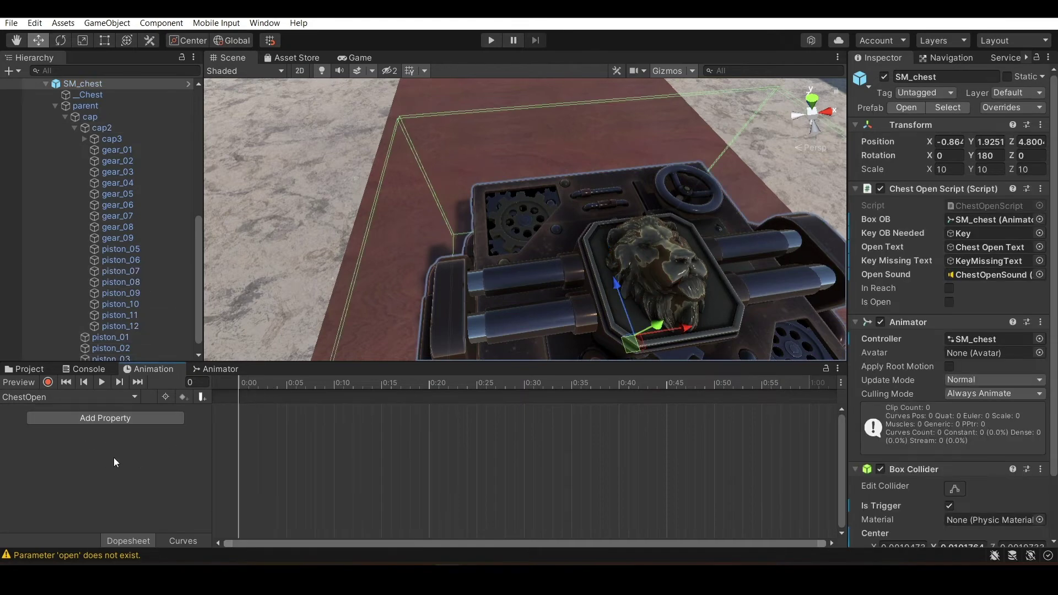
{"action": "key", "text": "ctrl+v"}
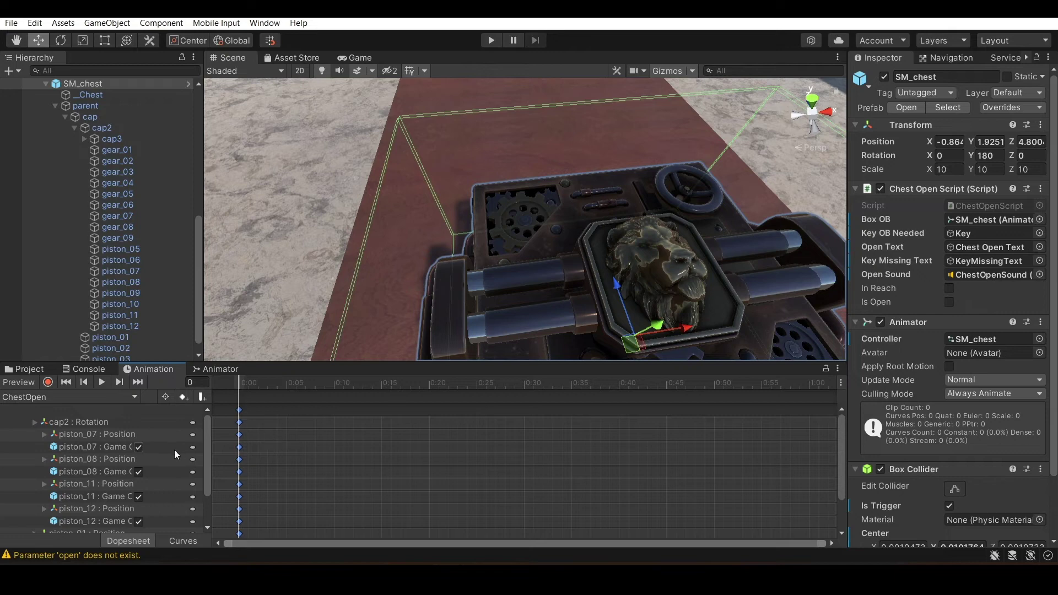
Show the chest close up from the front and move the ChestOpen playhead to frame 60
{"action": "key", "text": "f"}
{"action": "scroll", "coordinate": [415, 252], "scroll_direction": "up", "scroll_amount": 3}
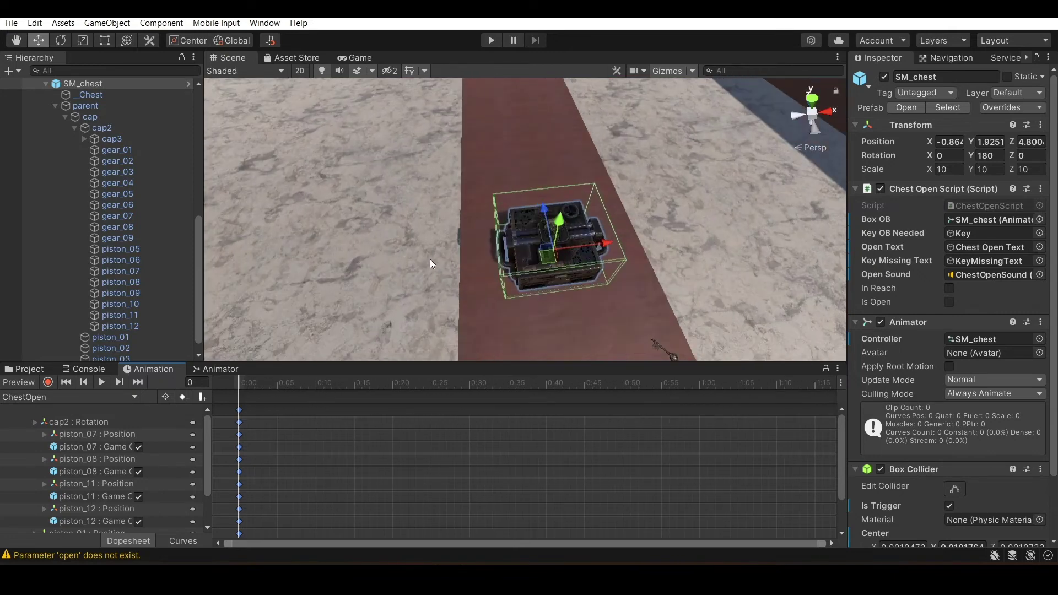
{"action": "left_click_drag", "start_coordinate": [430, 259], "coordinate": [458, 211], "text": "alt"}
{"action": "scroll", "coordinate": [457, 210], "scroll_direction": "up", "scroll_amount": 2}
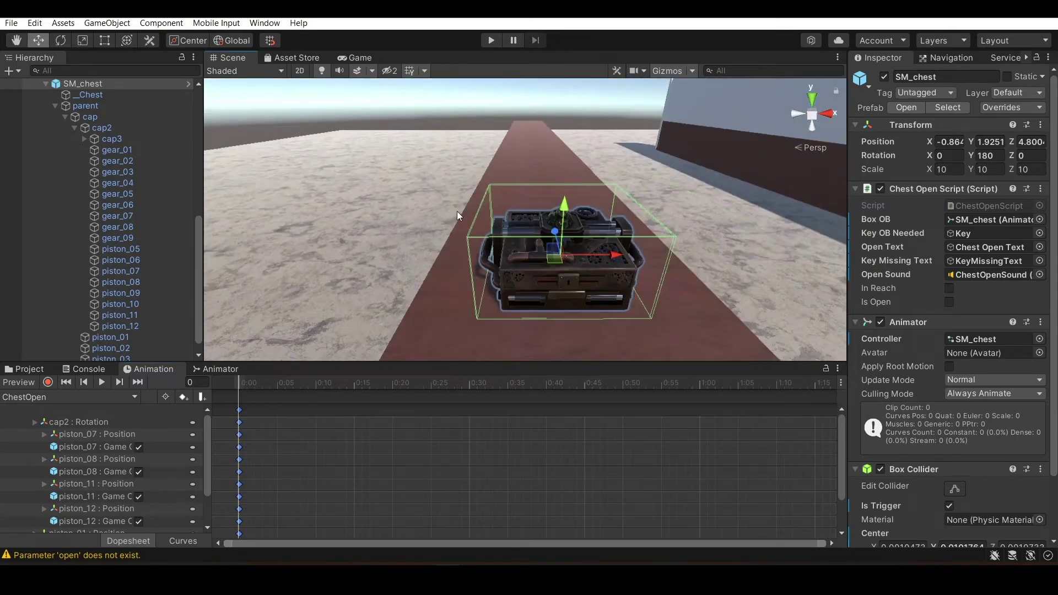
{"action": "scroll", "coordinate": [457, 211], "scroll_direction": "up", "scroll_amount": 2}
{"action": "scroll", "coordinate": [443, 183], "scroll_direction": "up", "scroll_amount": 3}
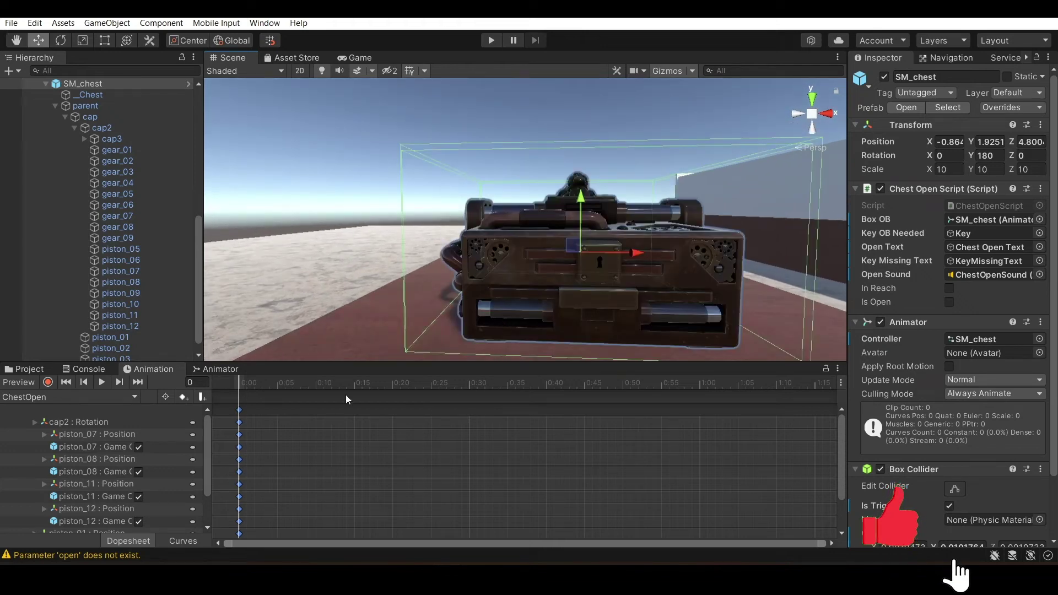
{"action": "left_click", "coordinate": [392, 388]}
{"action": "left_click_drag", "start_coordinate": [392, 388], "coordinate": [698, 438]}
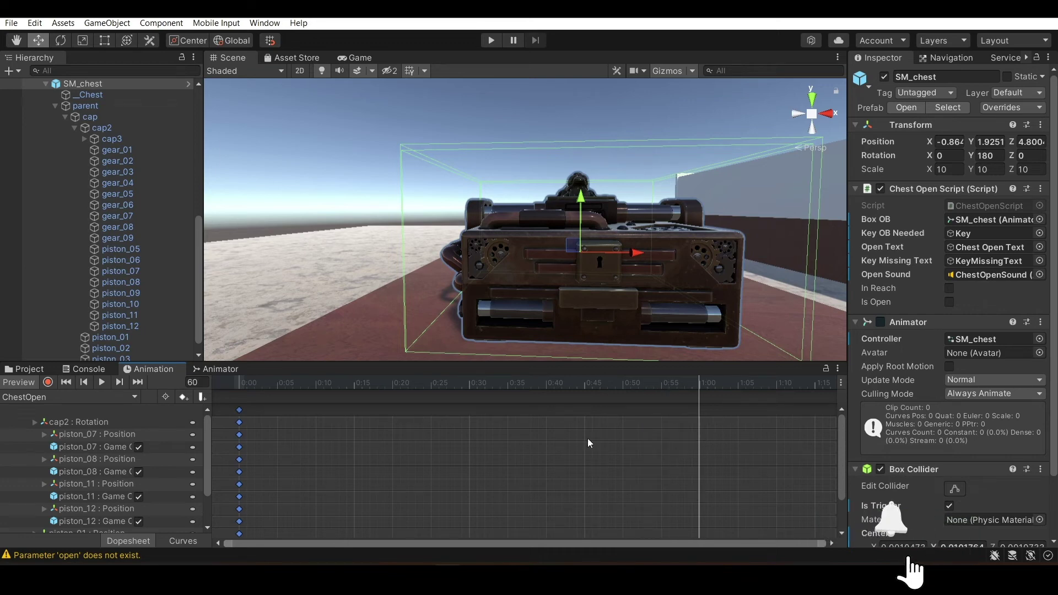
Try to slide piston_01 and piston_03 inwards at frame 60 of the ChestOpen clip with recording off
{"action": "scroll", "coordinate": [75, 455], "scroll_direction": "down", "scroll_amount": 3}
{"action": "left_click", "coordinate": [99, 486]}
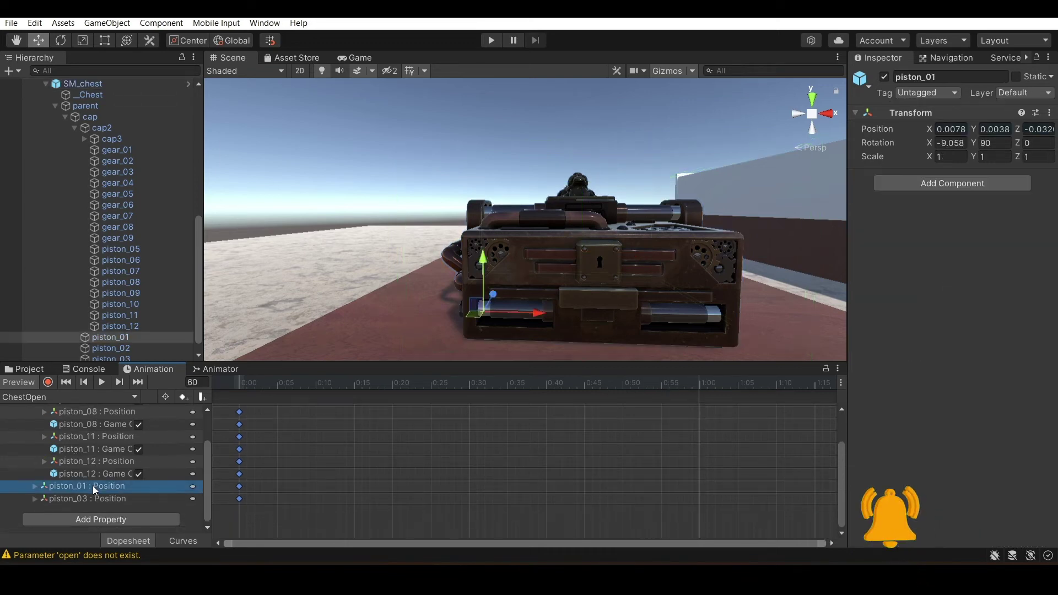
{"action": "left_click_drag", "start_coordinate": [541, 314], "coordinate": [556, 319]}
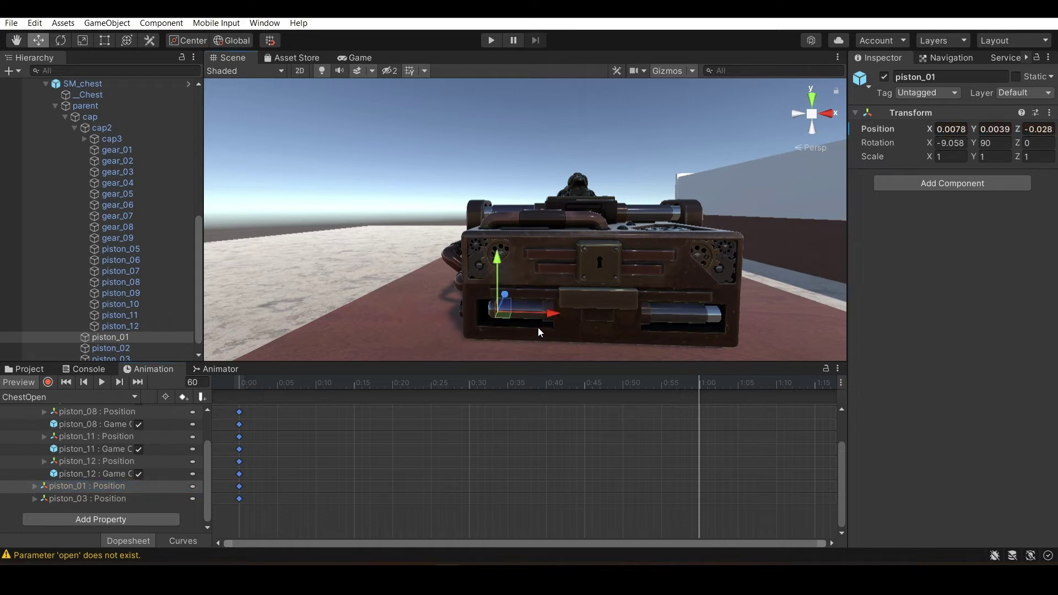
{"action": "left_click", "coordinate": [156, 504]}
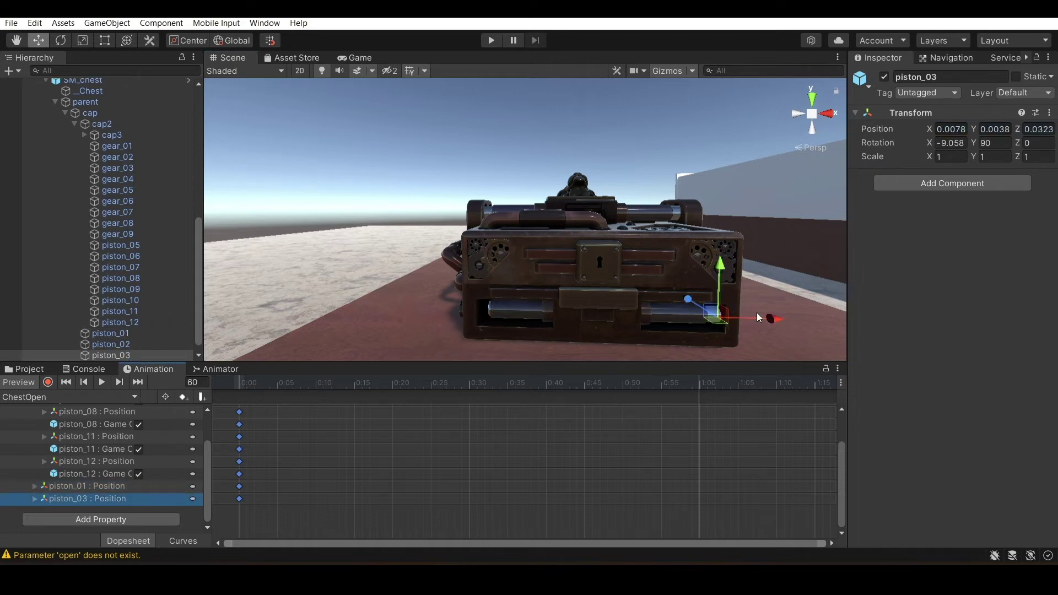
{"action": "left_click_drag", "start_coordinate": [775, 320], "coordinate": [604, 289]}
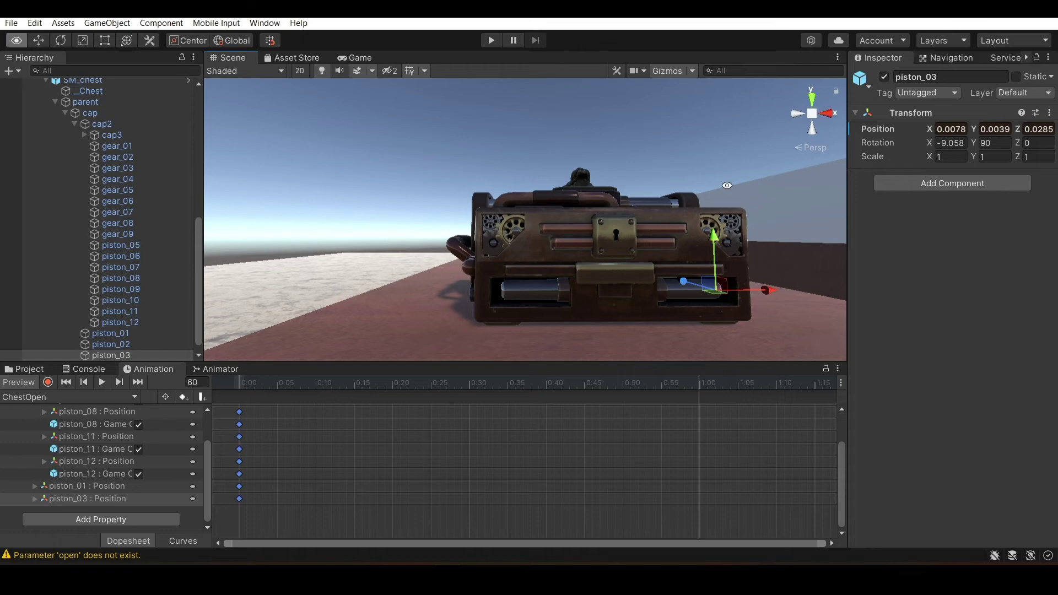
Record frame 60 keys in the ChestOpen clip with piston_03 slid inwards to Z 0.0285 and piston_01 to about Z -0.028
{"action": "left_click_drag", "start_coordinate": [727, 185], "coordinate": [593, 386], "text": "alt"}
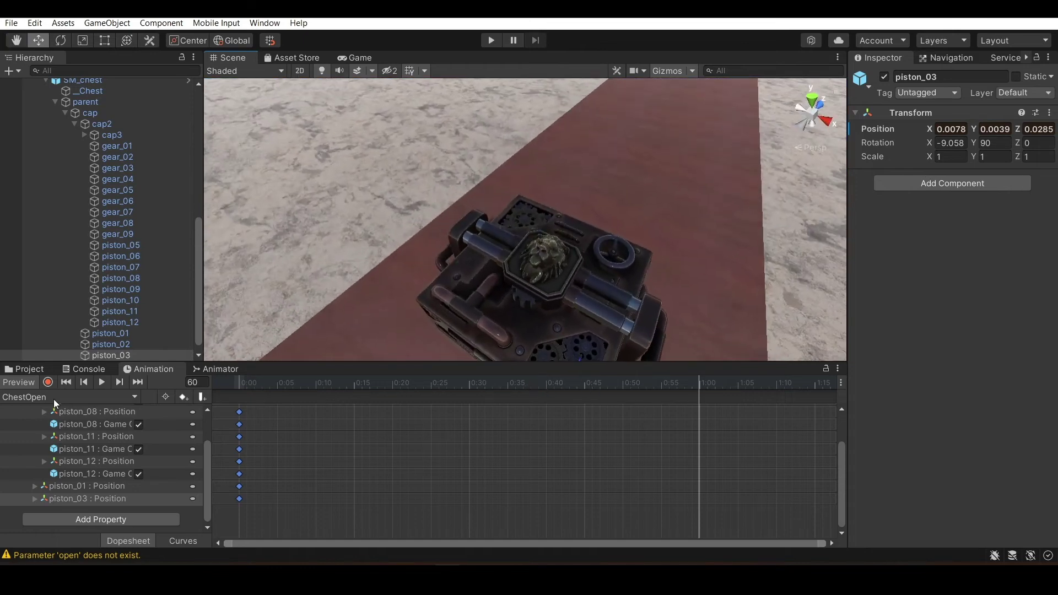
{"action": "left_click_drag", "start_coordinate": [382, 283], "coordinate": [444, 109], "text": "alt"}
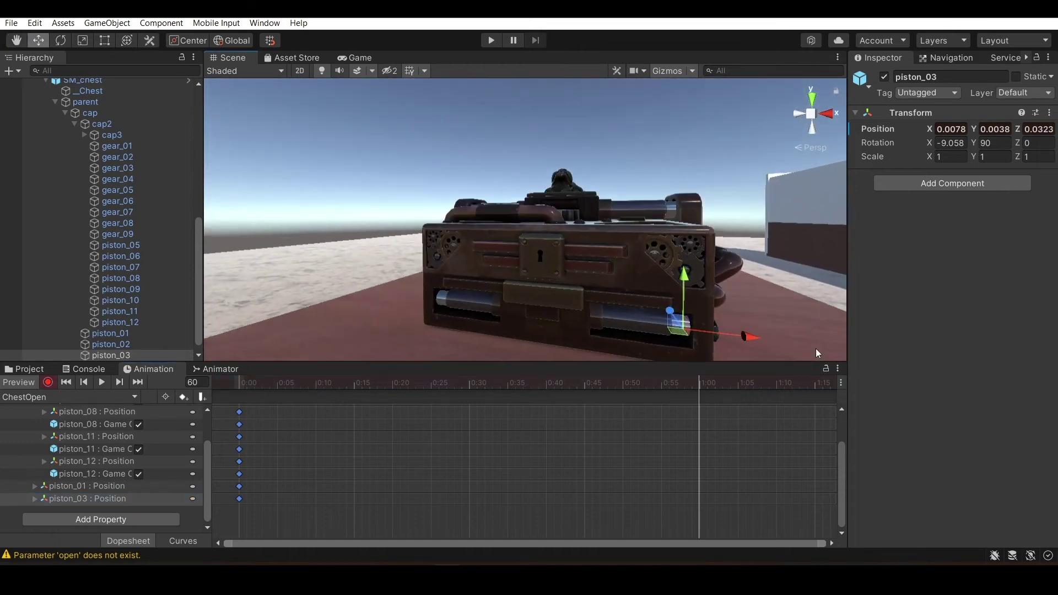
{"action": "left_click_drag", "start_coordinate": [752, 337], "coordinate": [730, 334]}
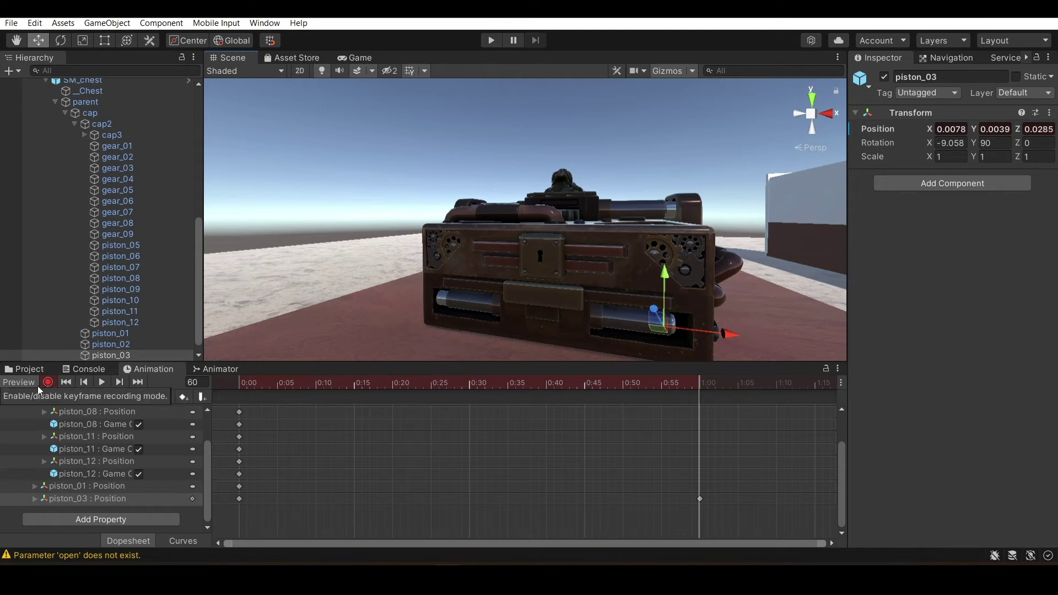
{"action": "left_click", "coordinate": [134, 486]}
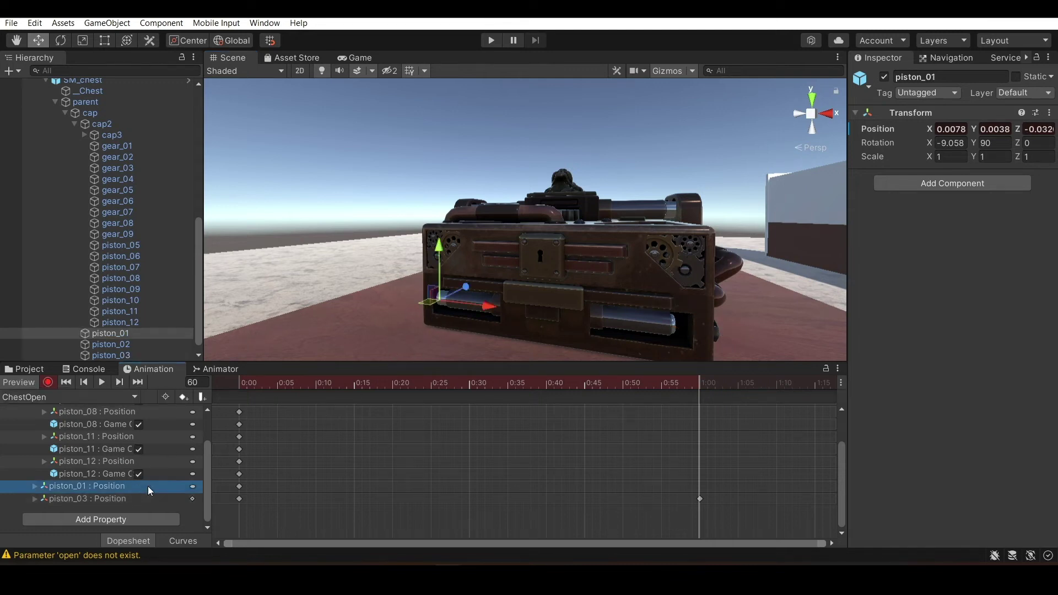
{"action": "mouse_move", "coordinate": [510, 312]}
{"action": "left_mouse_down"}
{"action": "mouse_move", "coordinate": [496, 312]}
{"action": "mouse_move", "coordinate": [505, 309]}
{"action": "left_mouse_up"}
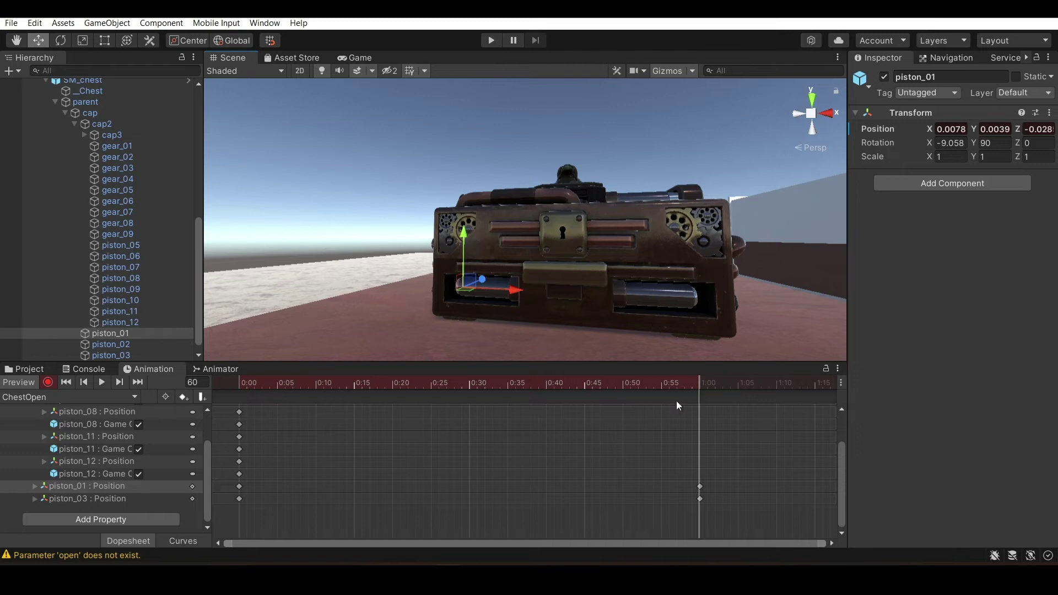
{"action": "left_click_drag", "start_coordinate": [636, 379], "coordinate": [701, 413]}
{"action": "scroll", "coordinate": [753, 420], "scroll_direction": "down", "scroll_amount": 3}
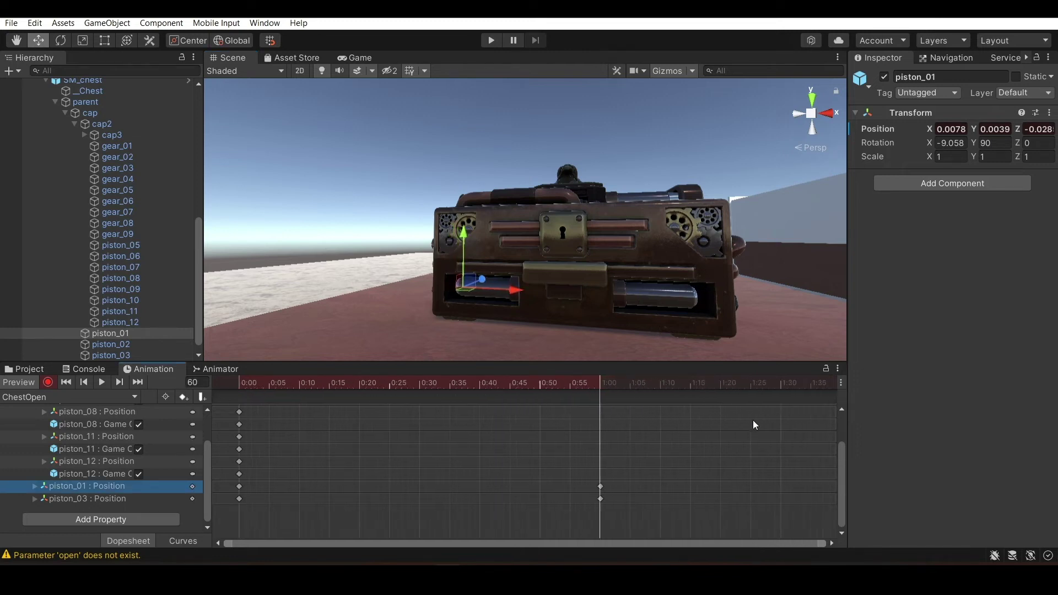
Copy the frame 0 keys of cap2 and pistons 07, 08, 11 and 12 to frame 60 of the ChestOpen clip
{"action": "scroll", "coordinate": [633, 421], "scroll_direction": "down", "scroll_amount": 1}
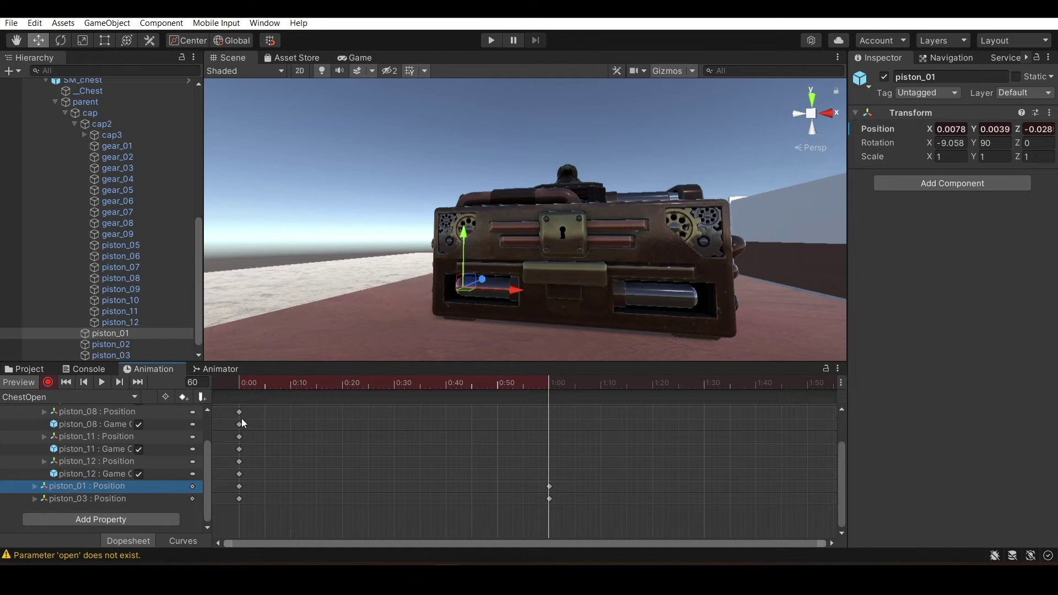
{"action": "scroll", "coordinate": [266, 425], "scroll_direction": "up", "scroll_amount": 2}
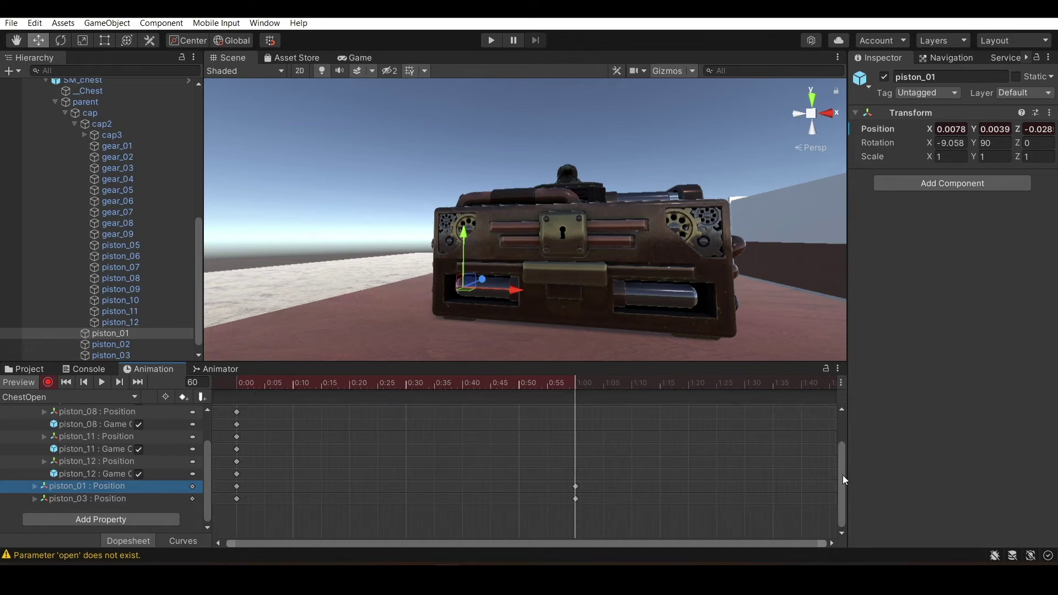
{"action": "left_click_drag", "start_coordinate": [843, 479], "coordinate": [844, 429]}
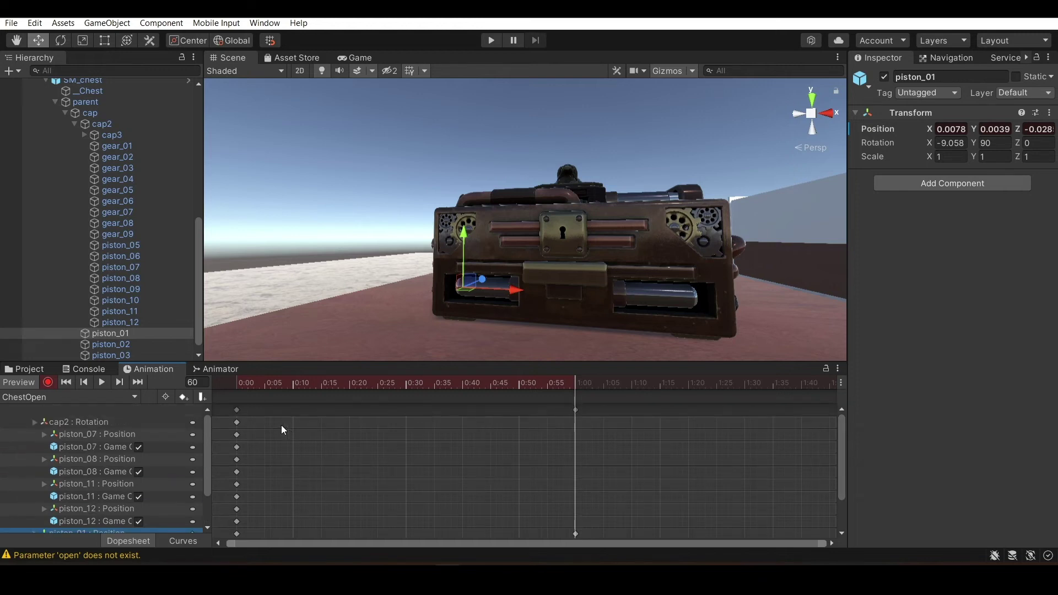
{"action": "left_click_drag", "start_coordinate": [271, 417], "coordinate": [231, 521]}
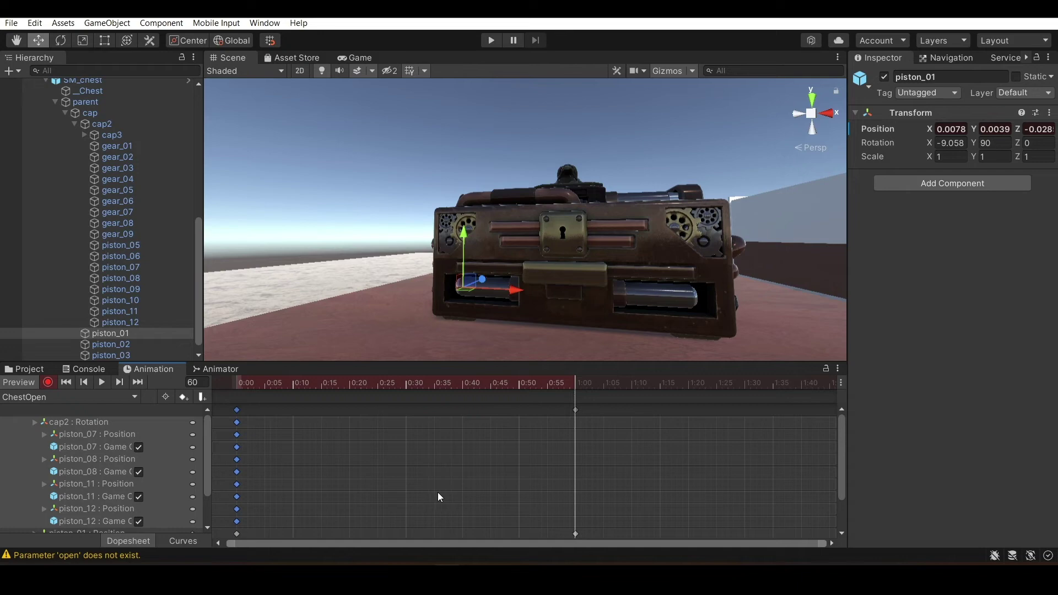
{"action": "key", "text": "ctrl+v"}
Record frame 120 position keys in the ChestOpen clip with piston_07 and piston_08 slid inwards towards the lion head
{"action": "scroll", "coordinate": [635, 445], "scroll_direction": "down", "scroll_amount": 5}
{"action": "left_click_drag", "start_coordinate": [602, 385], "coordinate": [738, 389]}
{"action": "left_click_drag", "start_coordinate": [719, 238], "coordinate": [233, 412], "text": "alt"}
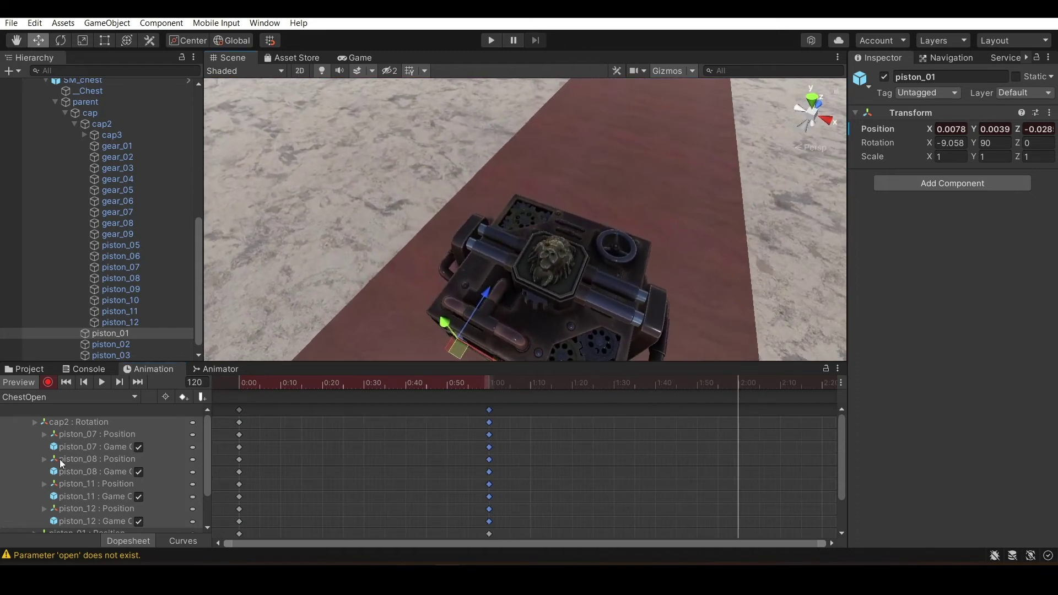
{"action": "left_click", "coordinate": [82, 435]}
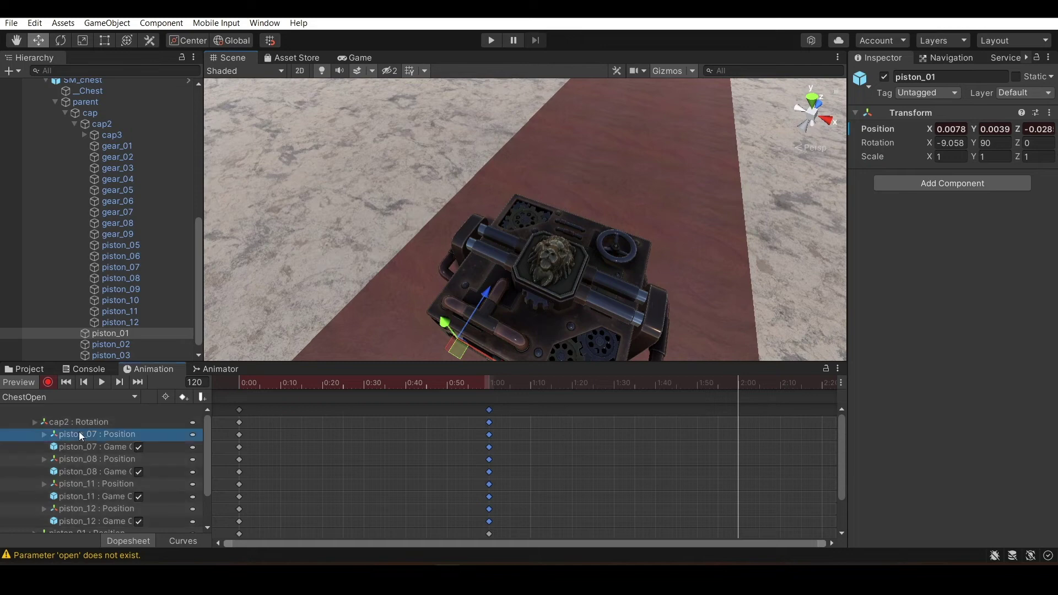
{"action": "left_click", "coordinate": [103, 458], "text": "shift"}
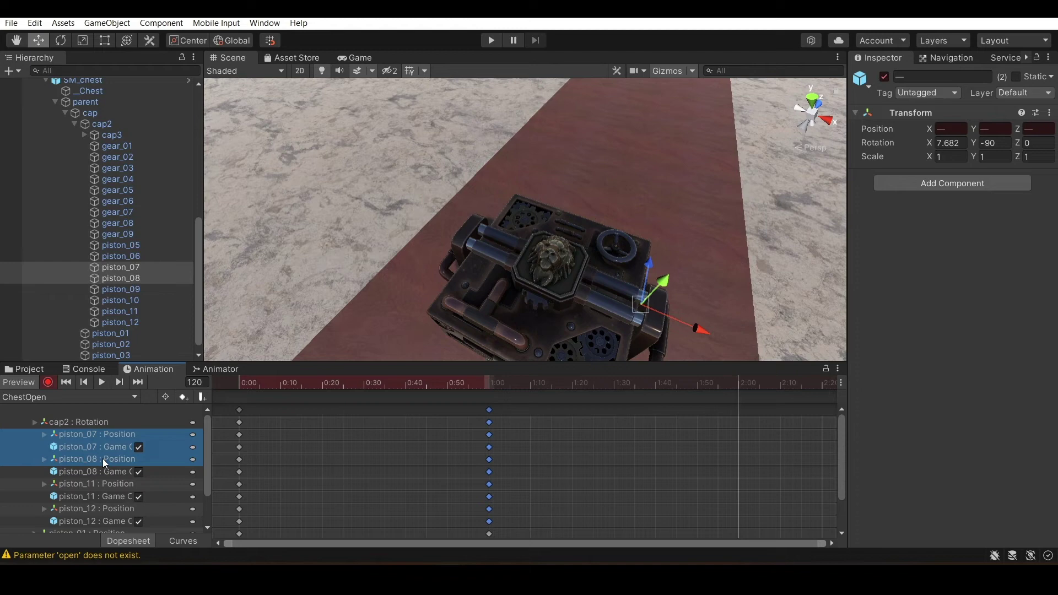
{"action": "left_click", "coordinate": [106, 435]}
{"action": "left_click", "coordinate": [121, 459], "text": "ctrl"}
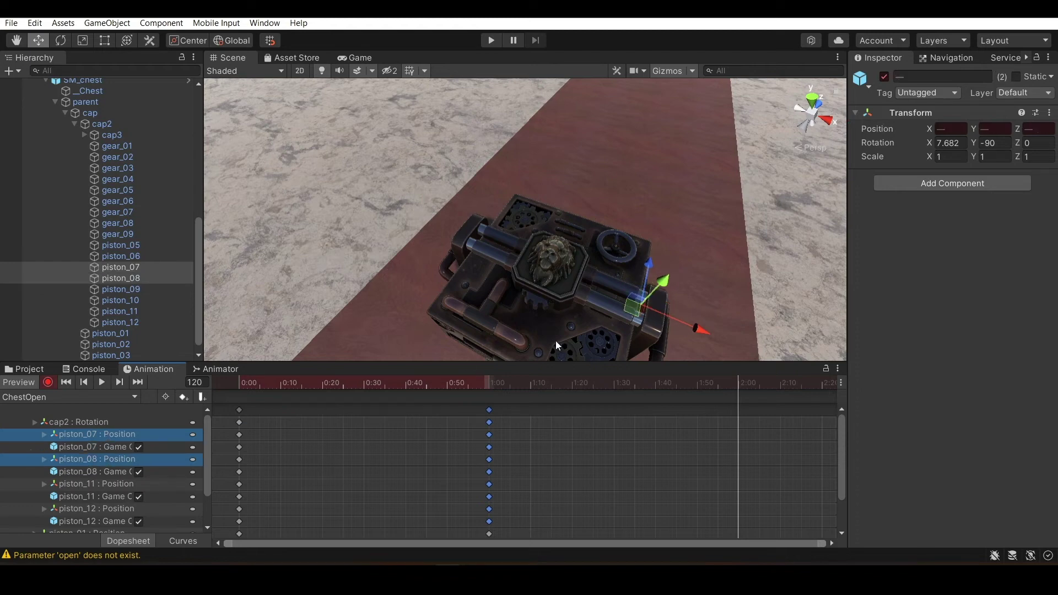
{"action": "left_click_drag", "start_coordinate": [704, 330], "coordinate": [686, 334]}
Record frame 120 position keys with piston_11 and piston_12 slid inwards from the opposite side of the lid
{"action": "left_click", "coordinate": [101, 485]}
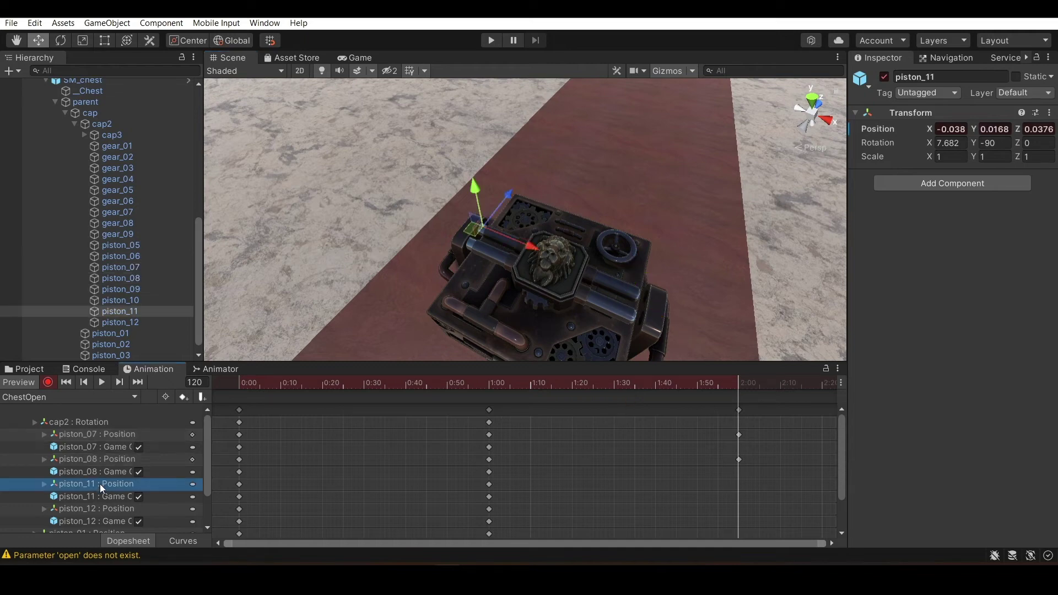
{"action": "left_click", "coordinate": [110, 510], "text": "ctrl"}
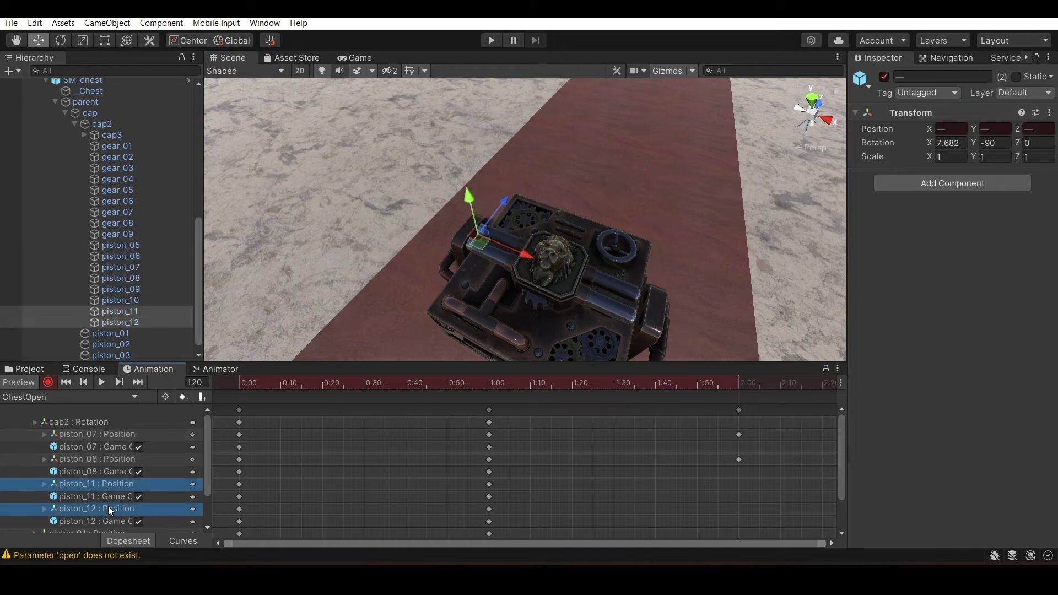
{"action": "left_click_drag", "start_coordinate": [523, 261], "coordinate": [551, 269]}
Copy the cap2 rotation key from frame 60 to frame 120 of the ChestOpen clip
{"action": "left_click_drag", "start_coordinate": [628, 269], "coordinate": [619, 328], "text": "alt"}
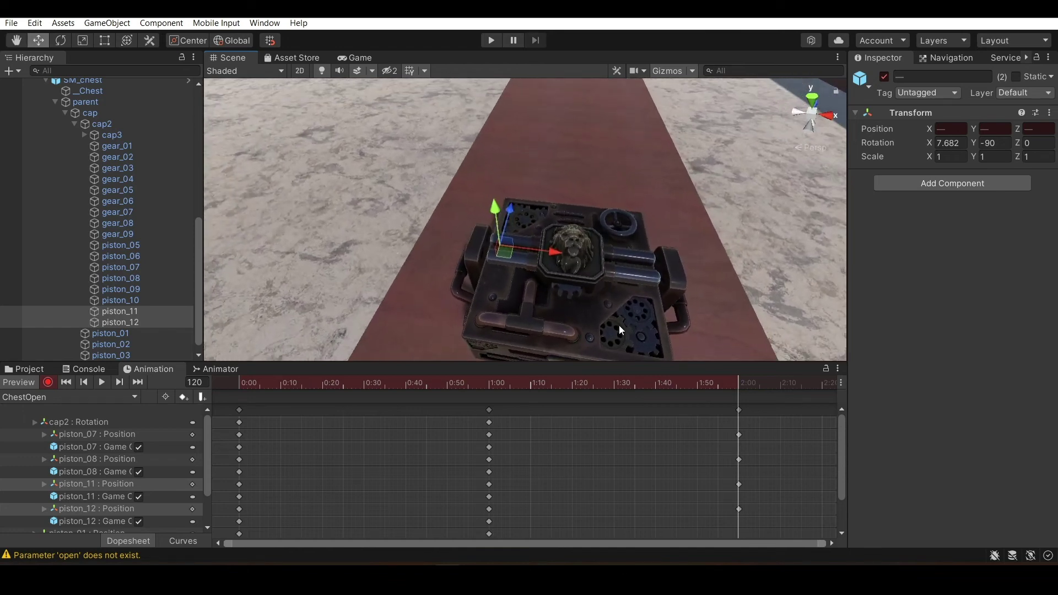
{"action": "left_click", "coordinate": [489, 422]}
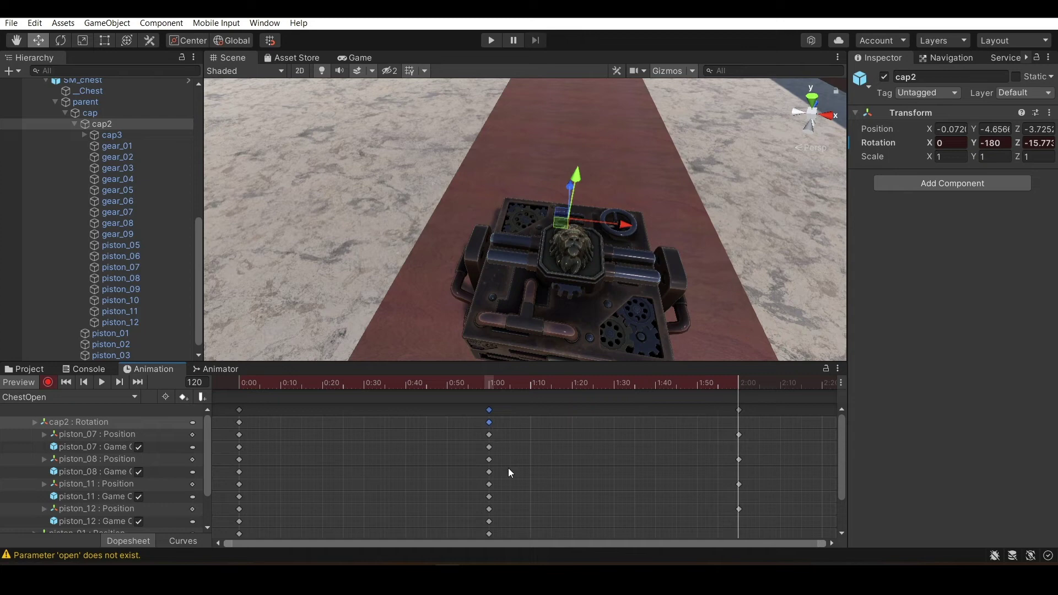
{"action": "left_click", "coordinate": [130, 423]}
{"action": "left_click", "coordinate": [490, 422]}
{"action": "key", "text": "ctrl+c"}
{"action": "key", "text": "alt+period"}
{"action": "key", "text": "ctrl+v"}
{"action": "scroll", "coordinate": [494, 451], "scroll_direction": "down", "scroll_amount": 2}
{"action": "scroll", "coordinate": [155, 488], "scroll_direction": "down", "scroll_amount": 2}
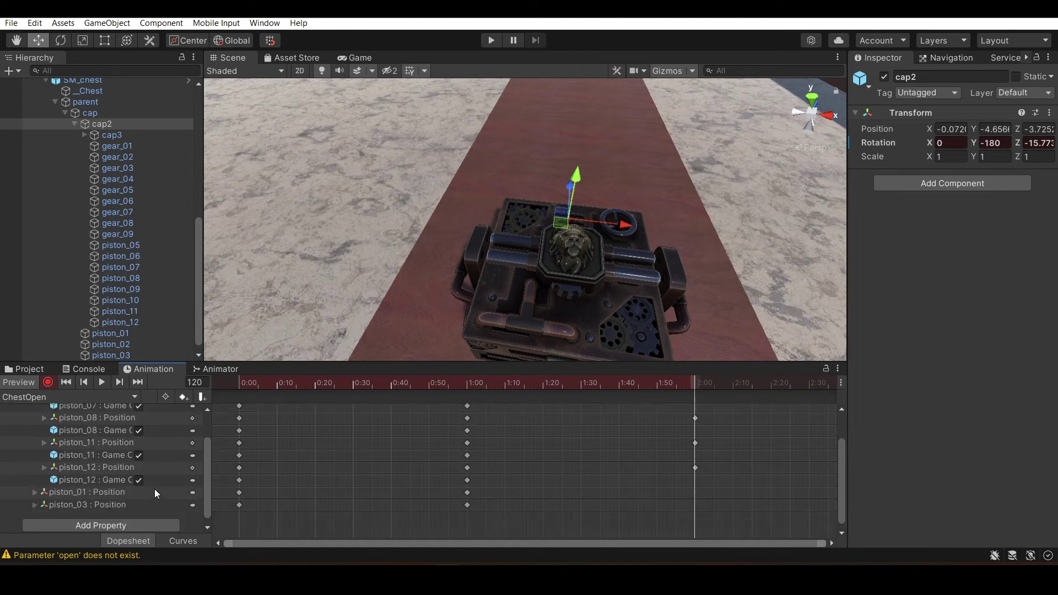
Record a cap2 rotation key at frame 180 with the lid swung open to about Z -85.95
{"action": "scroll", "coordinate": [156, 491], "scroll_direction": "up", "scroll_amount": 1}
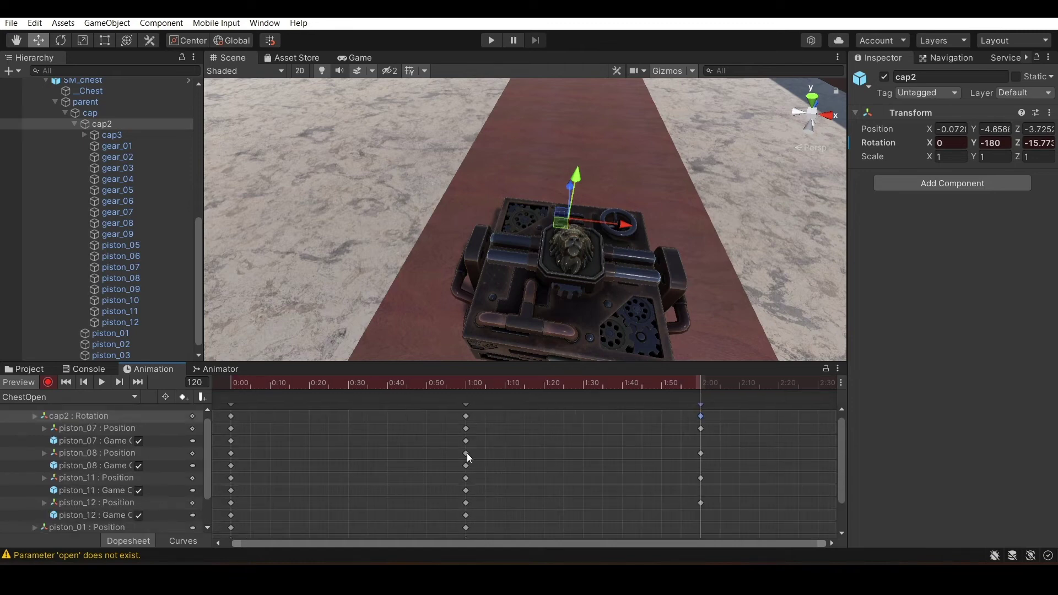
{"action": "scroll", "coordinate": [500, 480], "scroll_direction": "down", "scroll_amount": 1}
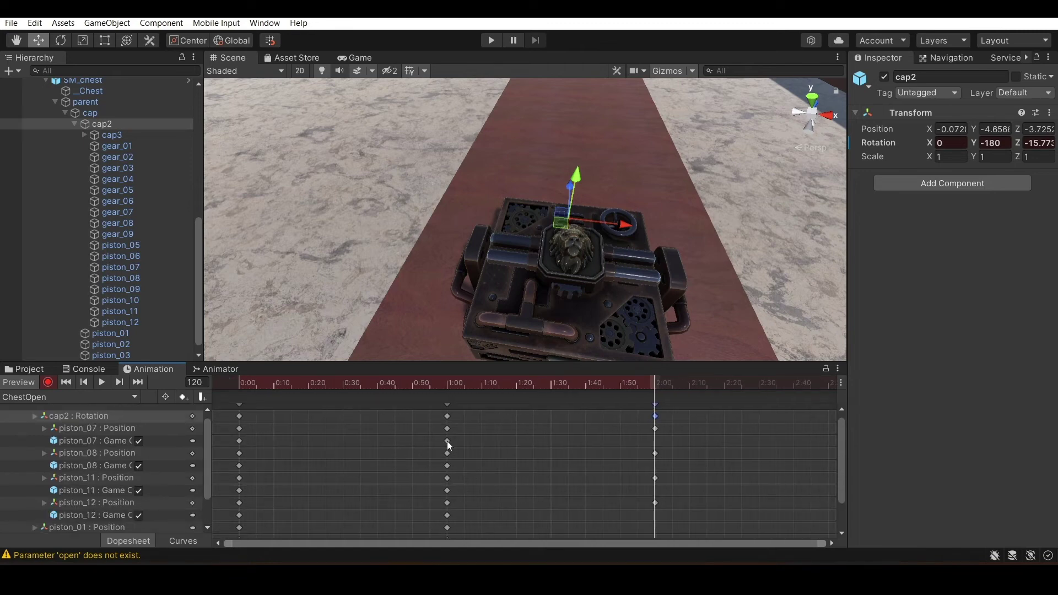
{"action": "scroll", "coordinate": [606, 425], "scroll_direction": "down", "scroll_amount": 2}
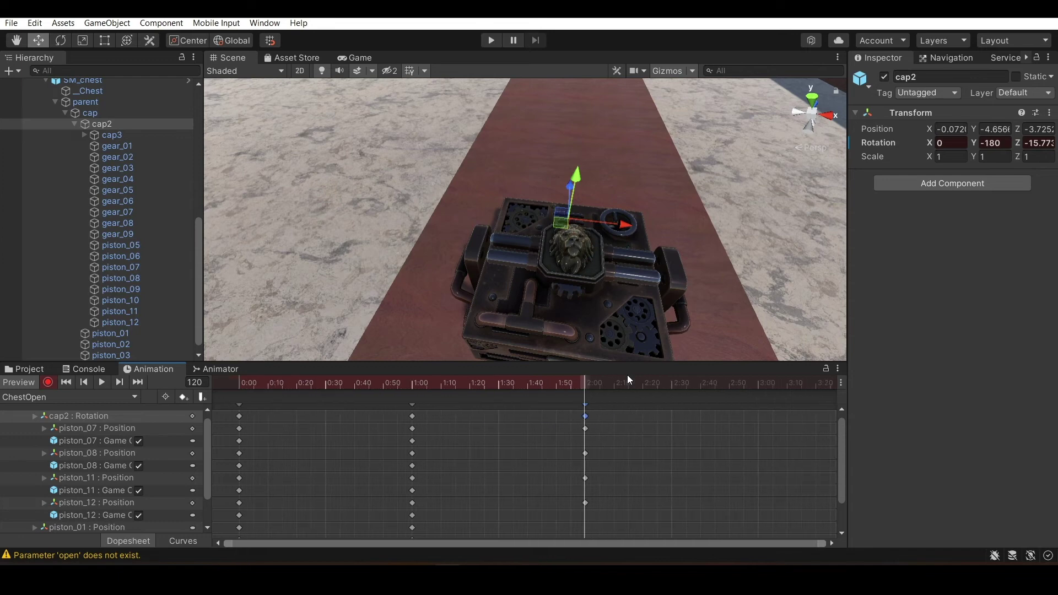
{"action": "left_click_drag", "start_coordinate": [682, 387], "coordinate": [758, 393]}
{"action": "key", "text": "e"}
{"action": "left_click_drag", "start_coordinate": [584, 191], "coordinate": [672, 217], "text": "alt"}
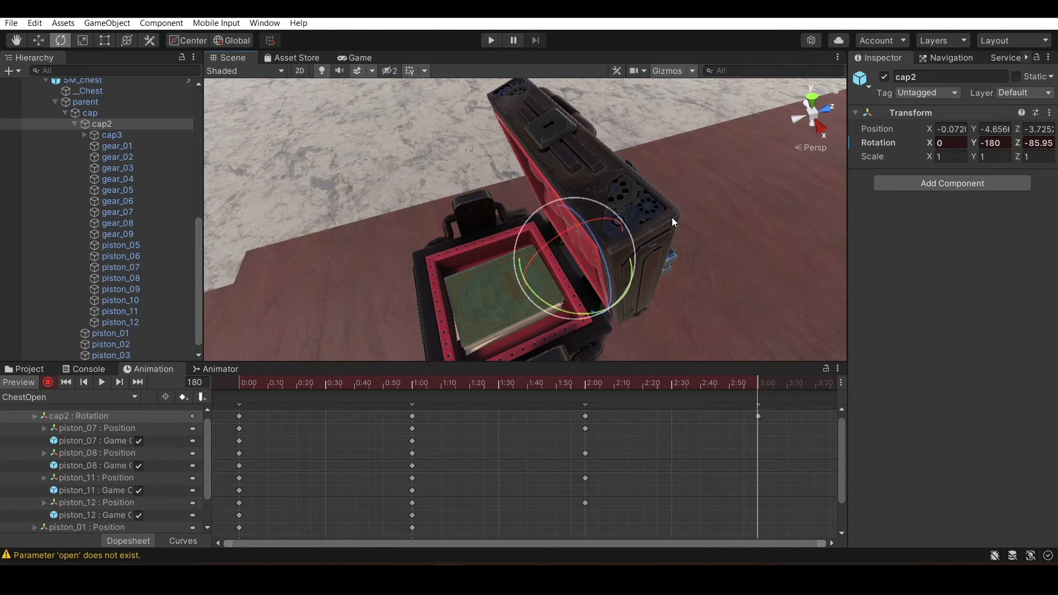
Play back the ChestOpen clip from frame 0 while viewing the chest from several angles, and turn keyframe recording off
{"action": "left_click_drag", "start_coordinate": [491, 387], "coordinate": [99, 422]}
{"action": "scroll", "coordinate": [398, 472], "scroll_direction": "down", "scroll_amount": 3}
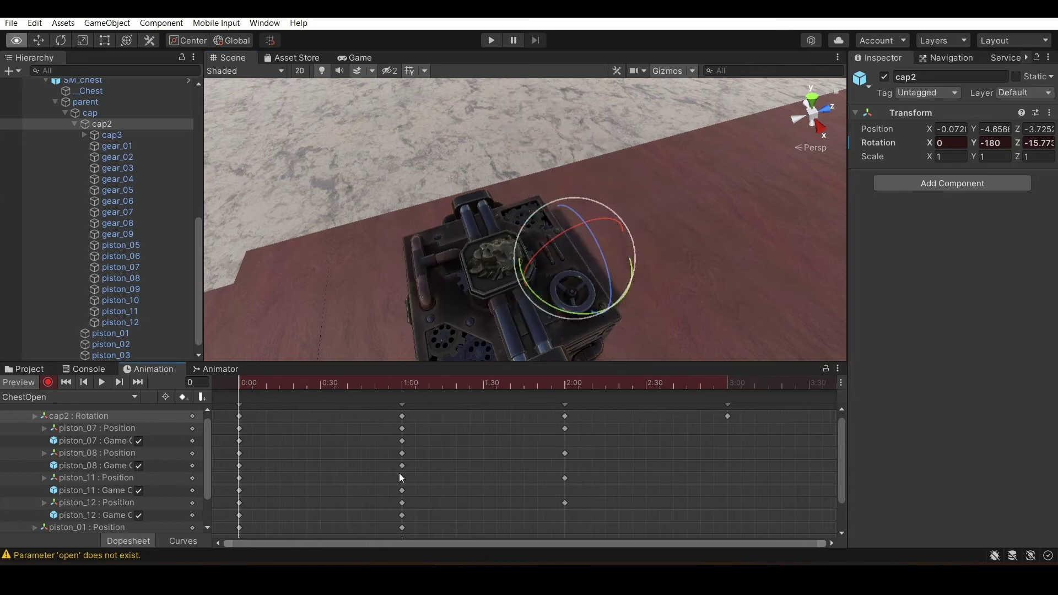
{"action": "left_click", "coordinate": [102, 382]}
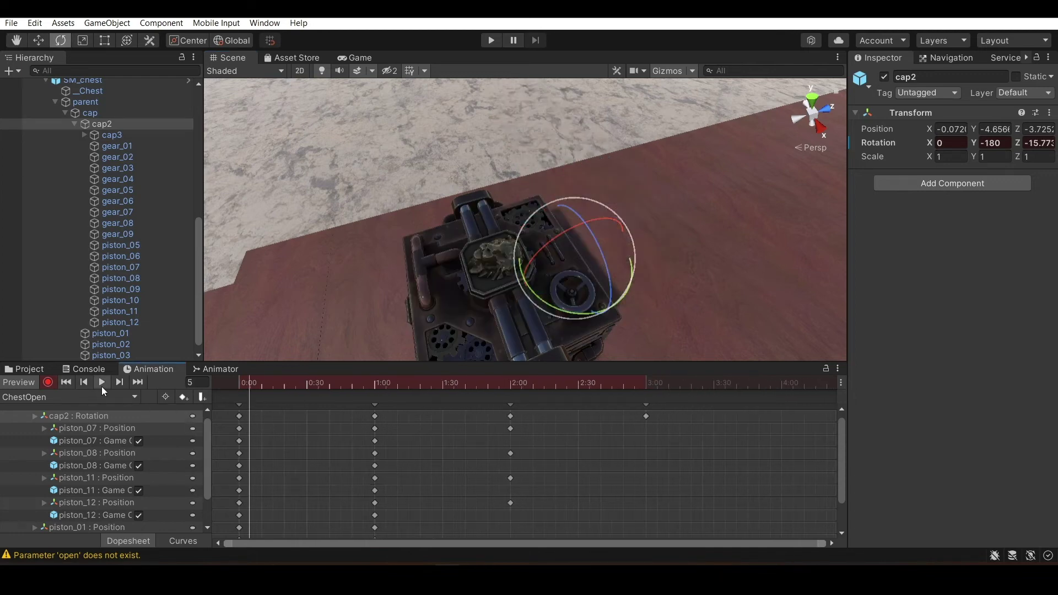
{"action": "left_click_drag", "start_coordinate": [395, 270], "coordinate": [474, 209], "text": "alt"}
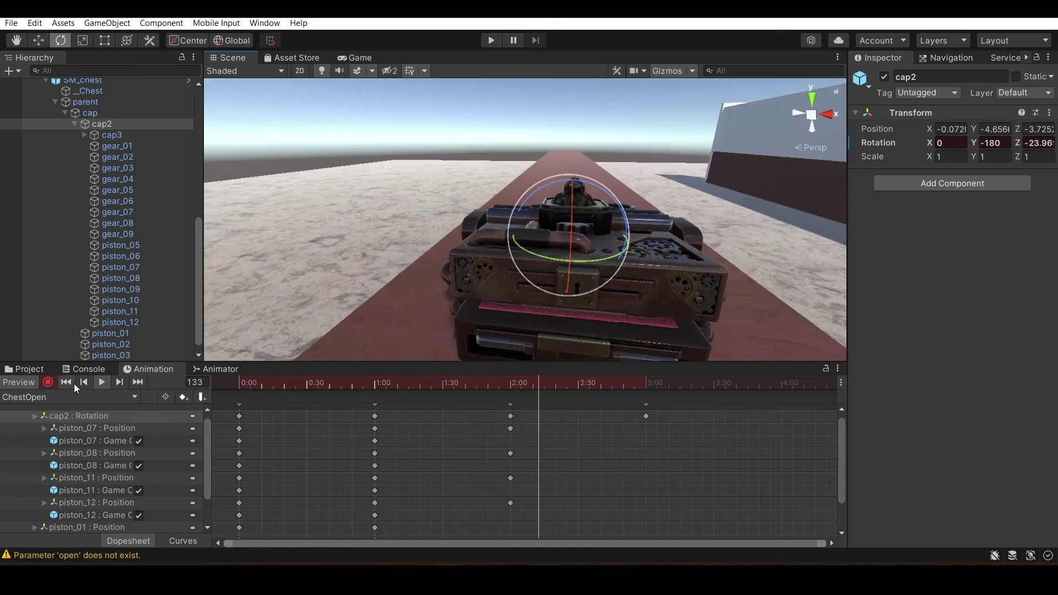
{"action": "left_click_drag", "start_coordinate": [506, 334], "coordinate": [485, 401], "text": "alt"}
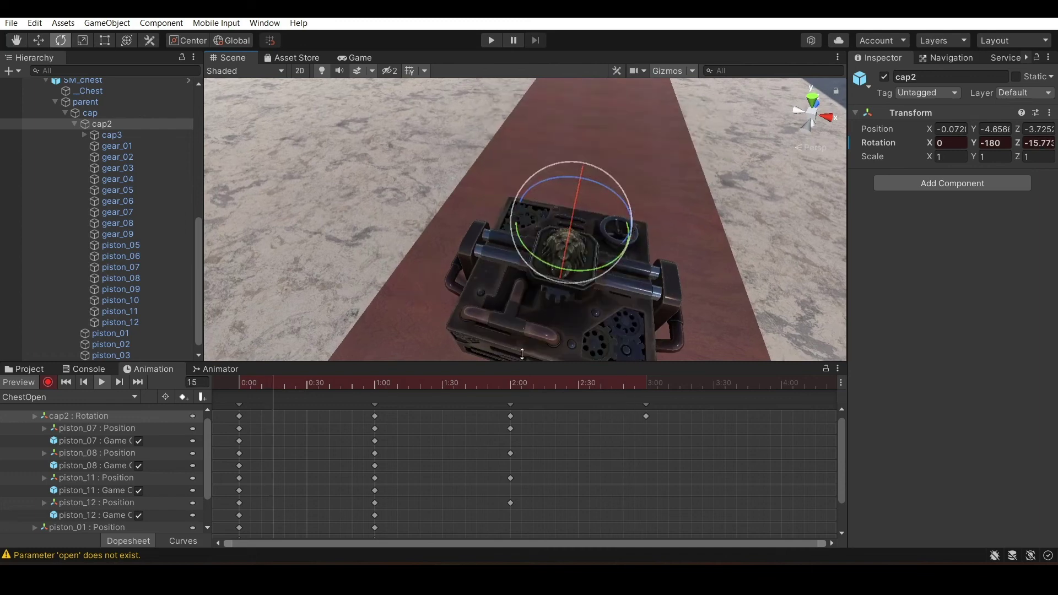
{"action": "left_click", "coordinate": [48, 381]}
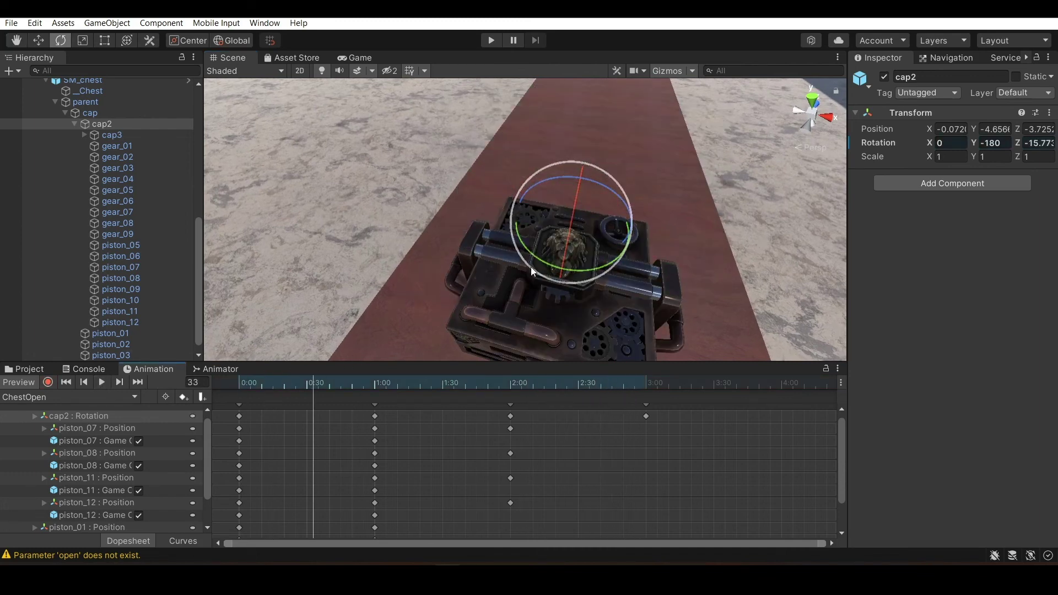
{"action": "left_click_drag", "start_coordinate": [424, 308], "coordinate": [649, 404], "text": "alt"}
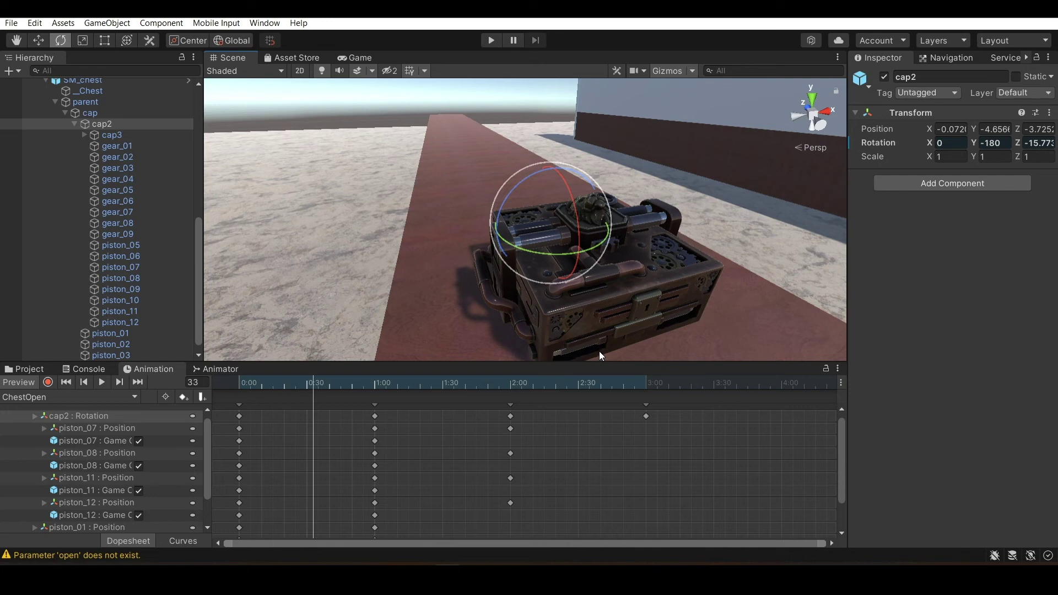
Move the Fade state beside Entry in its Animator graph and display the SM_chest controller's graph instead
{"action": "left_click", "coordinate": [214, 369]}
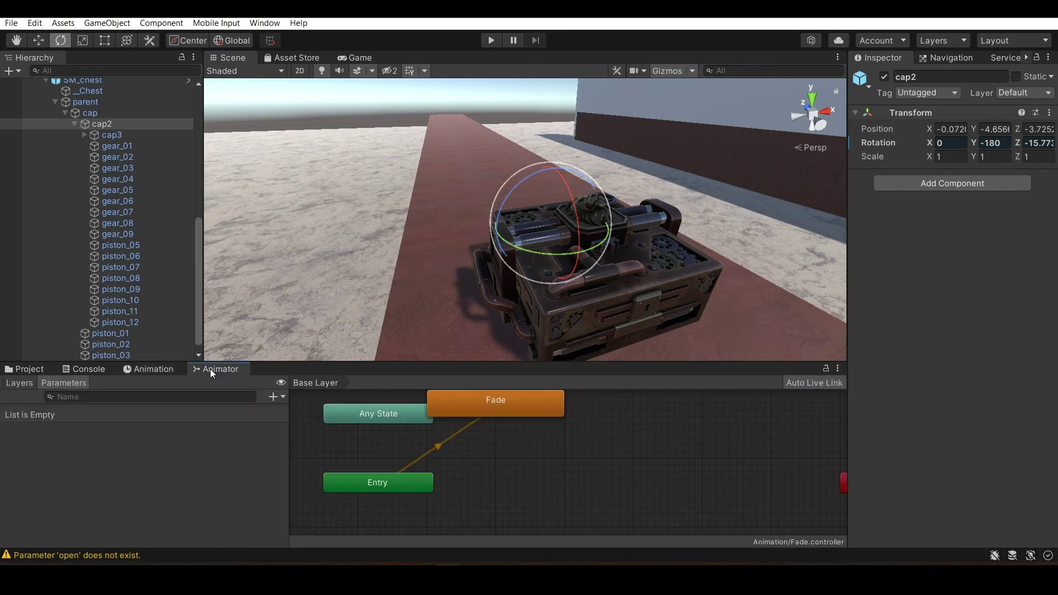
{"action": "left_click_drag", "start_coordinate": [487, 402], "coordinate": [556, 457]}
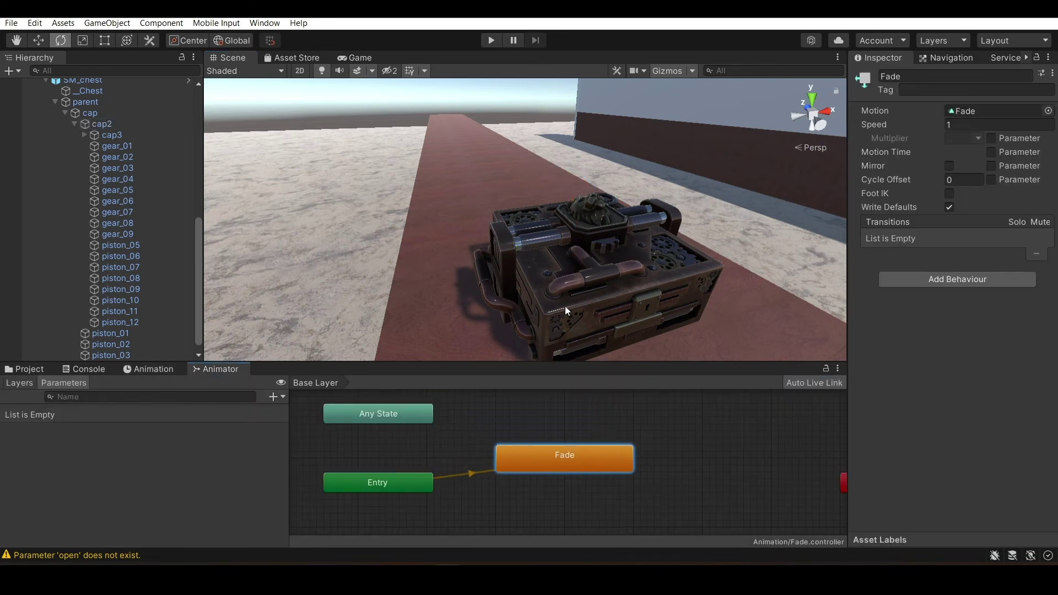
{"action": "scroll", "coordinate": [57, 98], "scroll_direction": "up", "scroll_amount": 8}
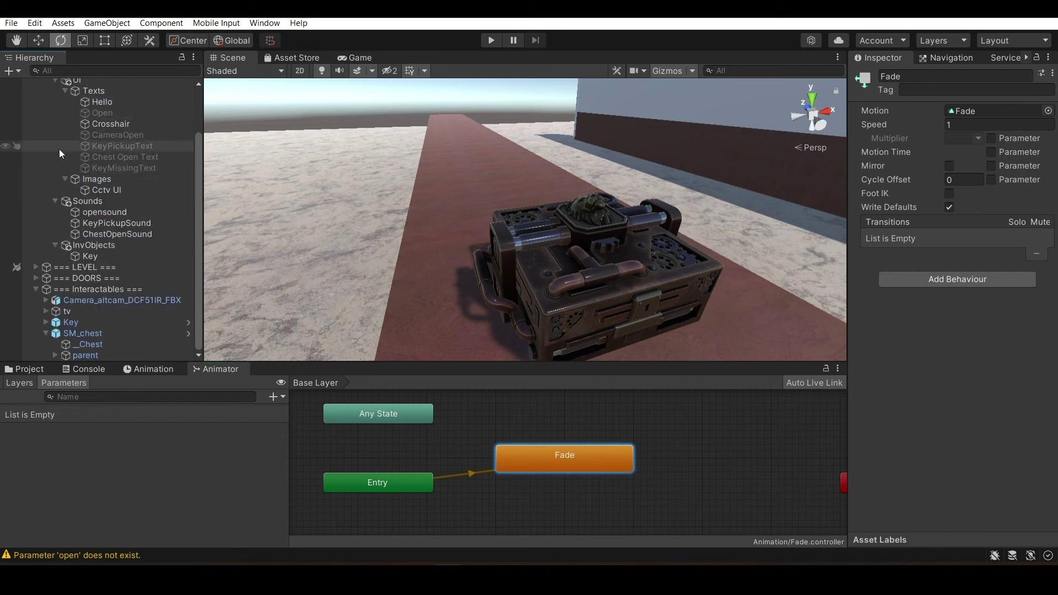
{"action": "scroll", "coordinate": [42, 329], "scroll_direction": "up", "scroll_amount": 1}
{"action": "left_click", "coordinate": [106, 355]}
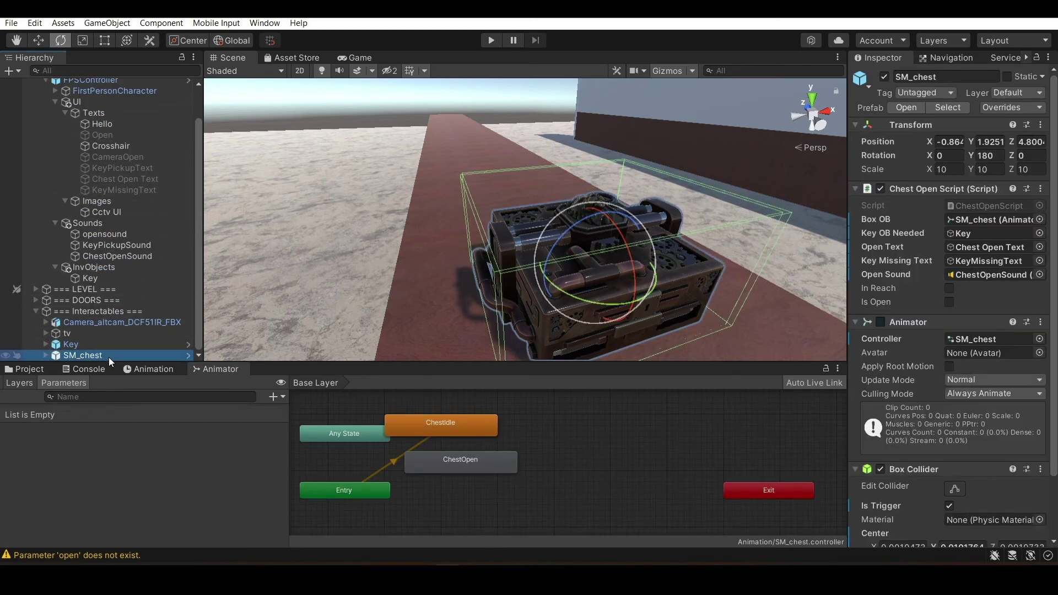
Add a transition from ChestIdle to ChestOpen in the SM_chest Animator graph, spacing the two states apart
{"action": "left_click_drag", "start_coordinate": [487, 465], "coordinate": [663, 469]}
{"action": "right_click", "coordinate": [478, 425]}
{"action": "left_click", "coordinate": [522, 434]}
{"action": "left_click", "coordinate": [563, 455]}
{"action": "left_click_drag", "start_coordinate": [474, 419], "coordinate": [530, 431]}
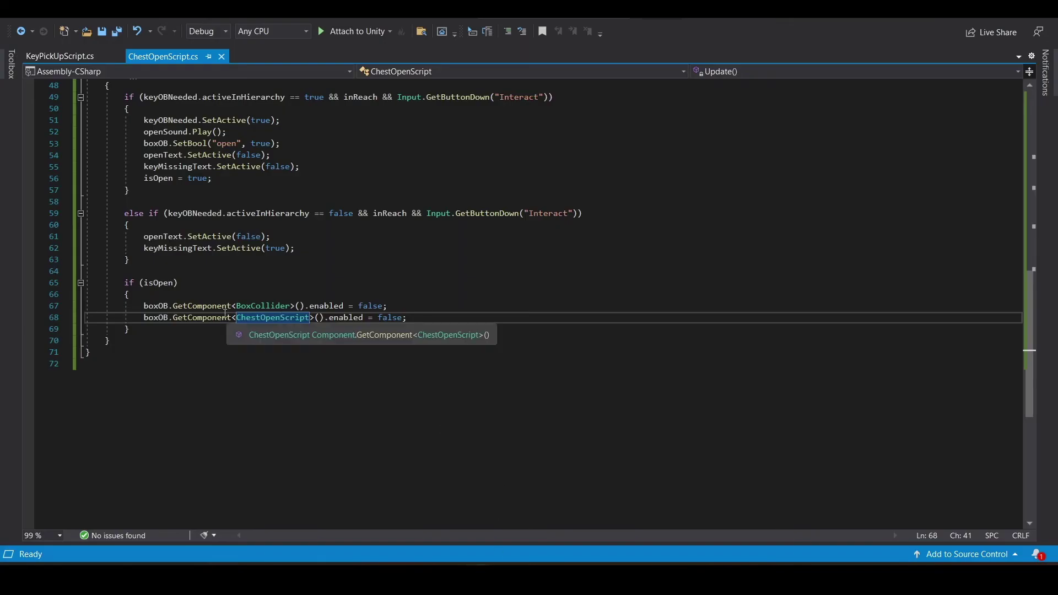
Check the SetBool parameter name in ChestOpenScript.cs and add a Bool parameter named open to the SM_chest animator controller
{"action": "scroll", "coordinate": [238, 321], "scroll_direction": "up", "scroll_amount": 2}
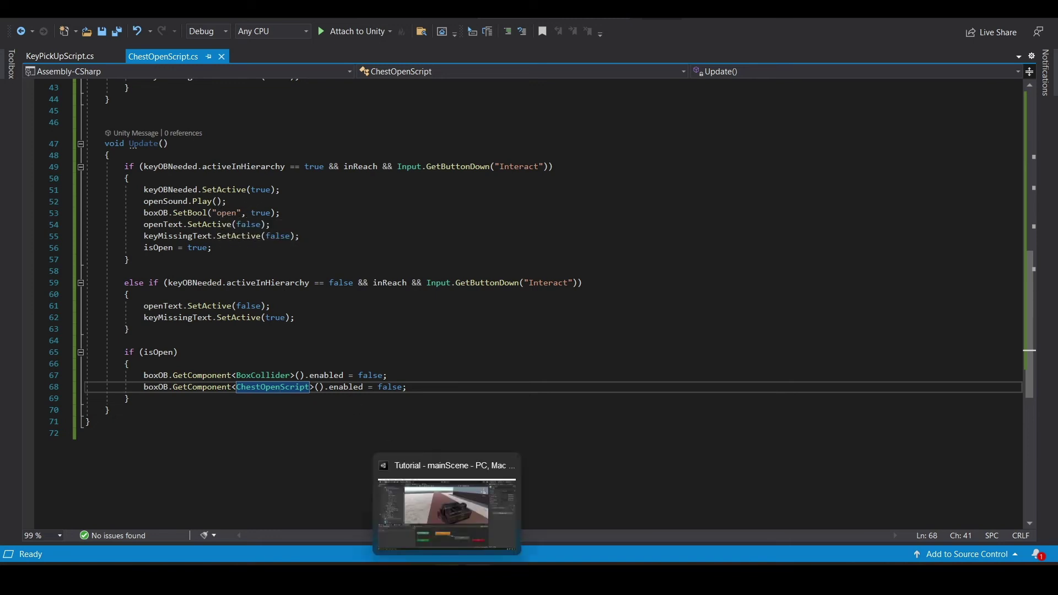
{"action": "left_click", "coordinate": [446, 578]}
{"action": "left_click", "coordinate": [271, 396]}
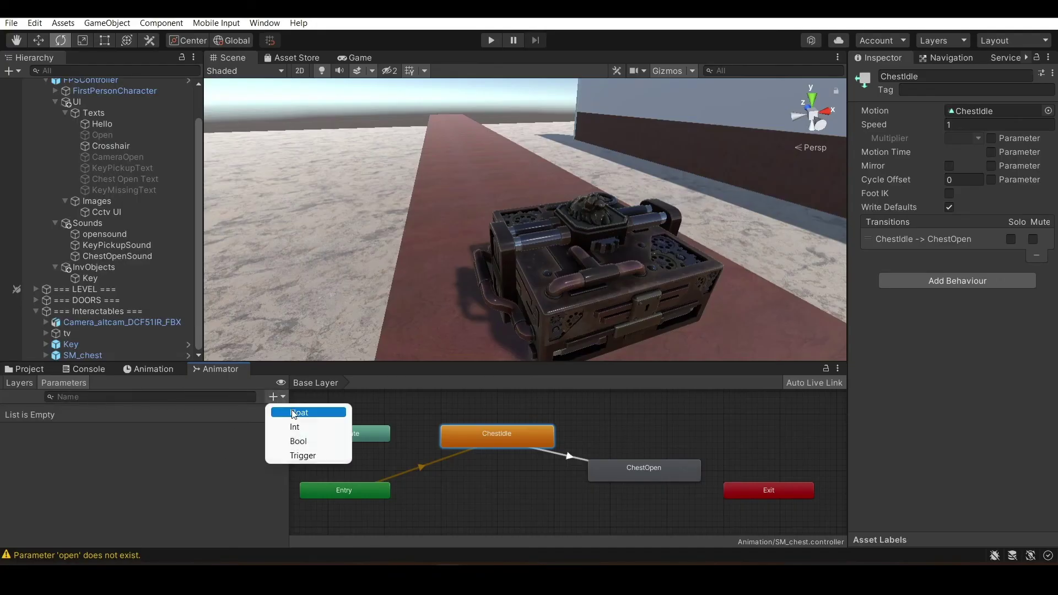
{"action": "left_click", "coordinate": [319, 440]}
{"action": "type", "text": "open"}
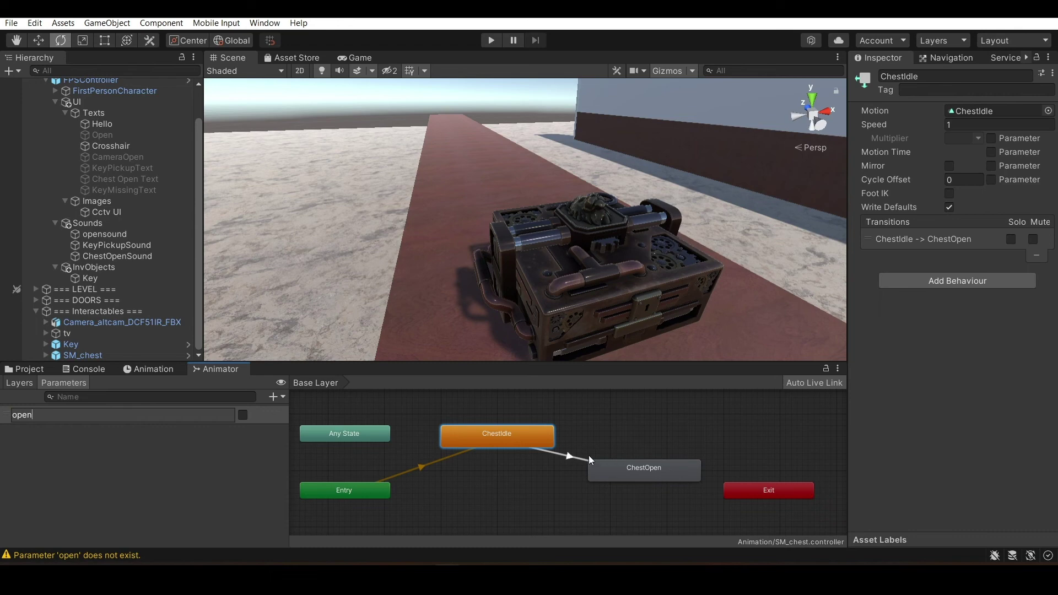
Disable exit time and fixed duration on the ChestIdle to ChestOpen transition and add the condition open is true
{"action": "left_click", "coordinate": [573, 455]}
{"action": "left_click", "coordinate": [857, 221]}
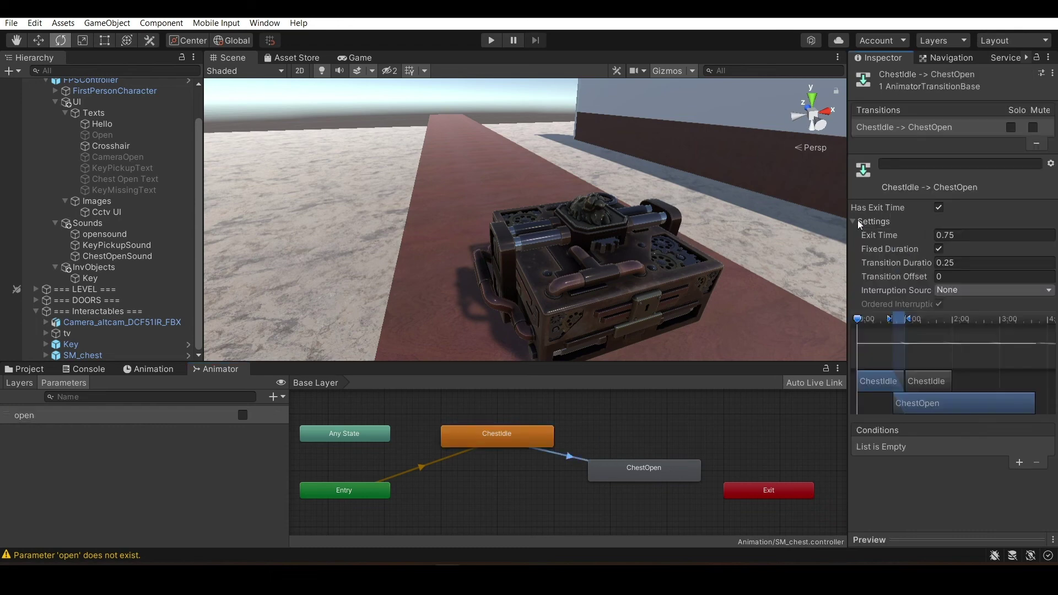
{"action": "left_click", "coordinate": [939, 248]}
{"action": "left_click", "coordinate": [940, 209]}
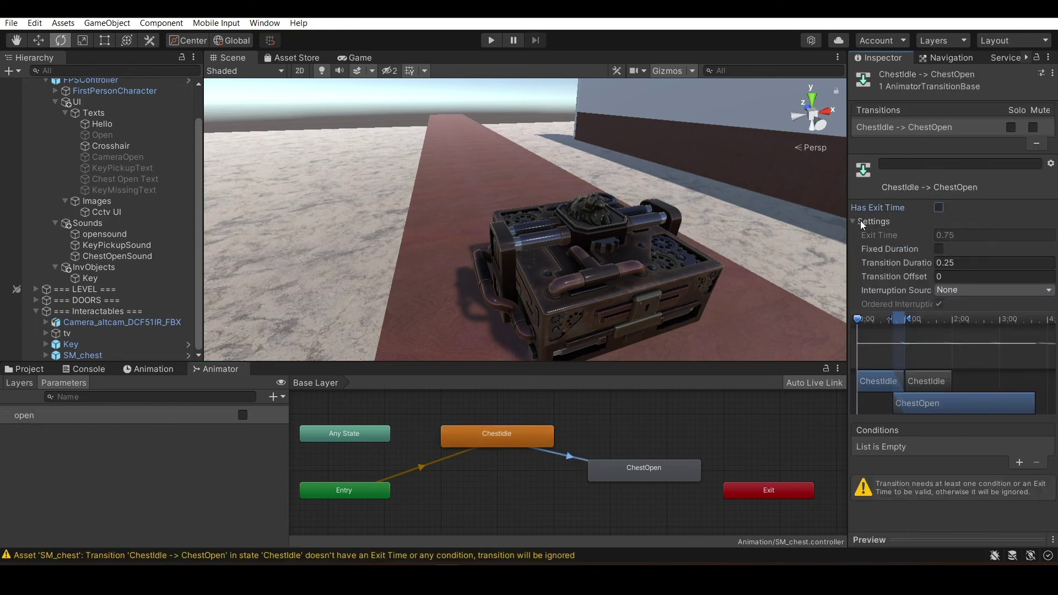
{"action": "left_click", "coordinate": [855, 221]}
{"action": "left_click", "coordinate": [1019, 380]}
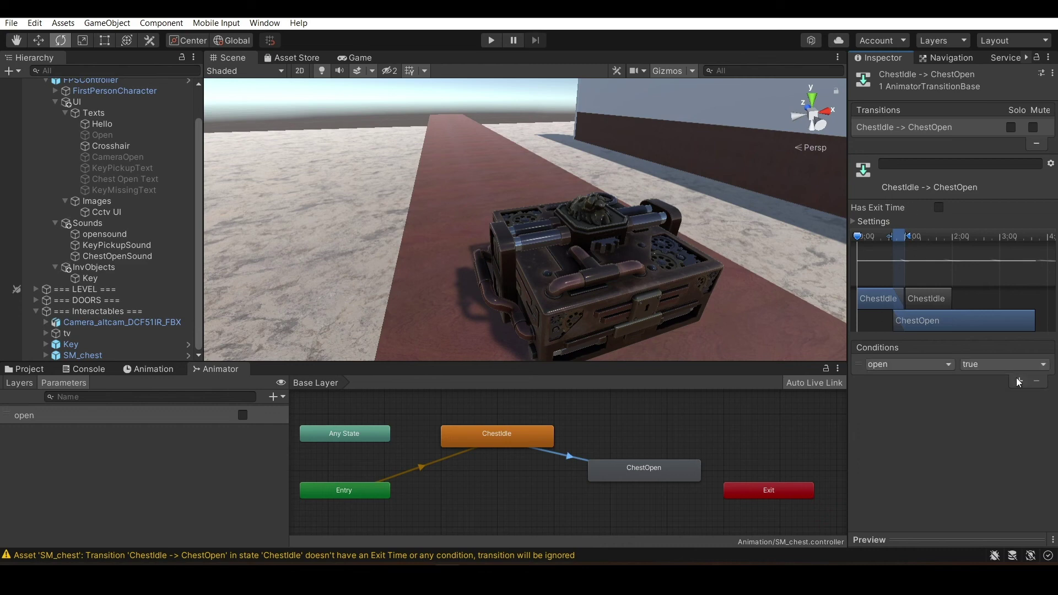
Move the ChestOpen animation clip from the Sounds folder into the Animation folder and show that folder's contents
{"action": "left_click", "coordinate": [139, 371]}
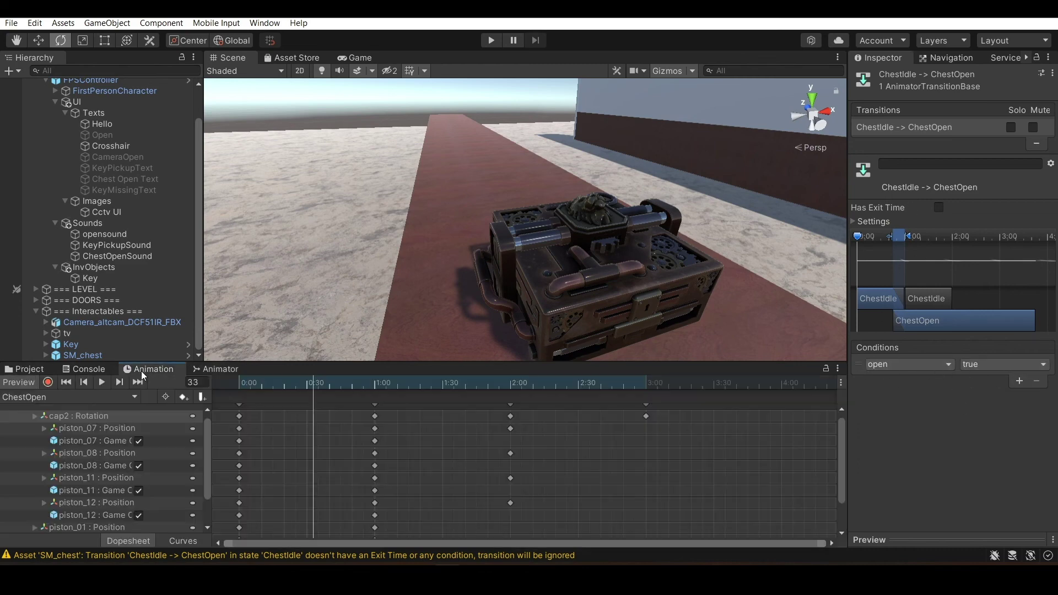
{"action": "left_click", "coordinate": [23, 368]}
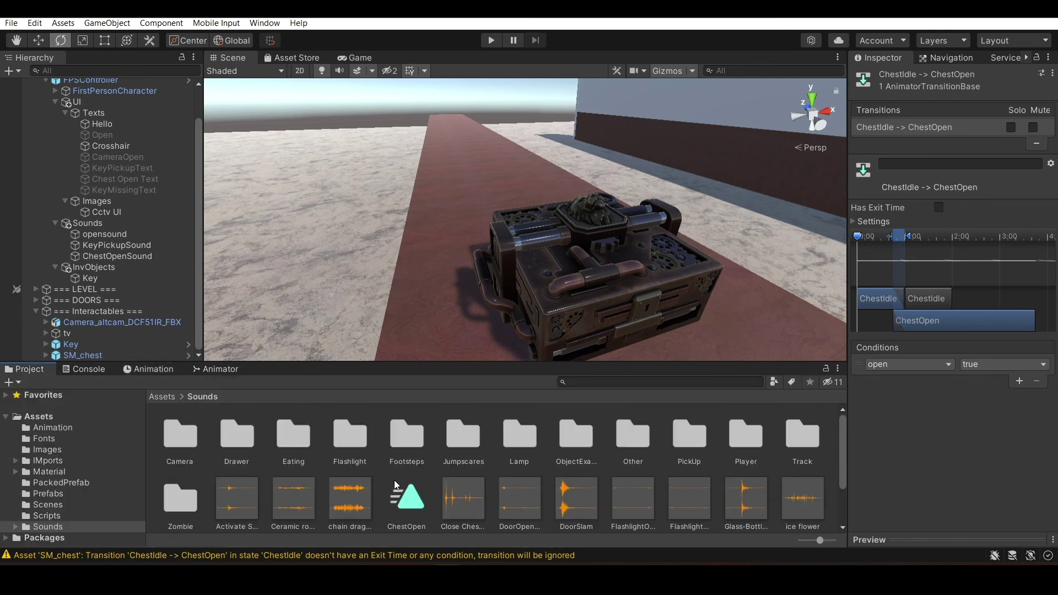
{"action": "scroll", "coordinate": [416, 507], "scroll_direction": "down", "scroll_amount": 3}
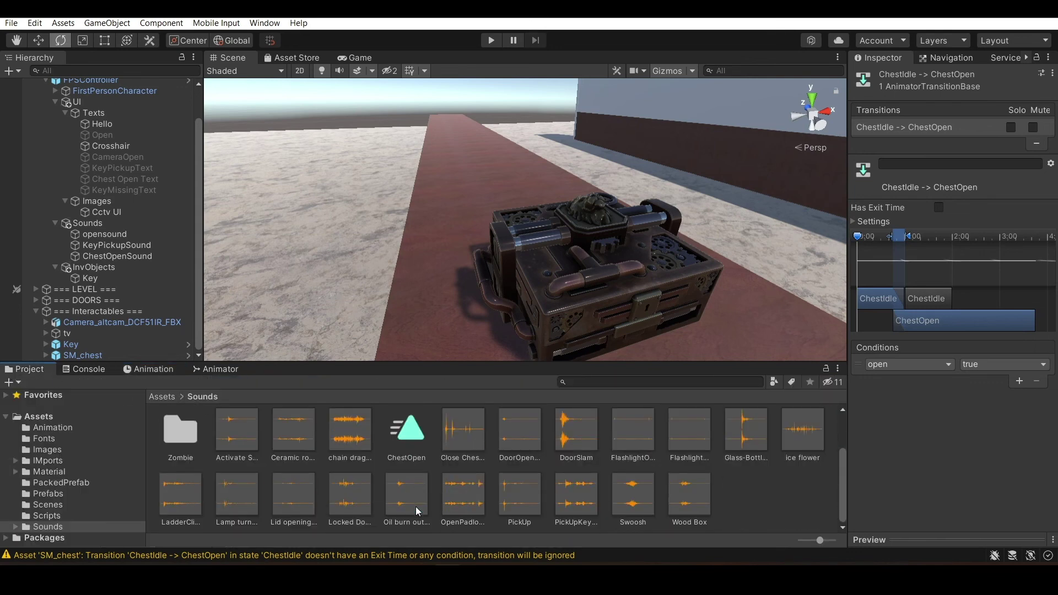
{"action": "left_click", "coordinate": [411, 451]}
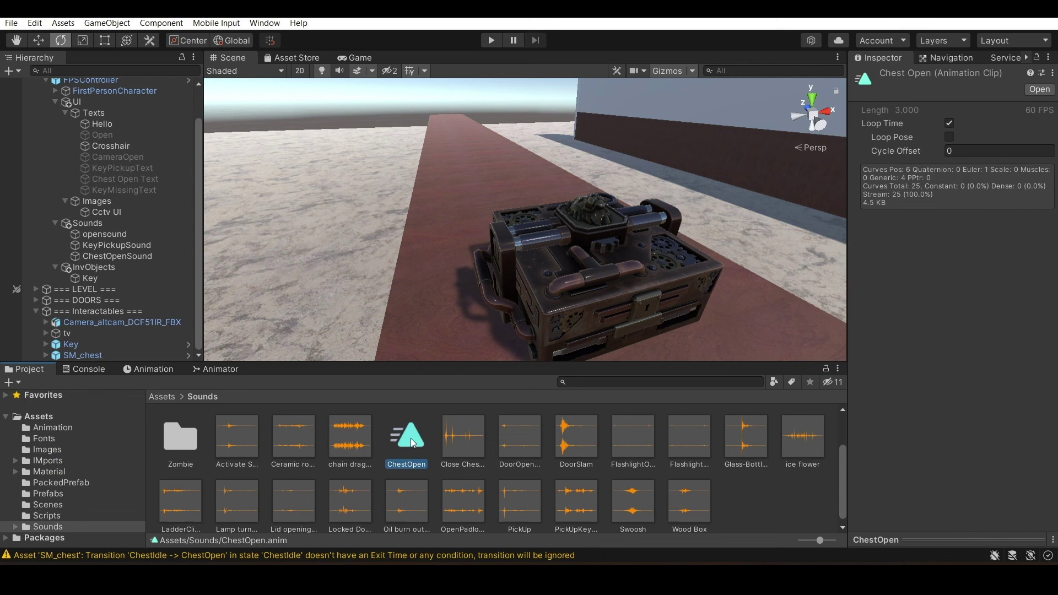
{"action": "left_click_drag", "start_coordinate": [411, 438], "coordinate": [67, 429]}
{"action": "left_click", "coordinate": [68, 429]}
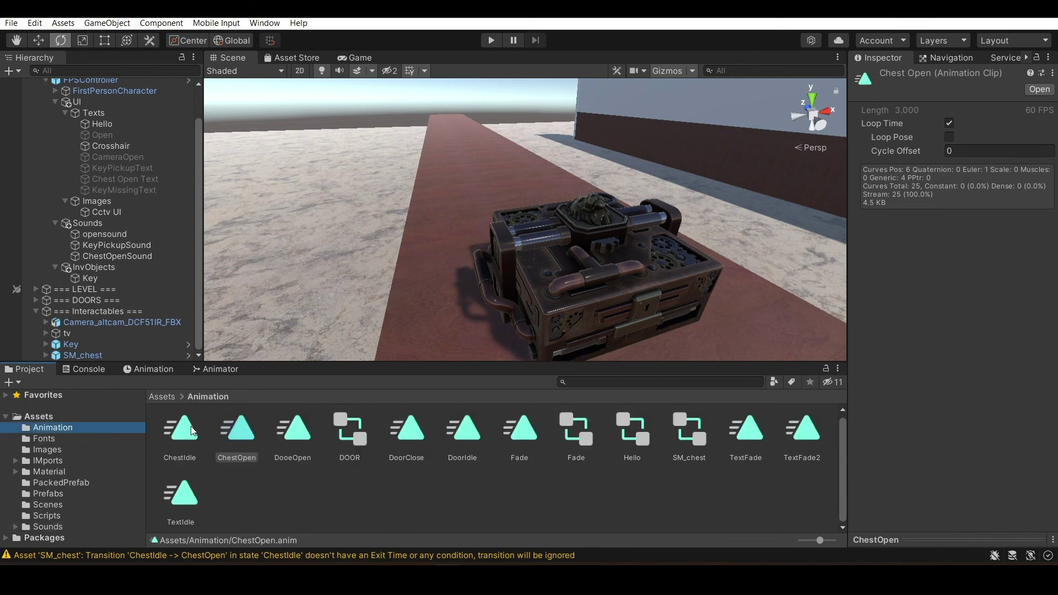
Turn off Loop Time for the ChestOpen and ChestIdle animation clips
{"action": "left_click", "coordinate": [248, 438]}
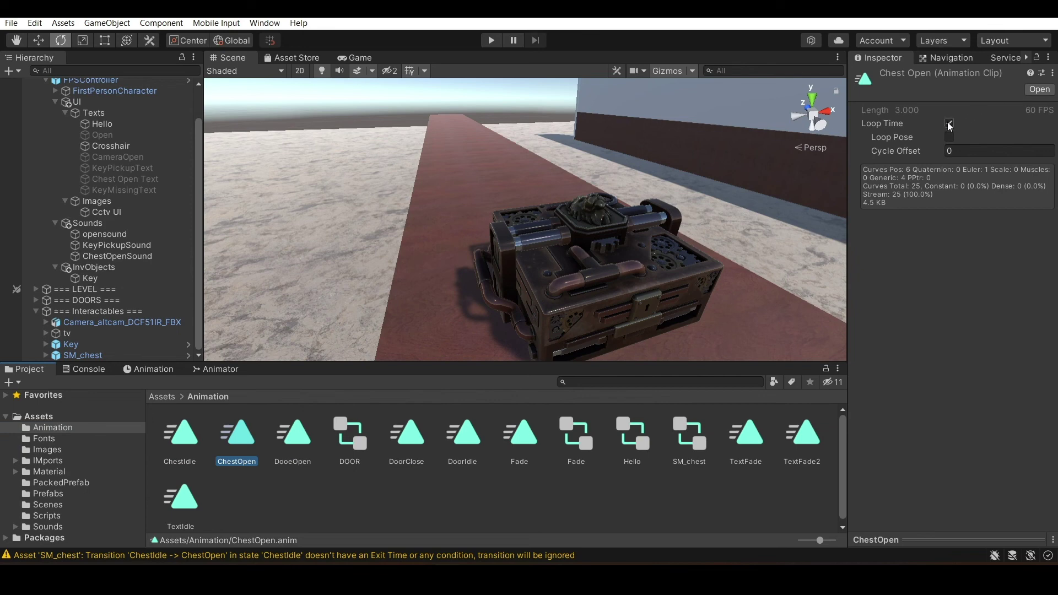
{"action": "left_click", "coordinate": [178, 440]}
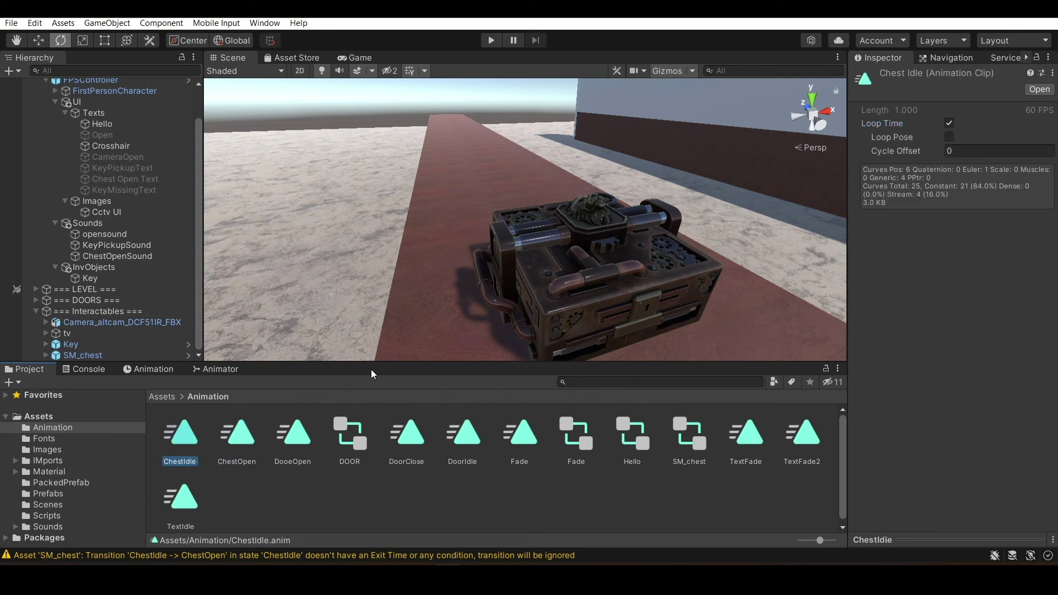
{"action": "left_click", "coordinate": [947, 124]}
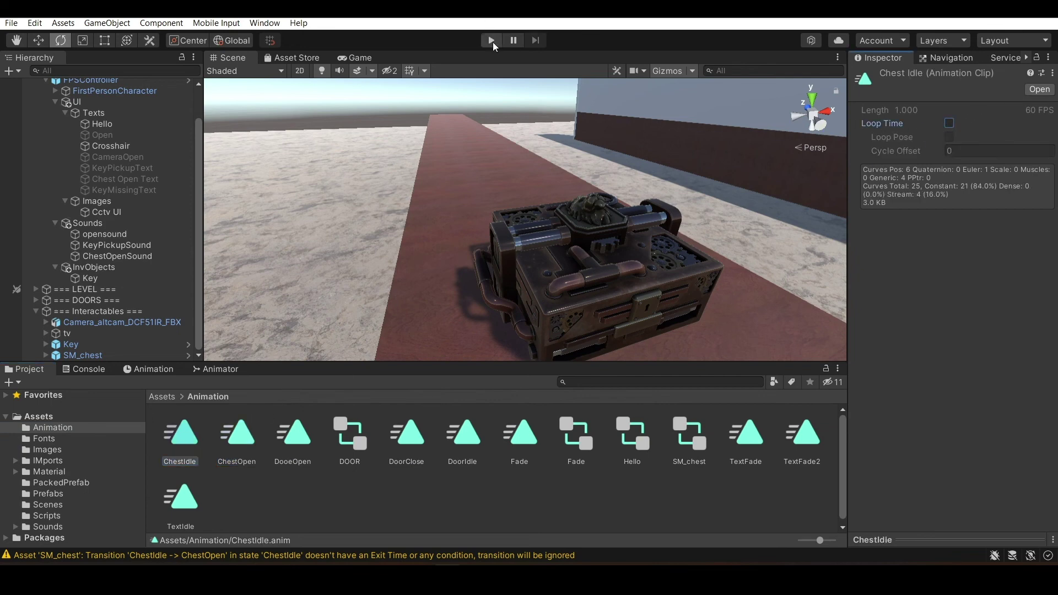
Play-test the scene by walking up to the chest on the raised walkway and trying to open it
{"action": "left_click", "coordinate": [491, 40]}
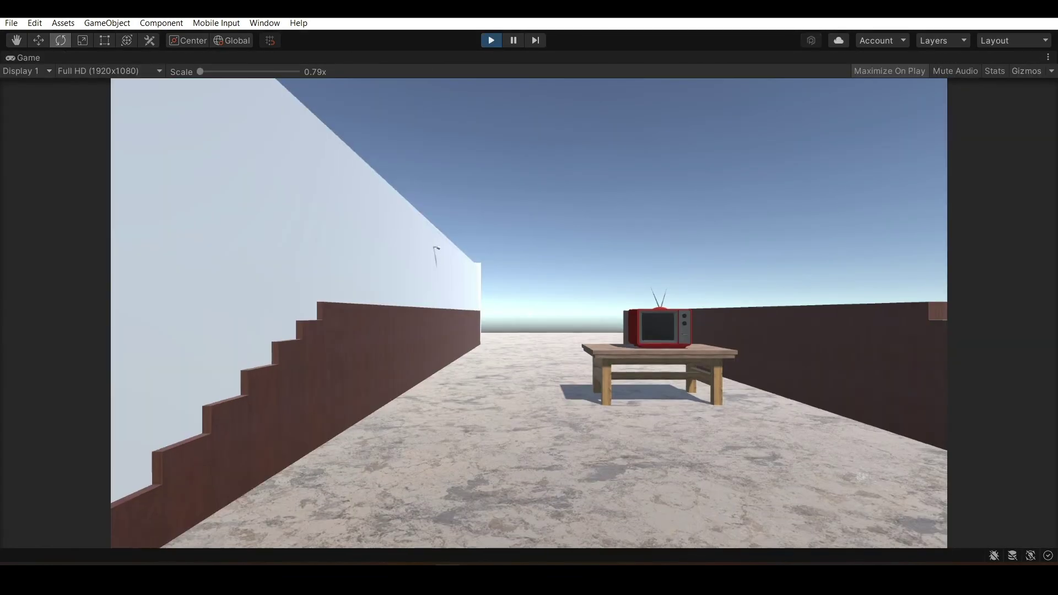
{"action": "key", "text": "w"}
{"action": "key", "text": "w"}
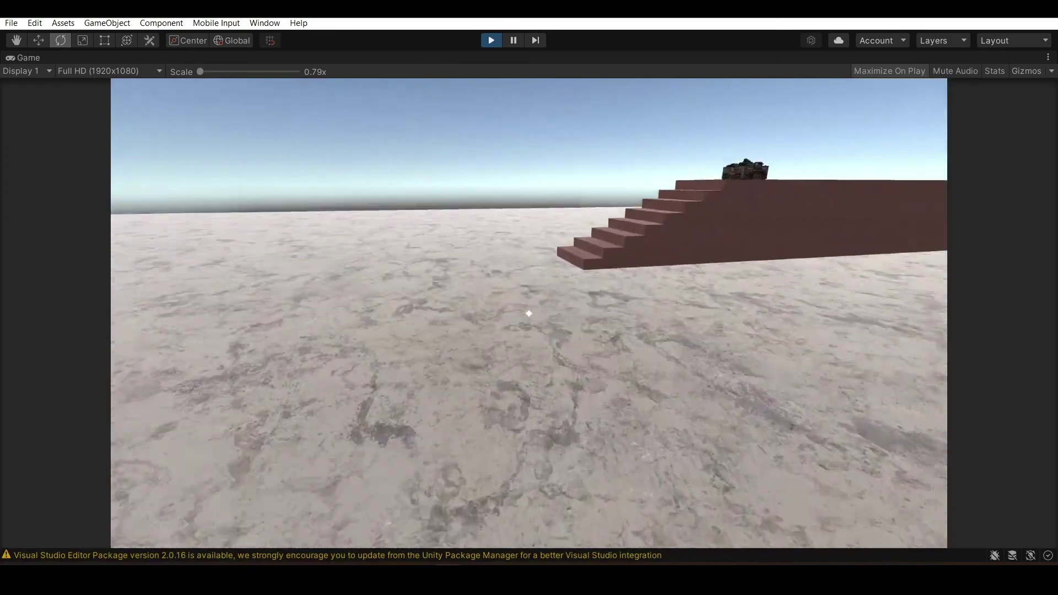
{"action": "key", "text": "w"}
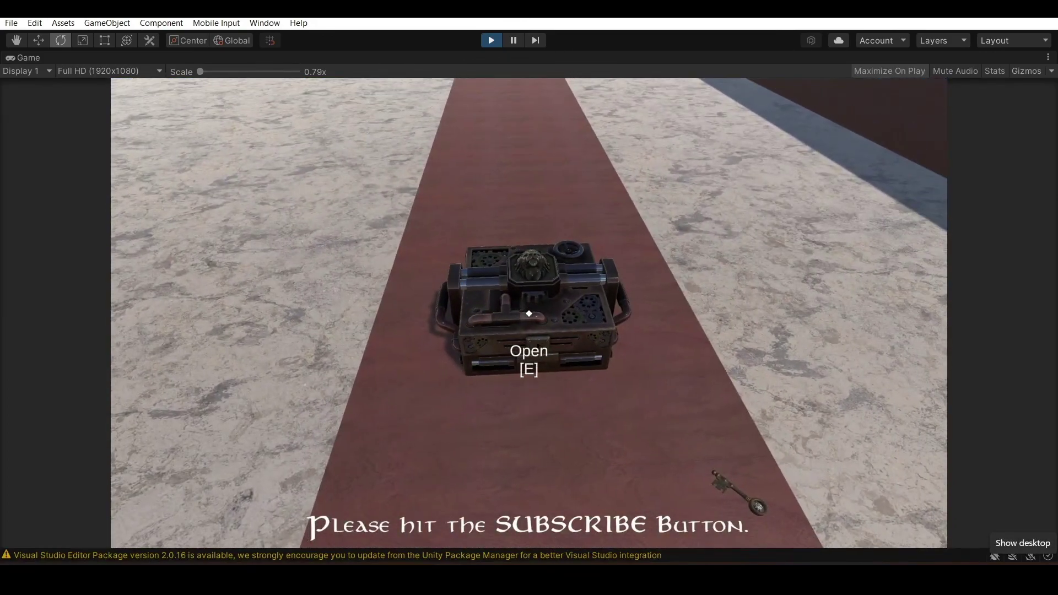
{"action": "key", "text": "e"}
{"action": "key", "text": "w"}
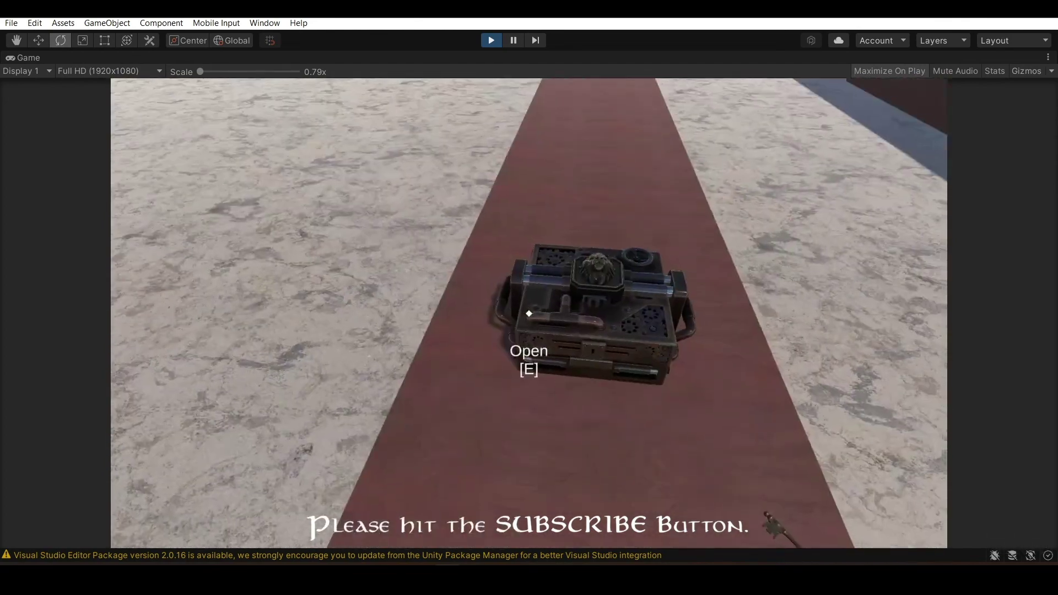
{"action": "key", "text": "e"}
{"action": "key", "text": "e"}
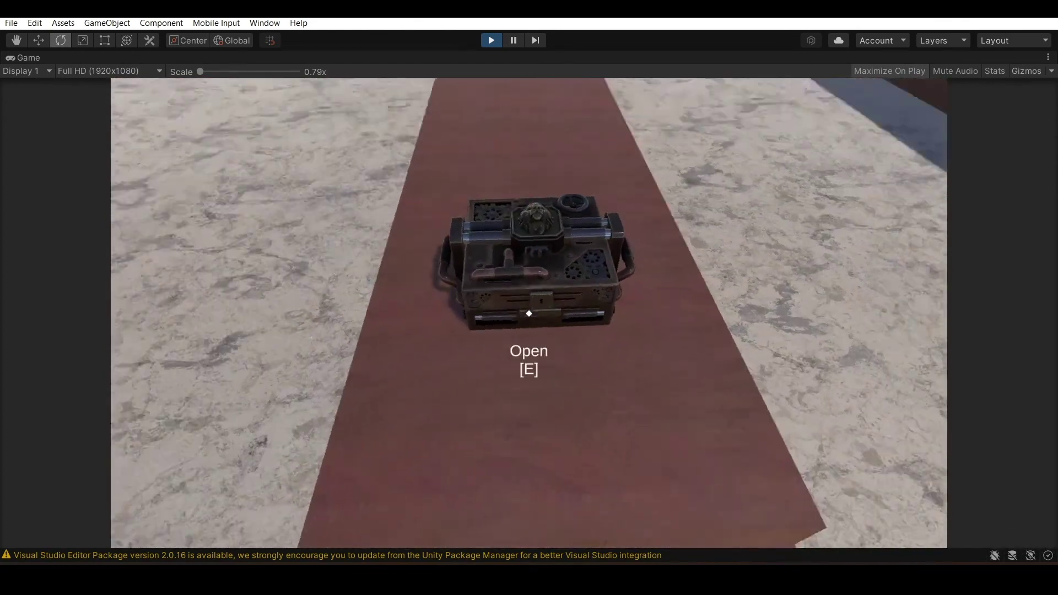